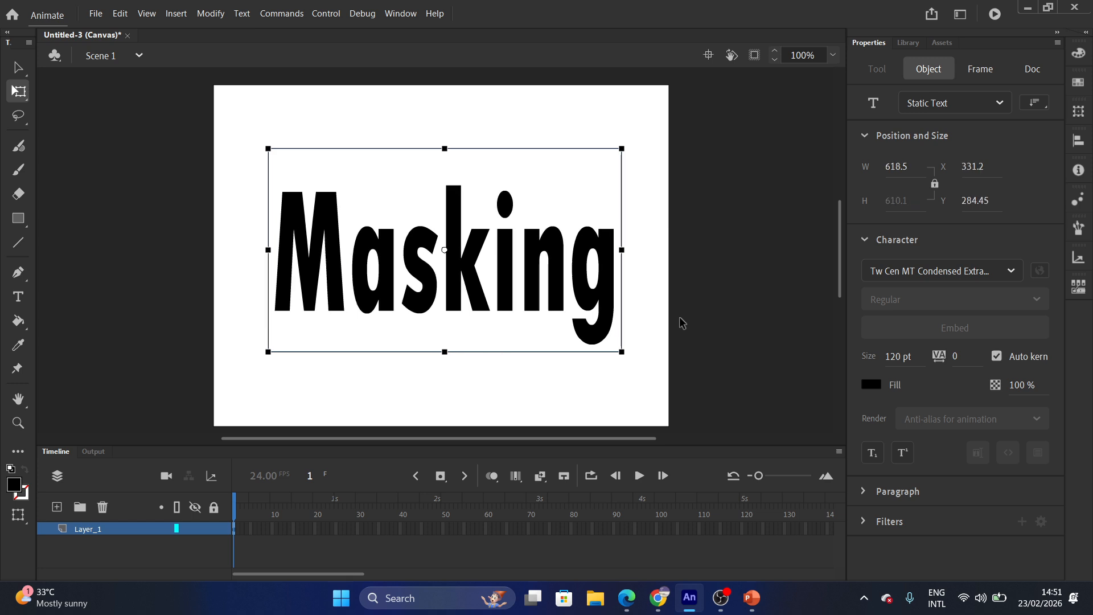
Nudge the 120 pt 'Masking' text slightly downward with the arrow key.
key(Down)
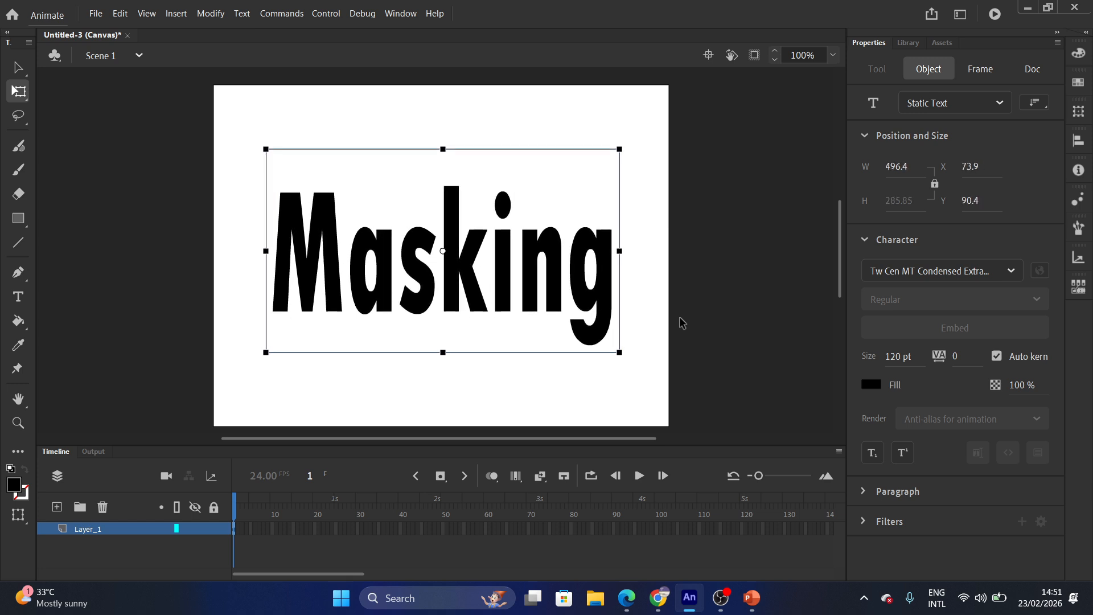
Rename Layer_1 to 'masking' and add a new Layer_2 beneath it.
double_click(91, 530)
text(masking)
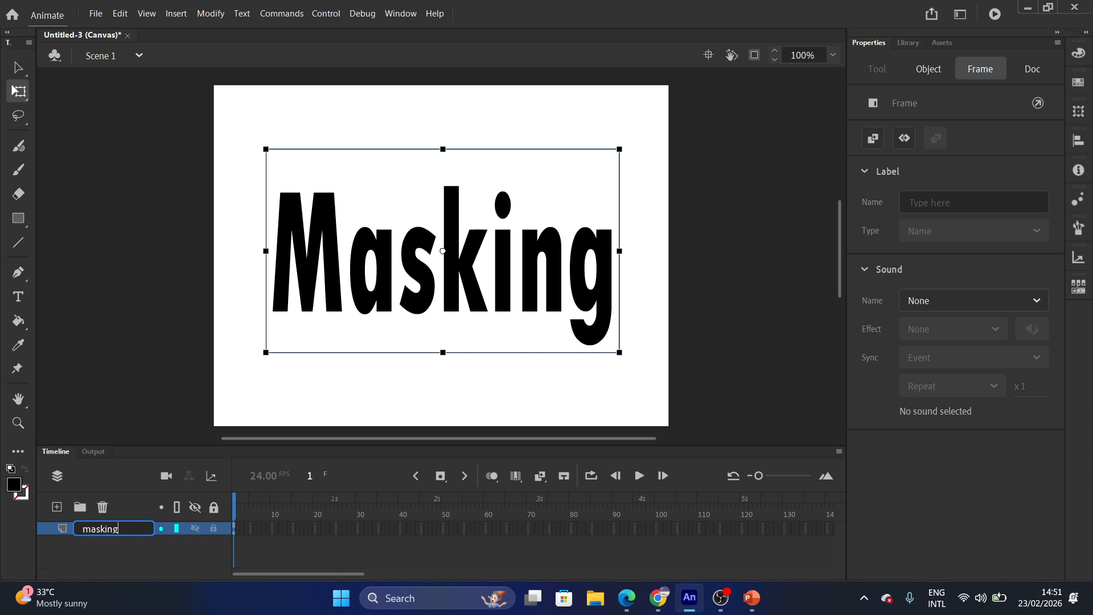
key(Return)
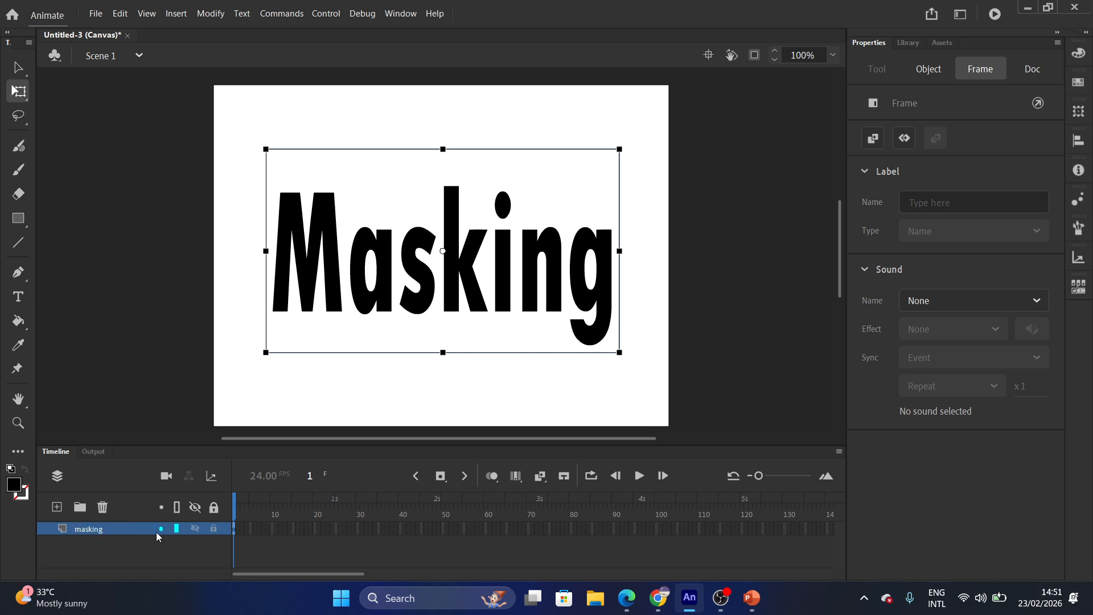
click(56, 507)
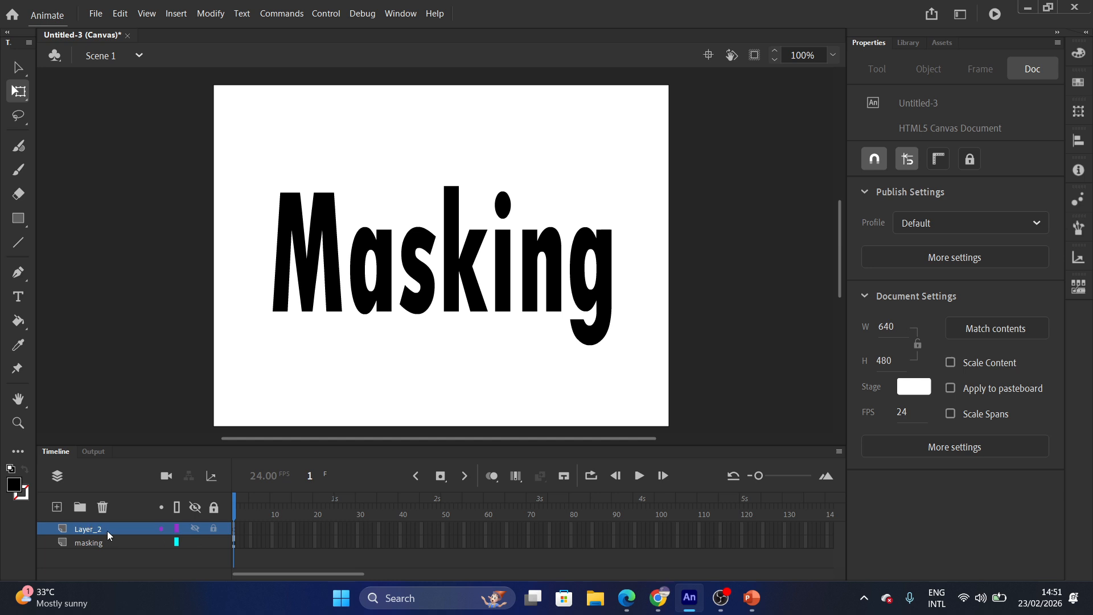
drag(107, 531, 112, 562)
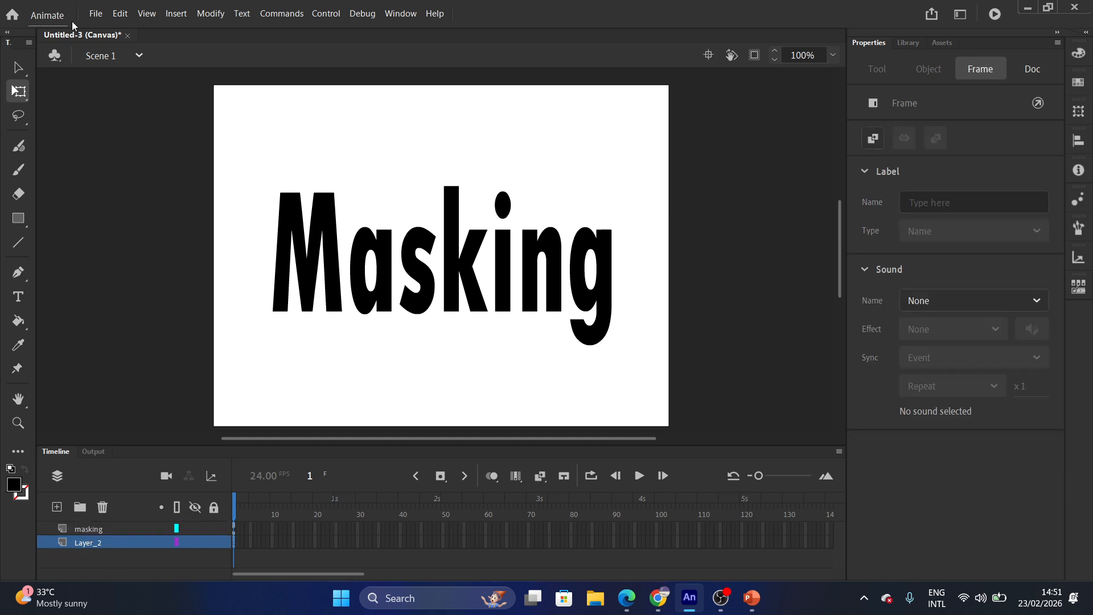
Import the market image onto the stage in Layer_2.
click(96, 13)
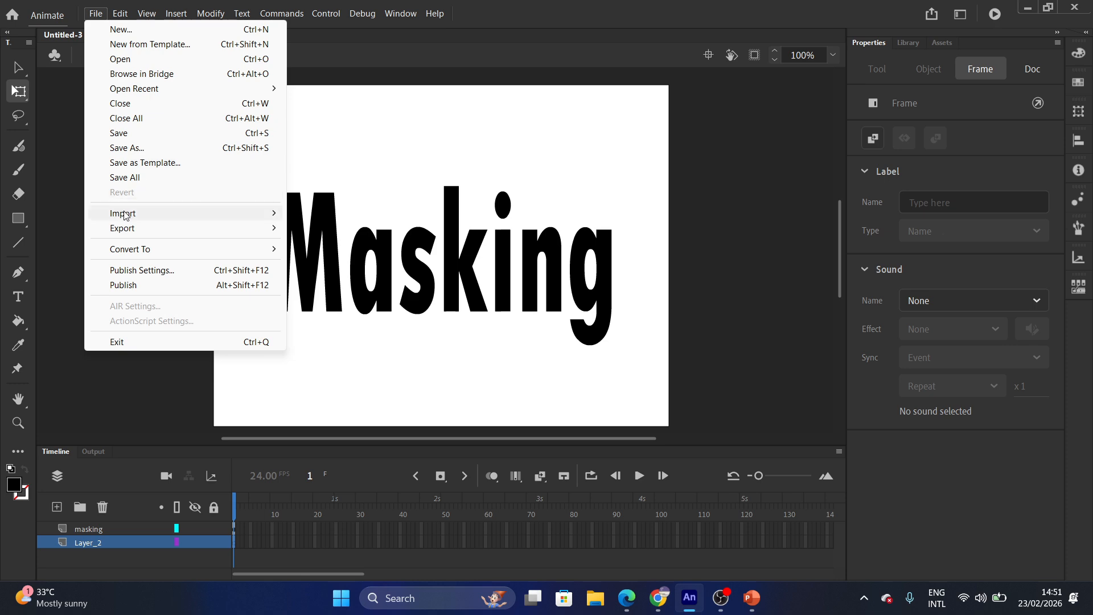
mouse_move(171, 215)
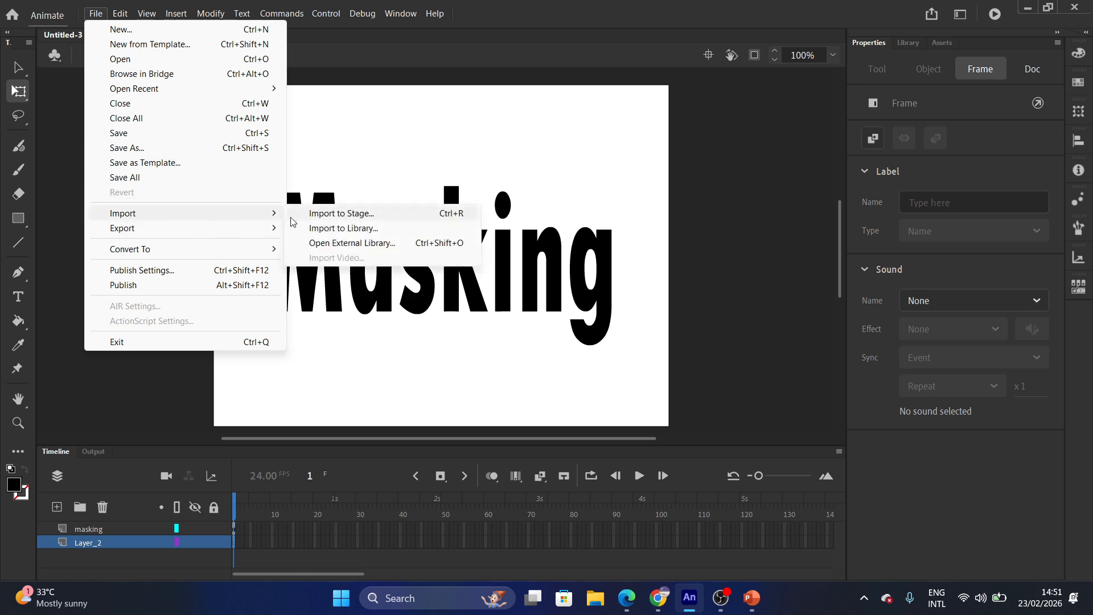
click(325, 214)
double_click(152, 140)
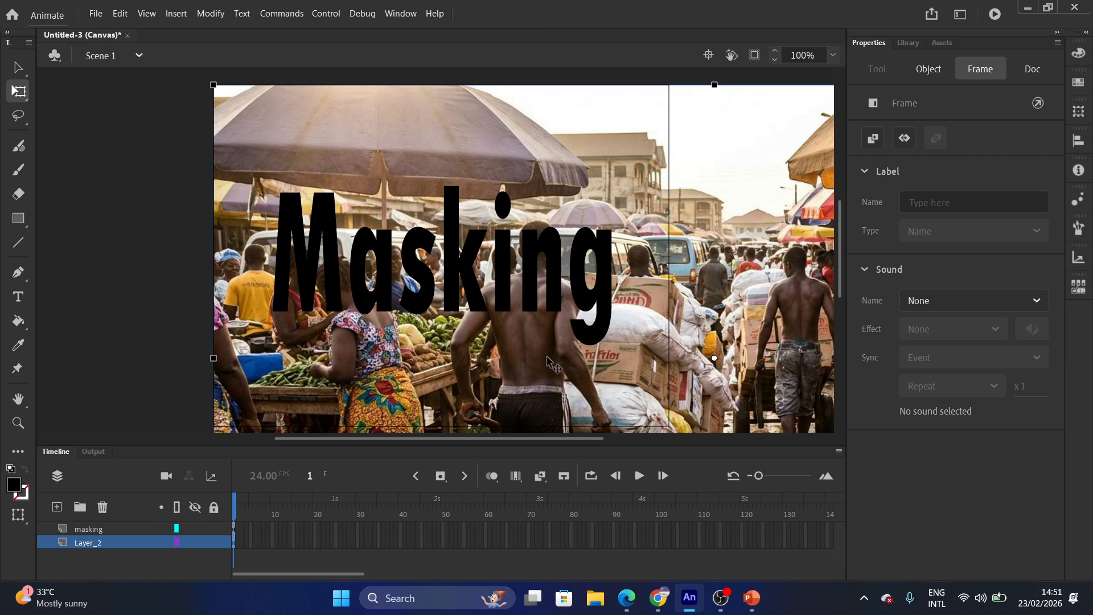
Convert the market photo into a Graphic symbol named 'M'.
click(552, 369)
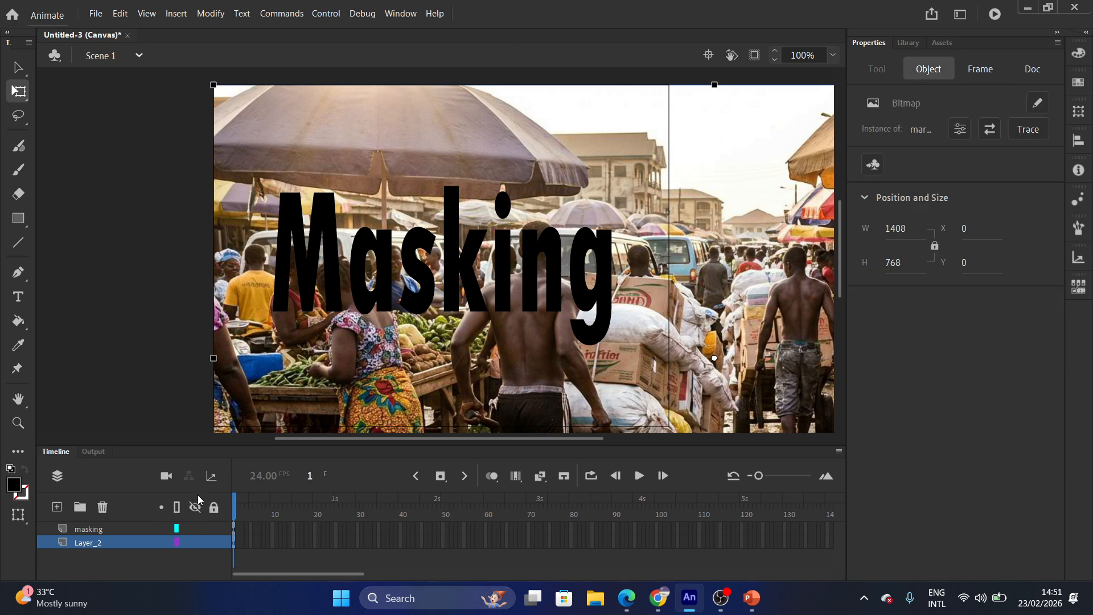
click(211, 13)
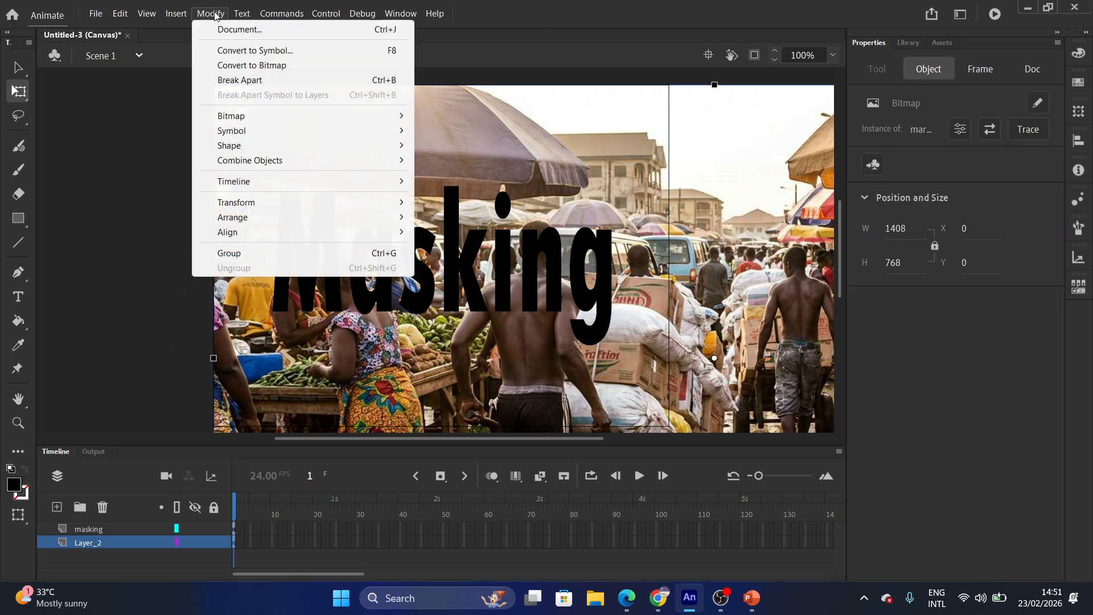
click(263, 50)
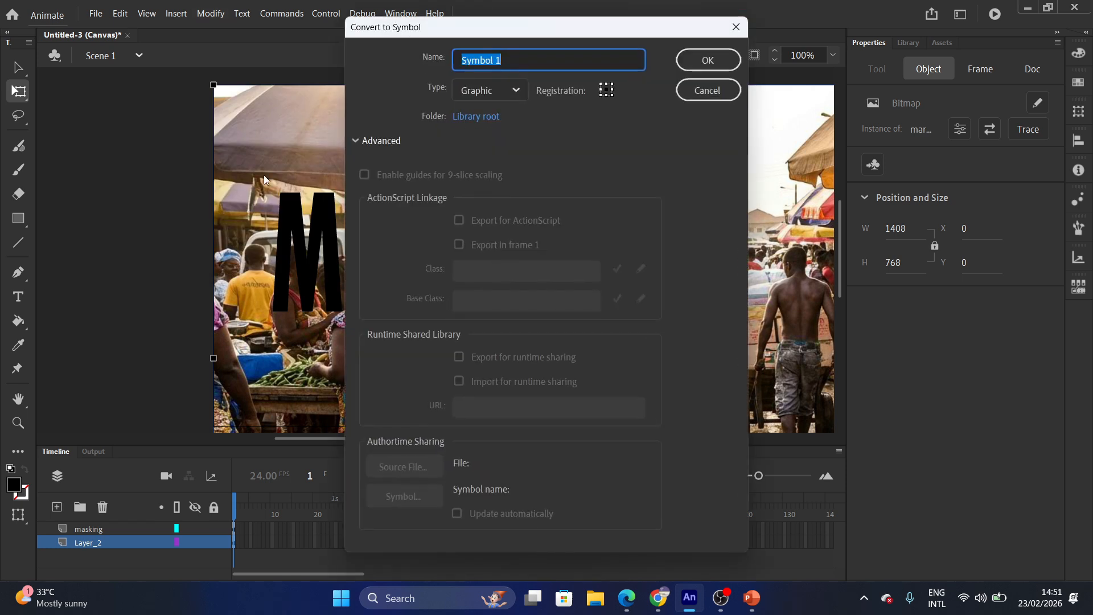
text(M)
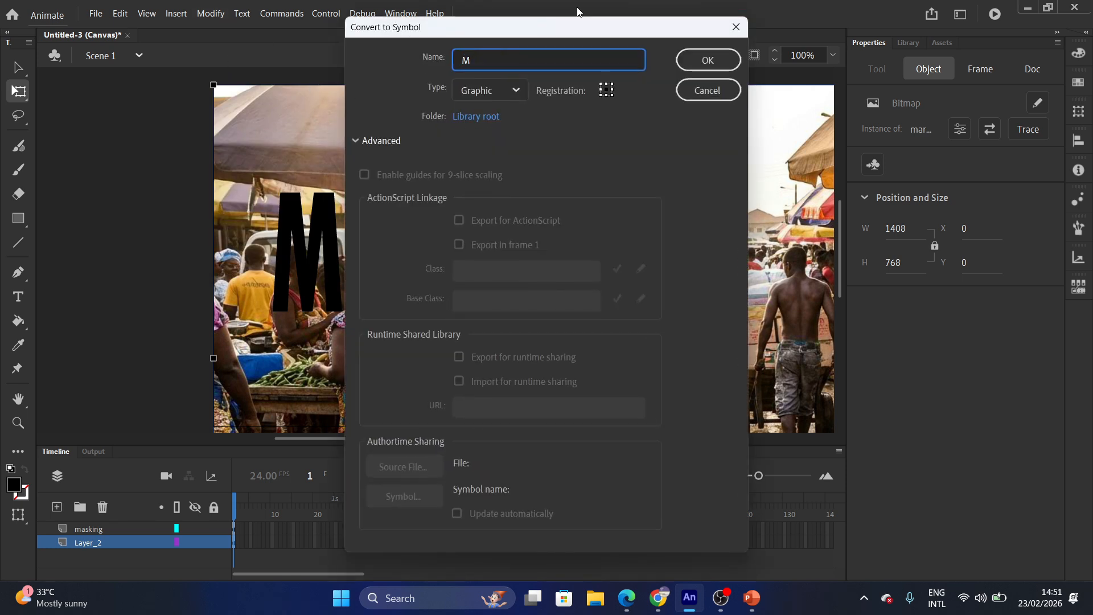
click(710, 59)
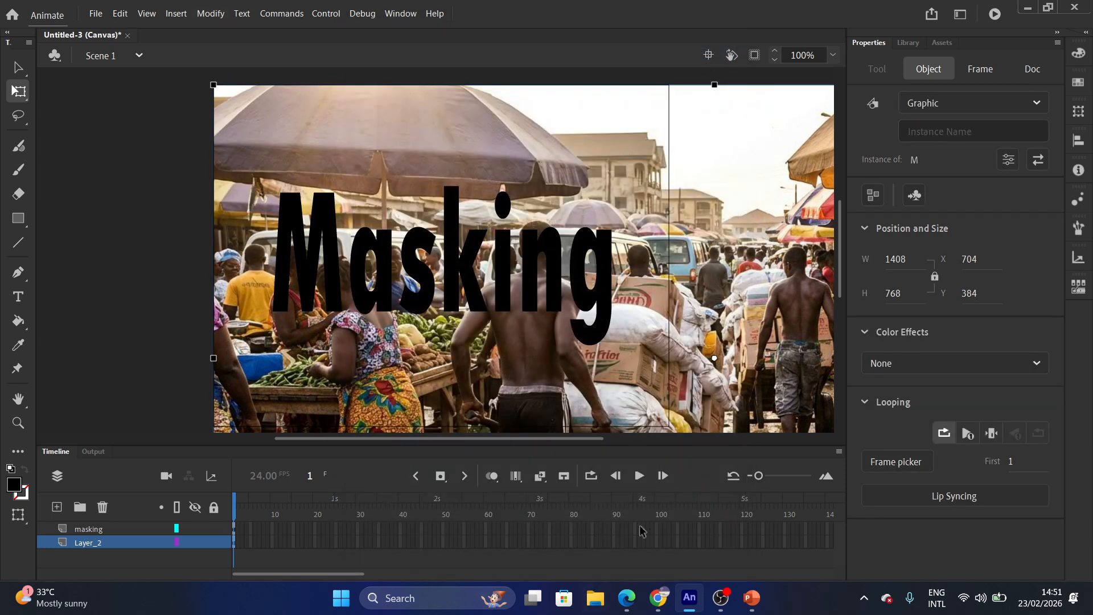
Extend both the masking layer and Layer_2 out to frame 100.
click(658, 529)
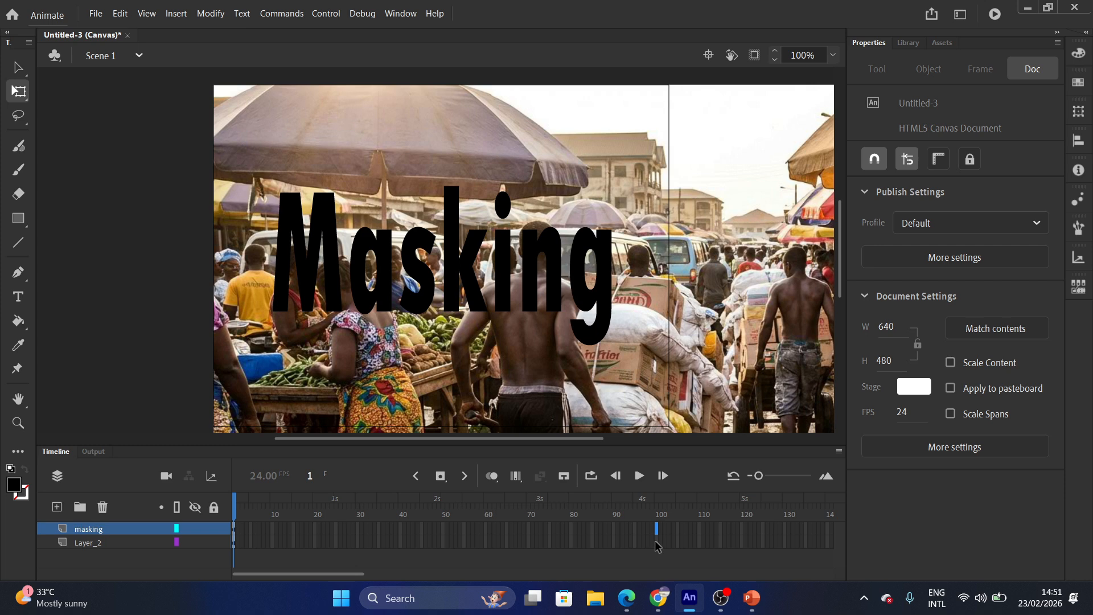
click(658, 544)
right_click(658, 546)
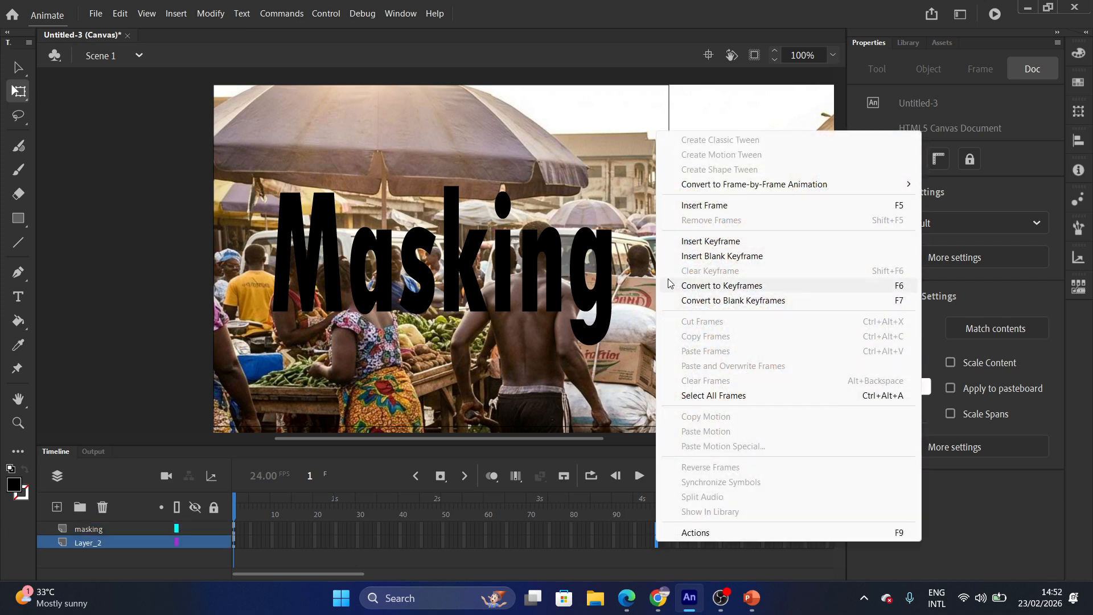
click(691, 206)
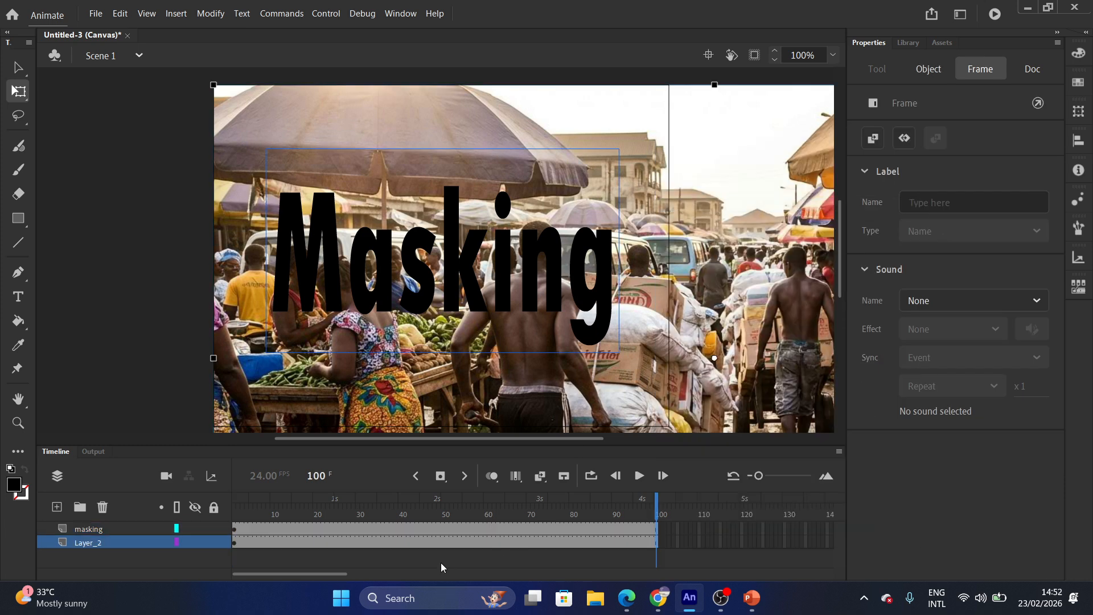
Motion-tween Layer_2 so the photo slides left to X -64 at frame 100.
click(447, 544)
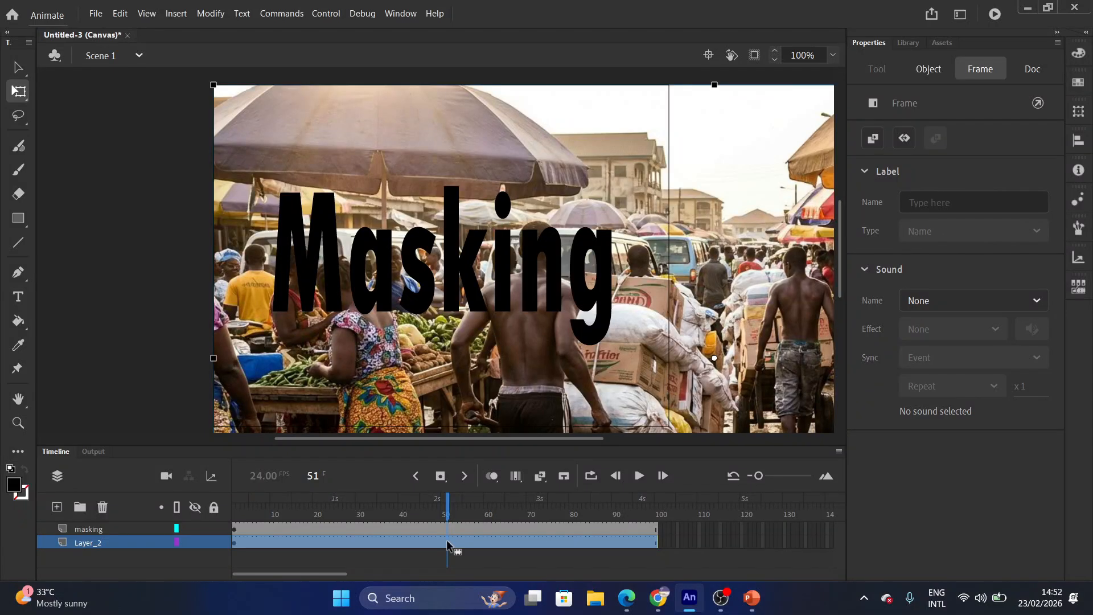
right_click(447, 547)
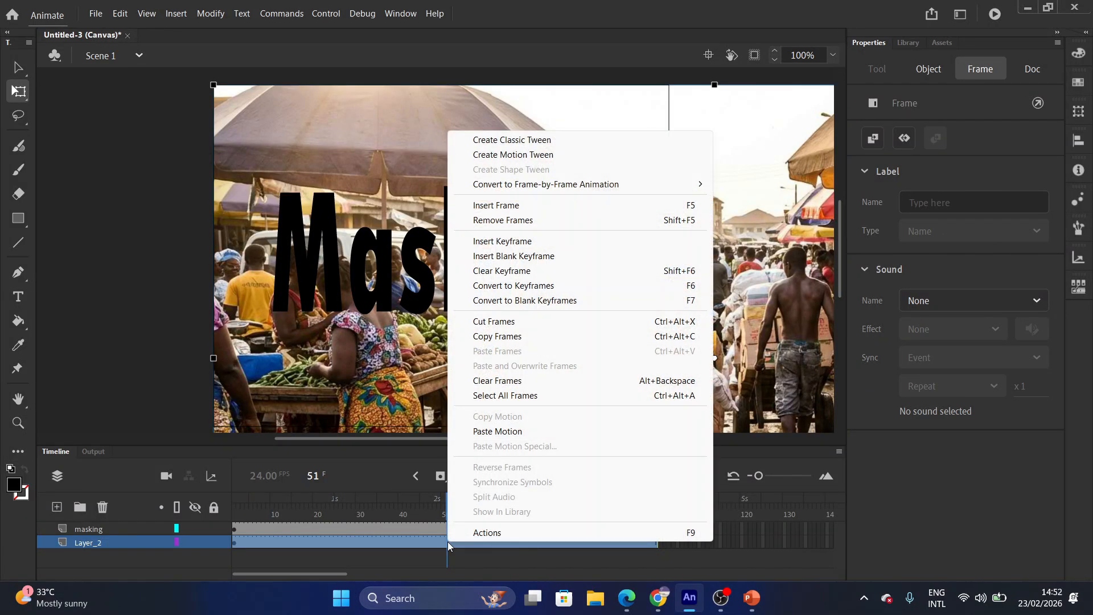
click(500, 158)
drag(448, 500, 657, 547)
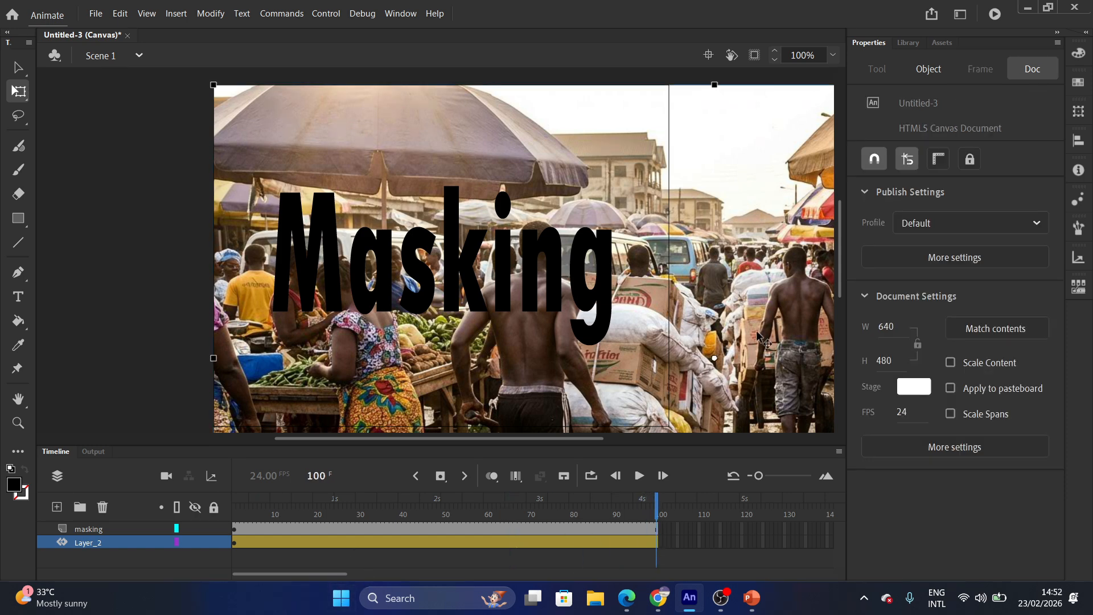
drag(793, 379, 250, 426)
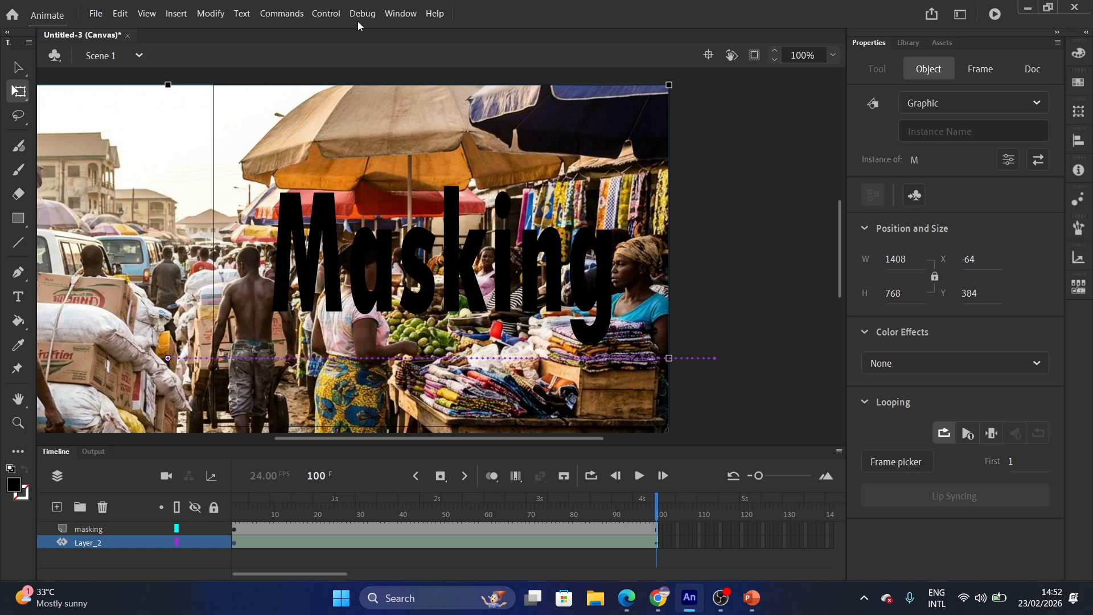
Make the masking layer a mask and play the animation to preview it.
right_click(93, 534)
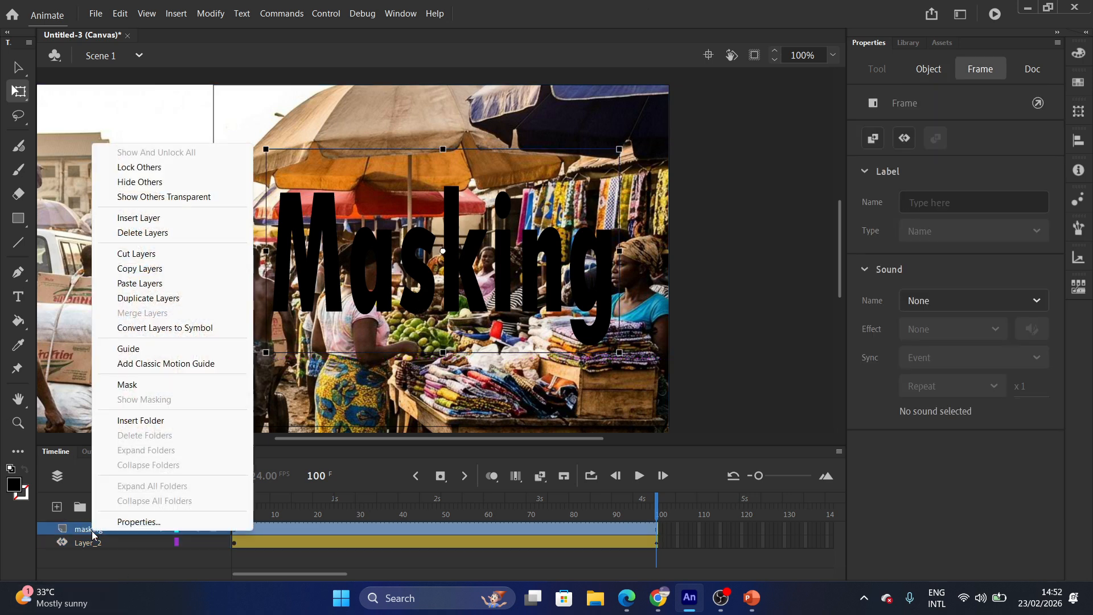
click(126, 385)
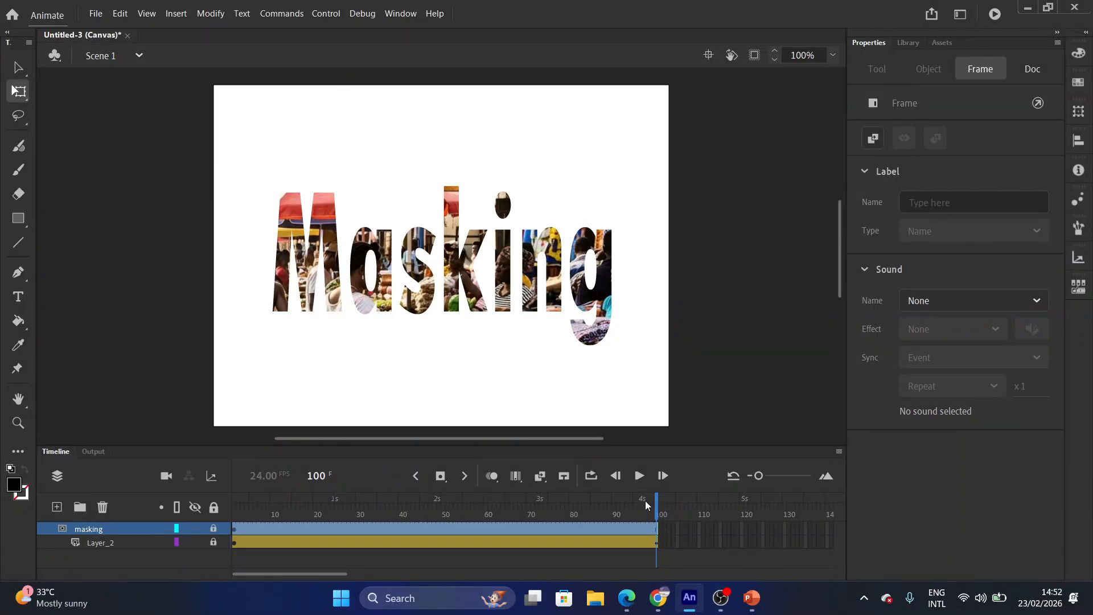
click(640, 476)
Create a new 640×480 HTML5 Canvas document with the Web Low preset.
click(97, 14)
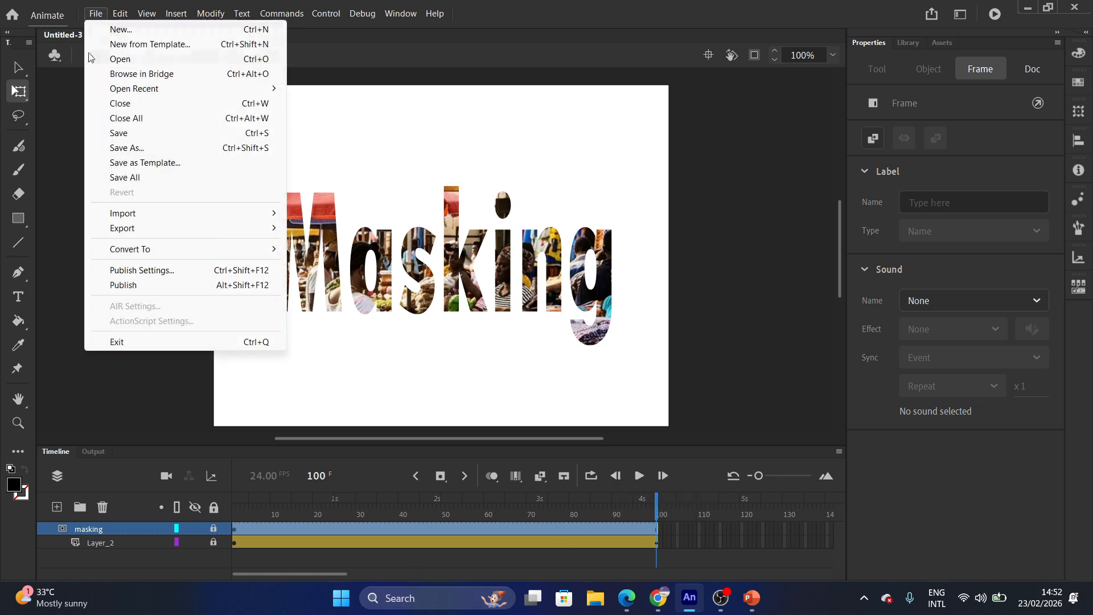
click(122, 29)
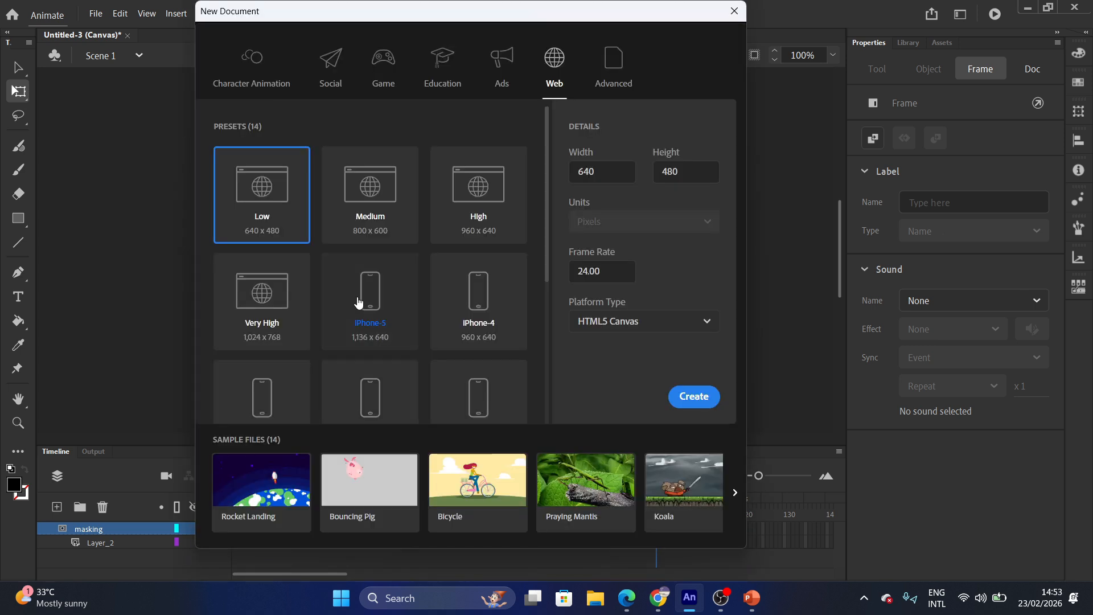
click(687, 397)
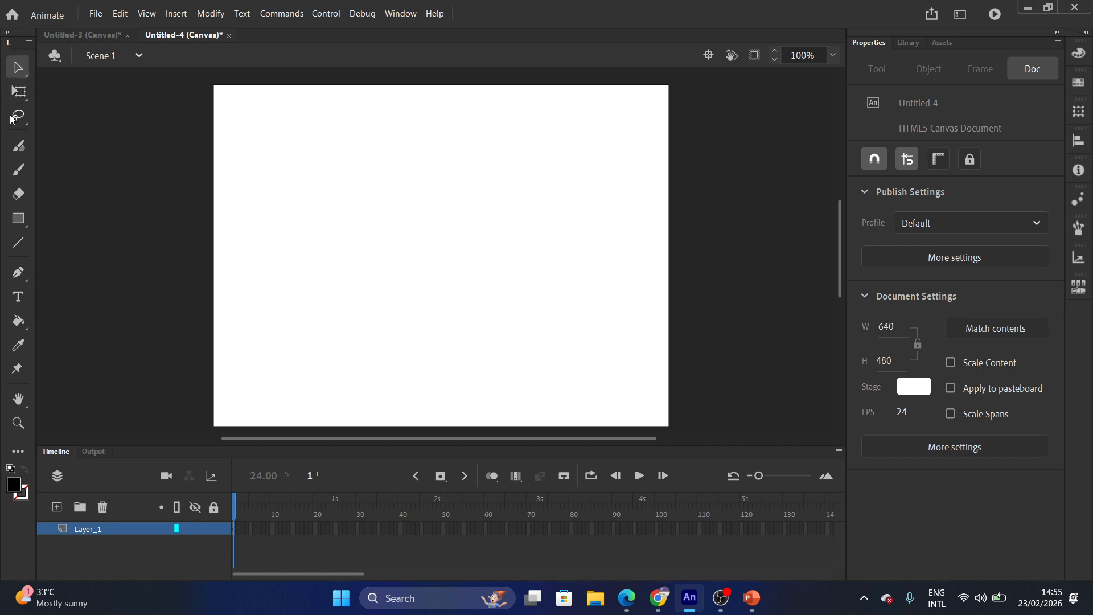
Type 'Welcome' on the new stage and move it toward the centre.
click(19, 297)
click(373, 281)
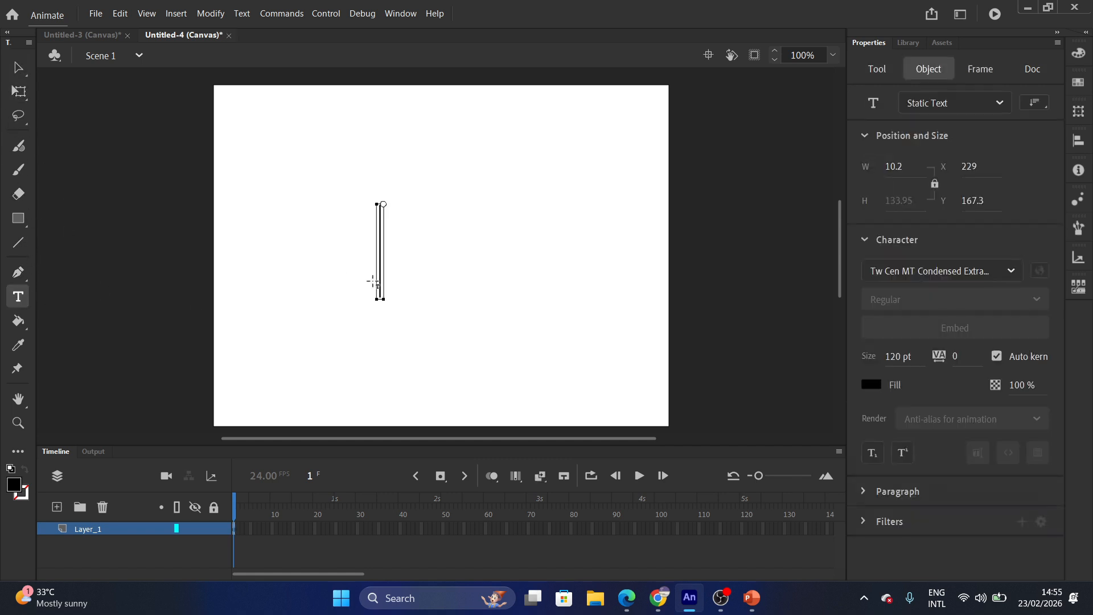
text(Welcome)
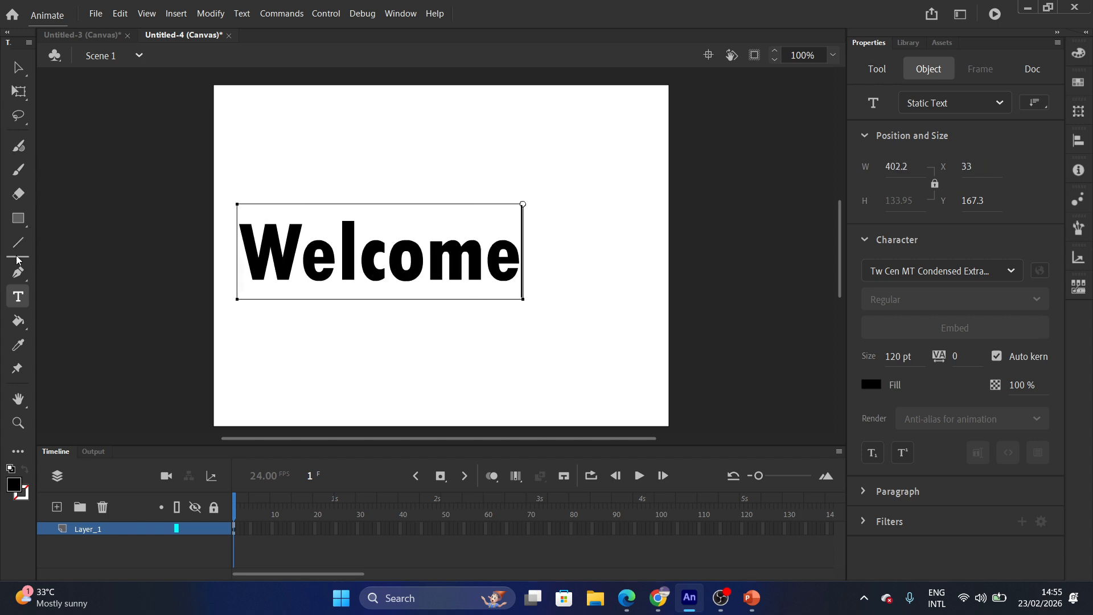
click(19, 68)
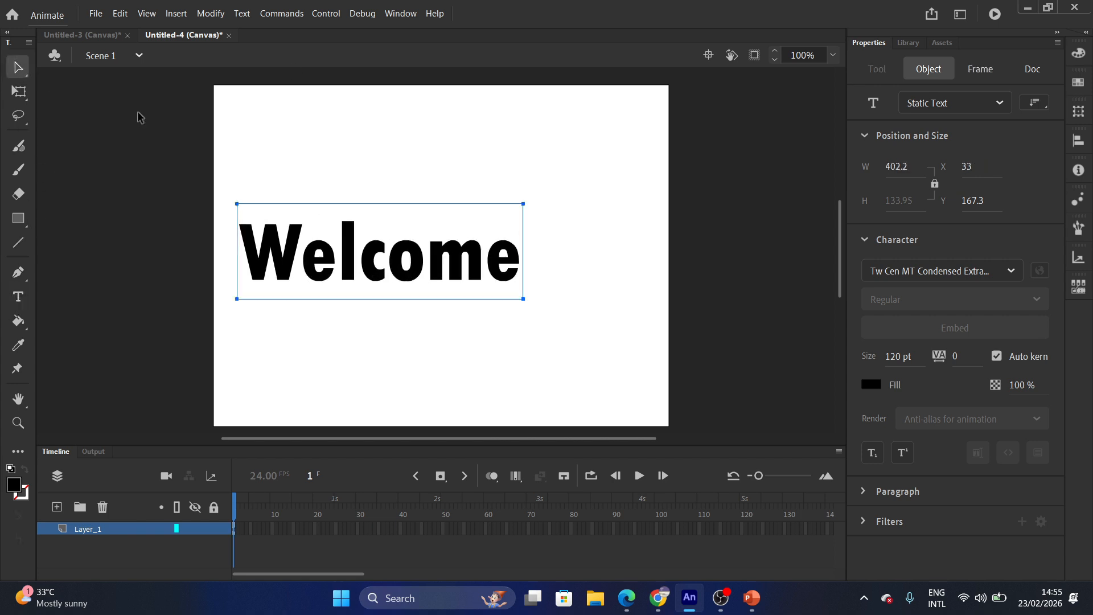
drag(294, 203, 344, 209)
click(361, 343)
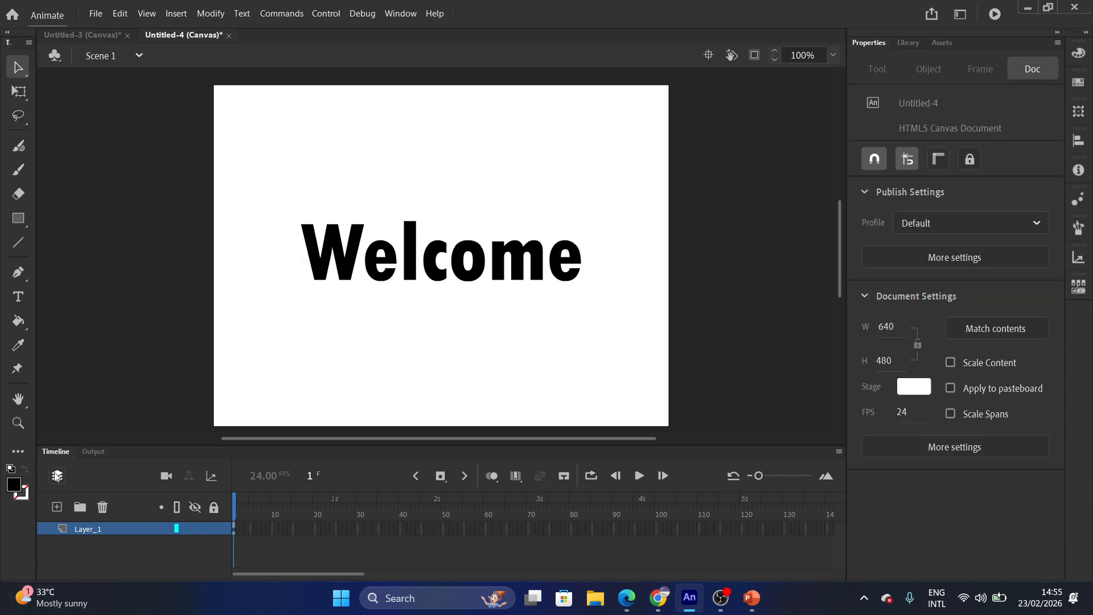
Rename Layer_1 to 'Content'.
double_click(84, 530)
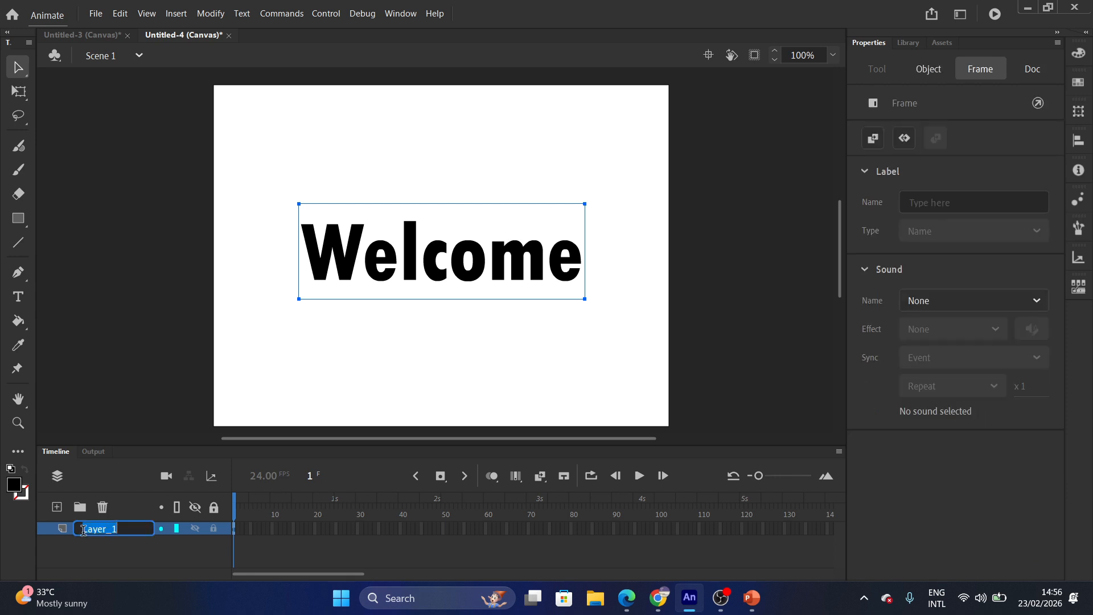
key(BackSpace)
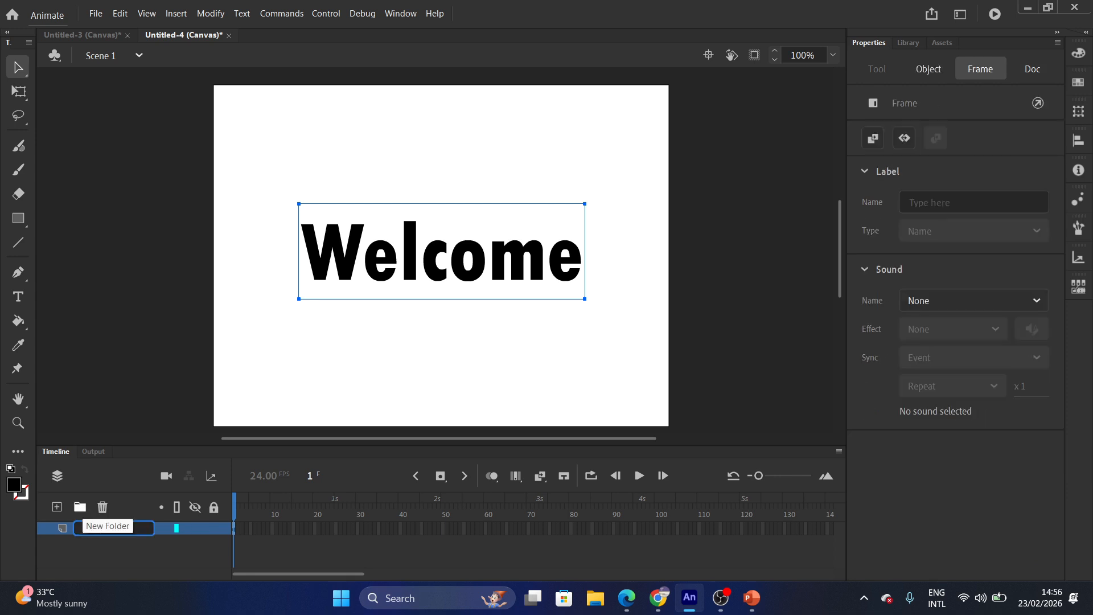
text(Content)
click(125, 575)
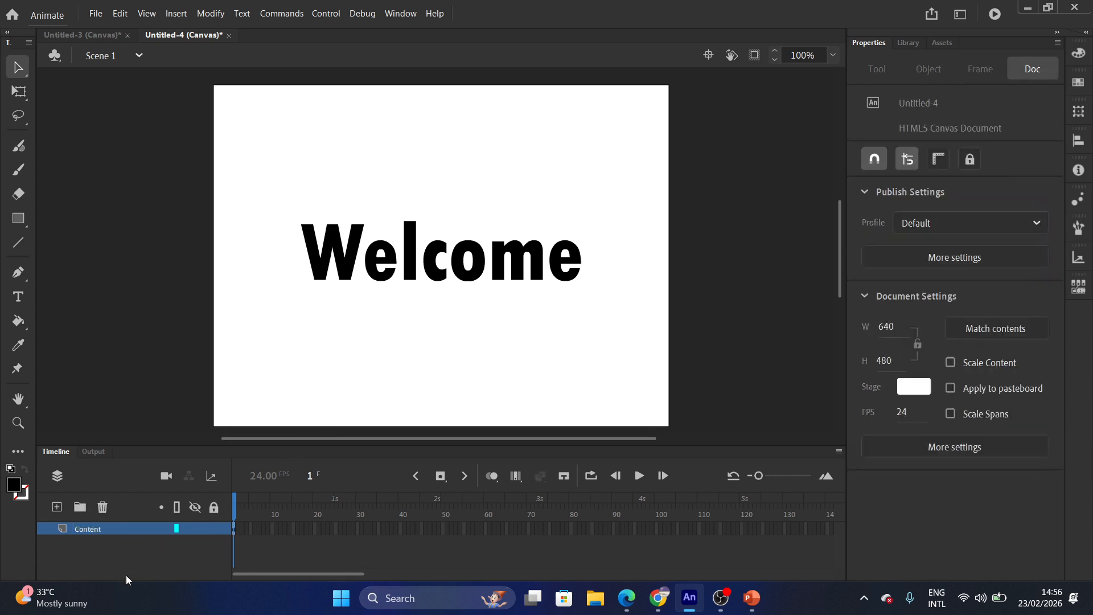
Add a REC_MASK layer above Content and draw a black rectangle covering Welcome.
click(57, 506)
click(90, 530)
double_click(90, 528)
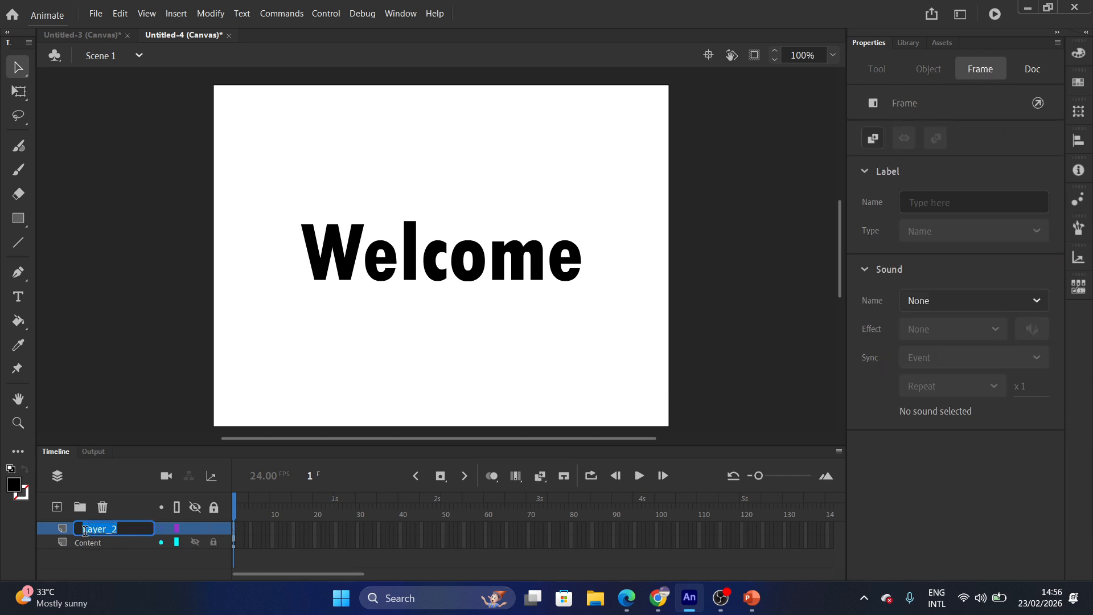
text(REC_MASK)
click(116, 383)
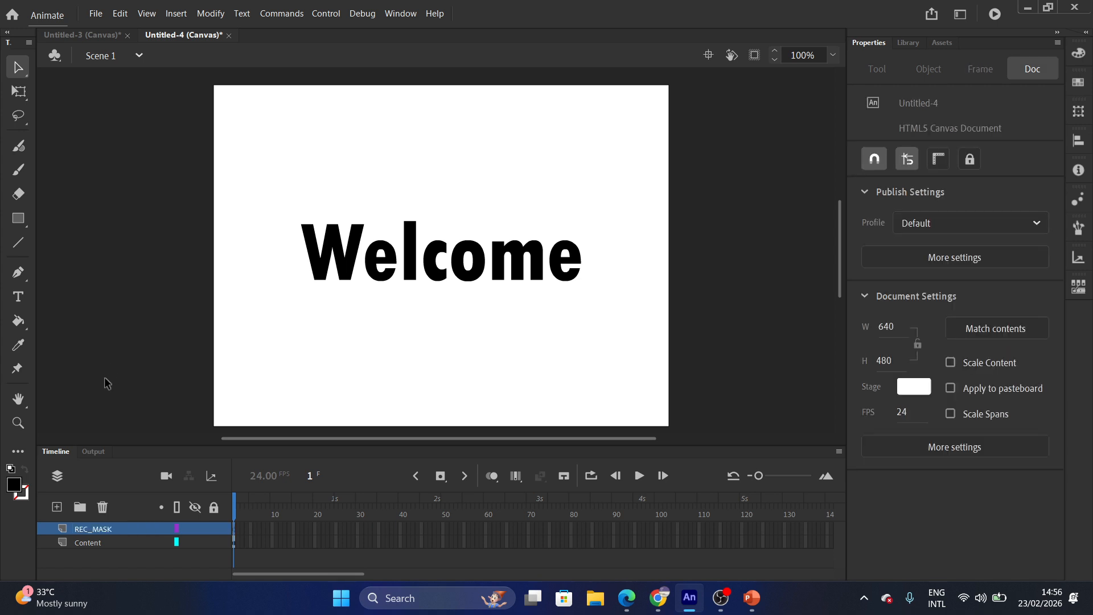
click(18, 218)
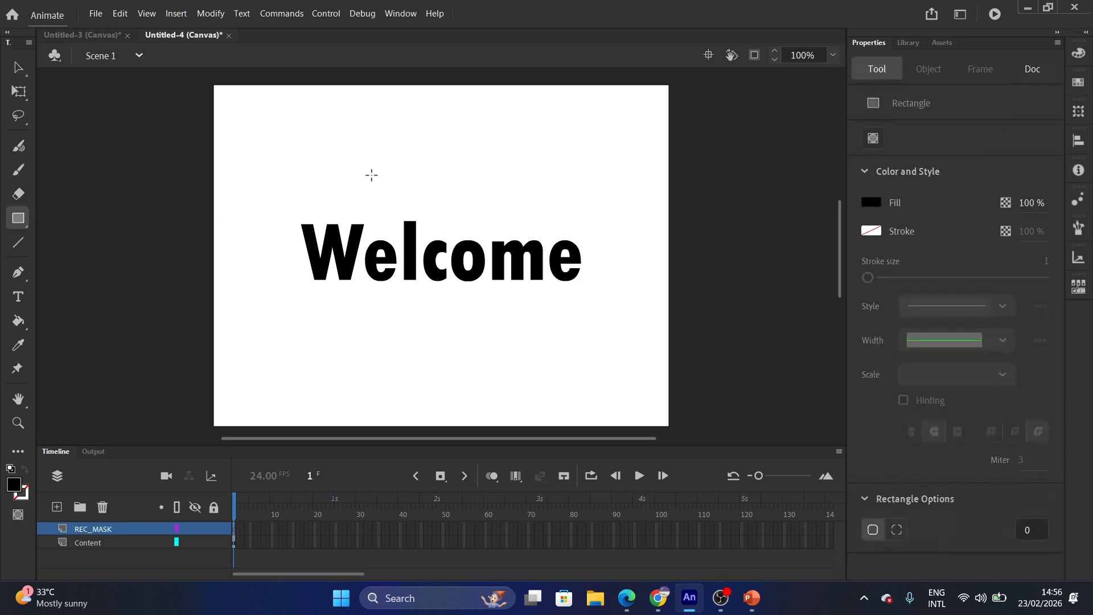
drag(233, 205, 610, 316)
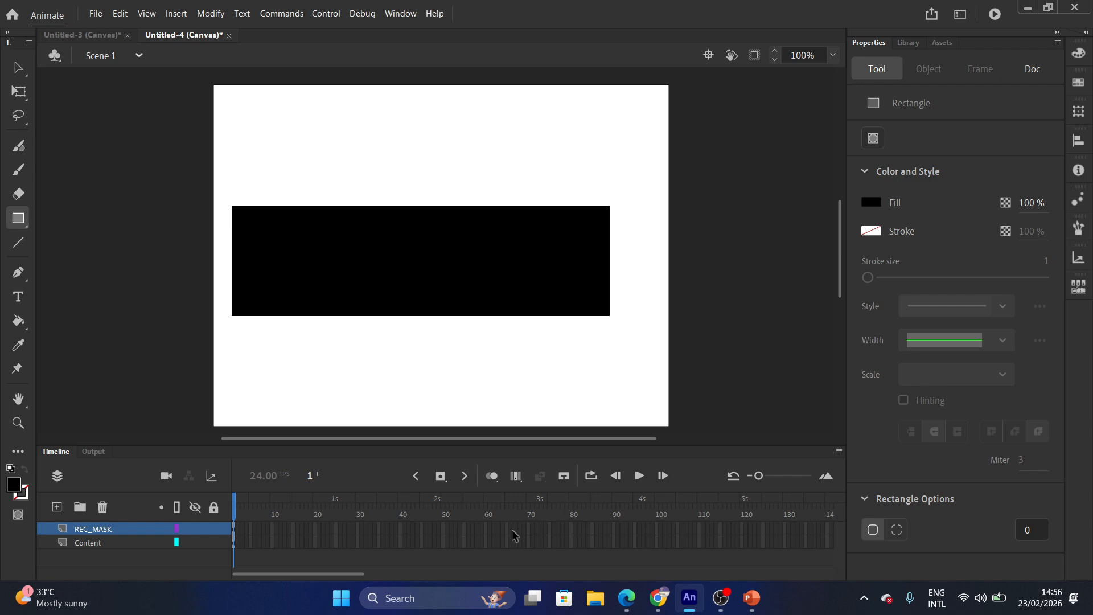
Extend both REC_MASK and Content layers to frame 60.
click(487, 529)
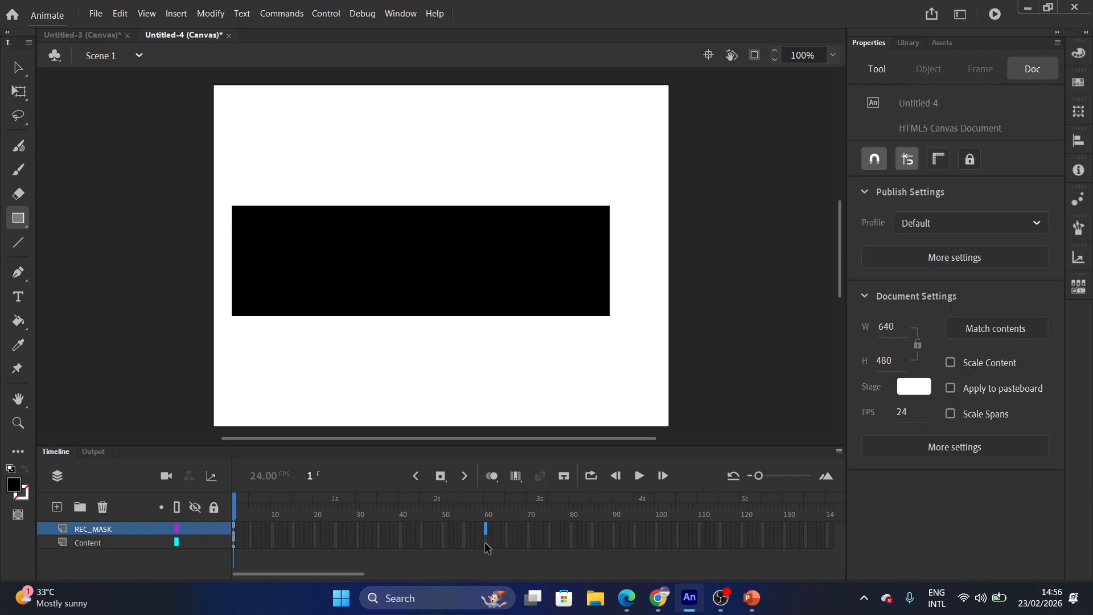
click(486, 544)
right_click(486, 544)
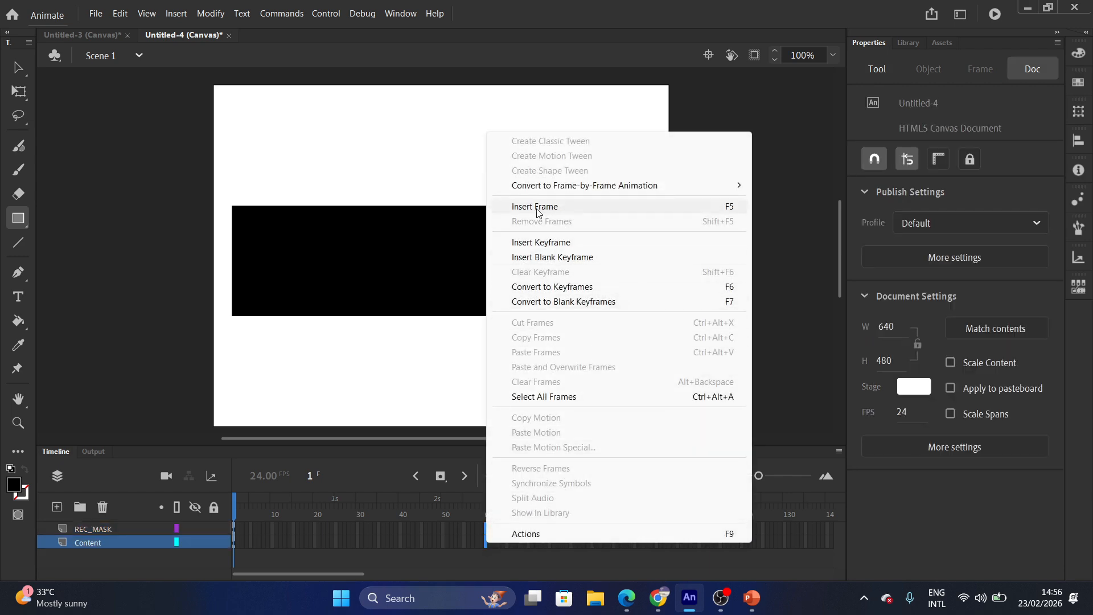
click(537, 207)
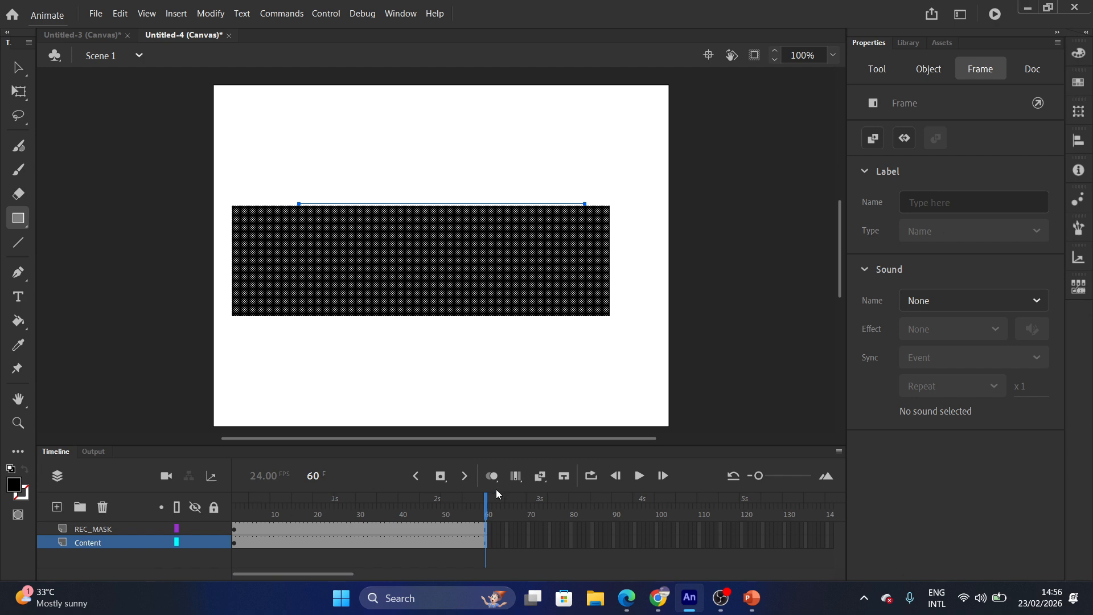
At frame 1, move the black rectangle left of Welcome to X -411.
drag(484, 503, 234, 502)
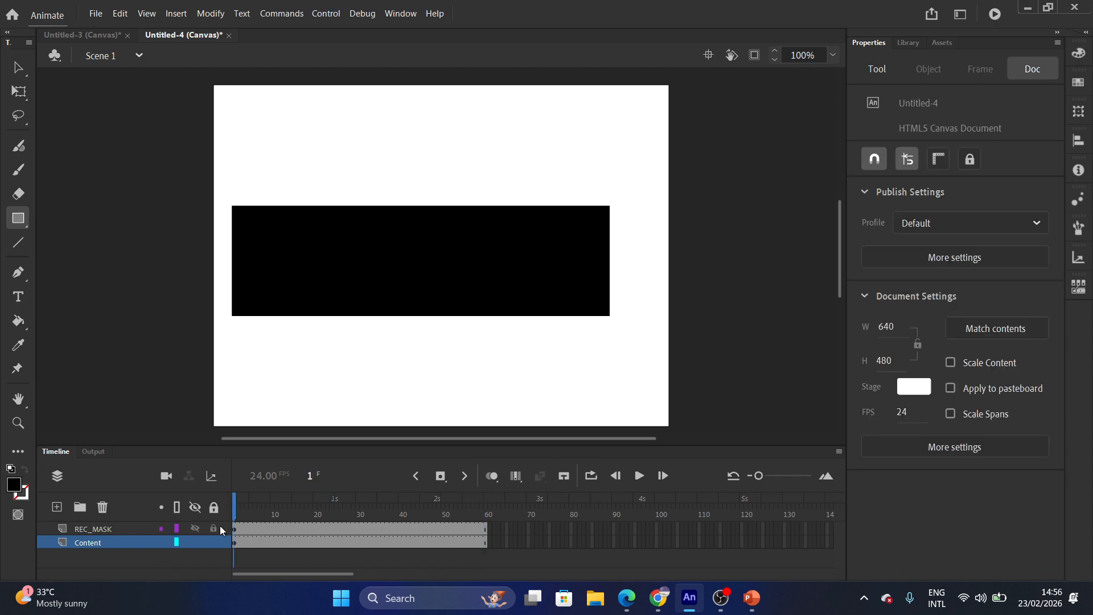
click(18, 69)
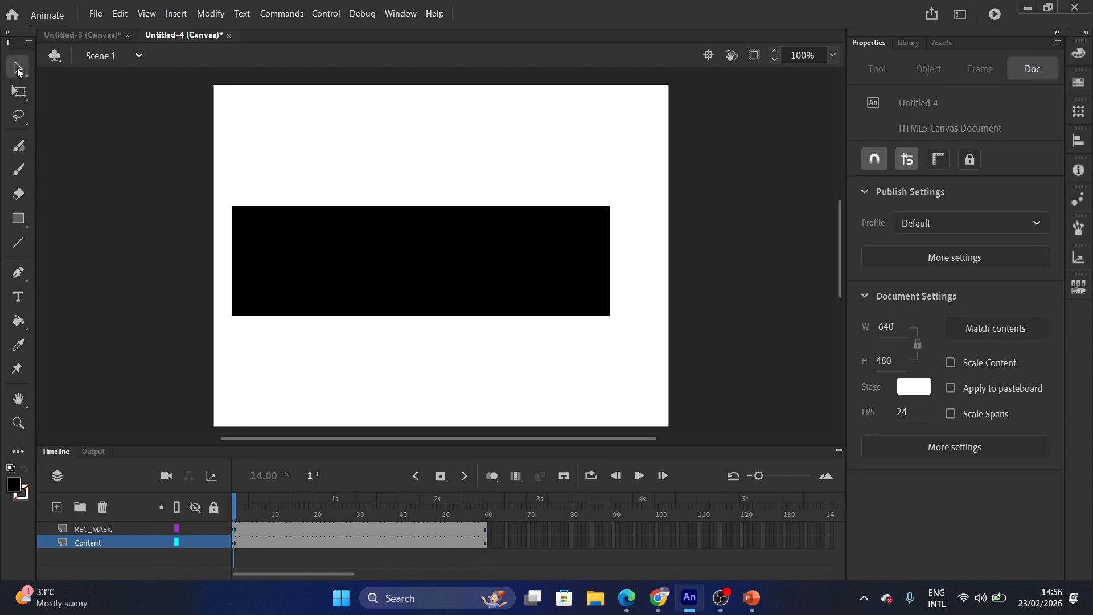
drag(498, 305, 188, 311)
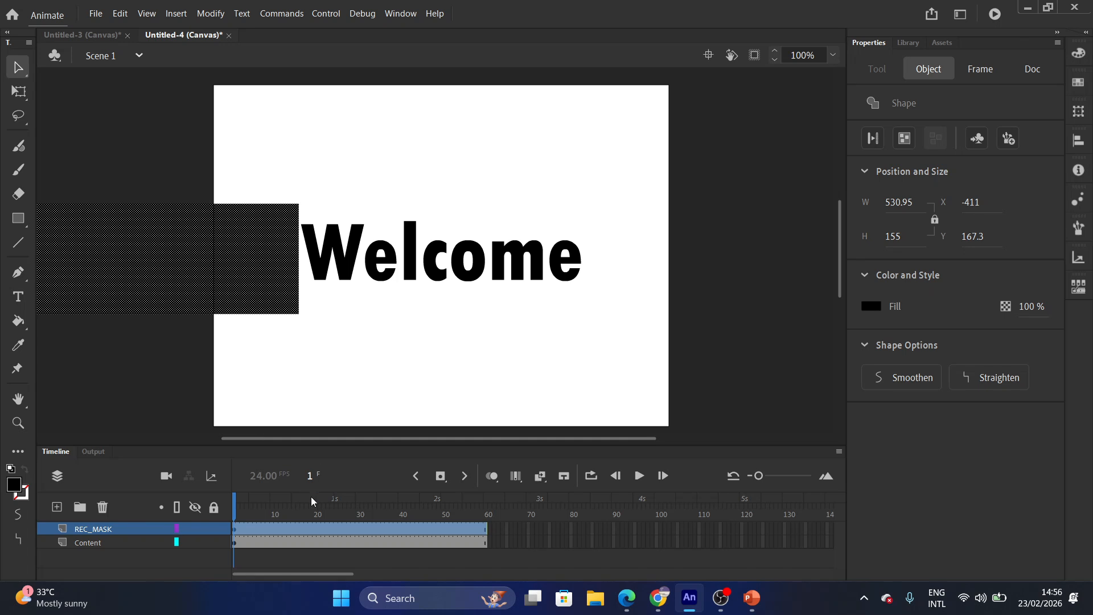
right_click(338, 531)
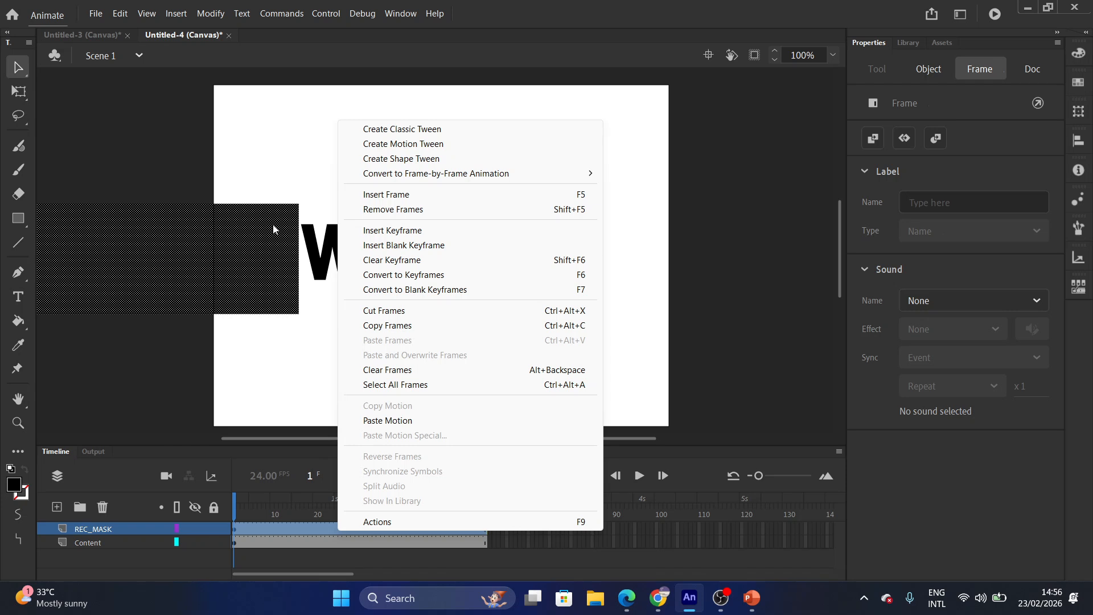
Tween the rectangle as a symbol, sliding it right to X 49.95 over Welcome at frame 60.
click(387, 144)
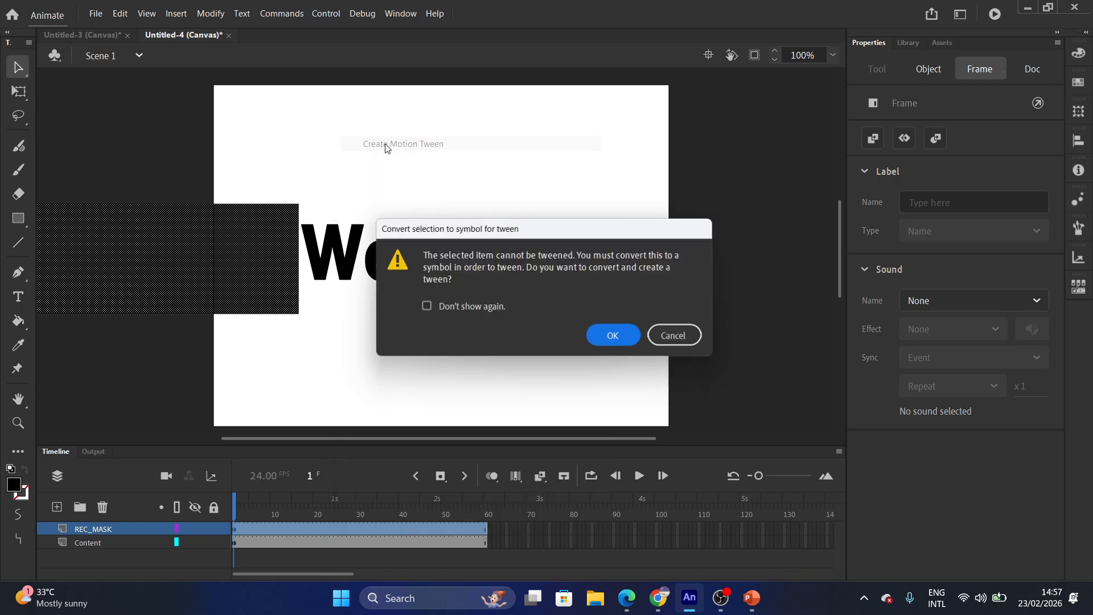
click(617, 338)
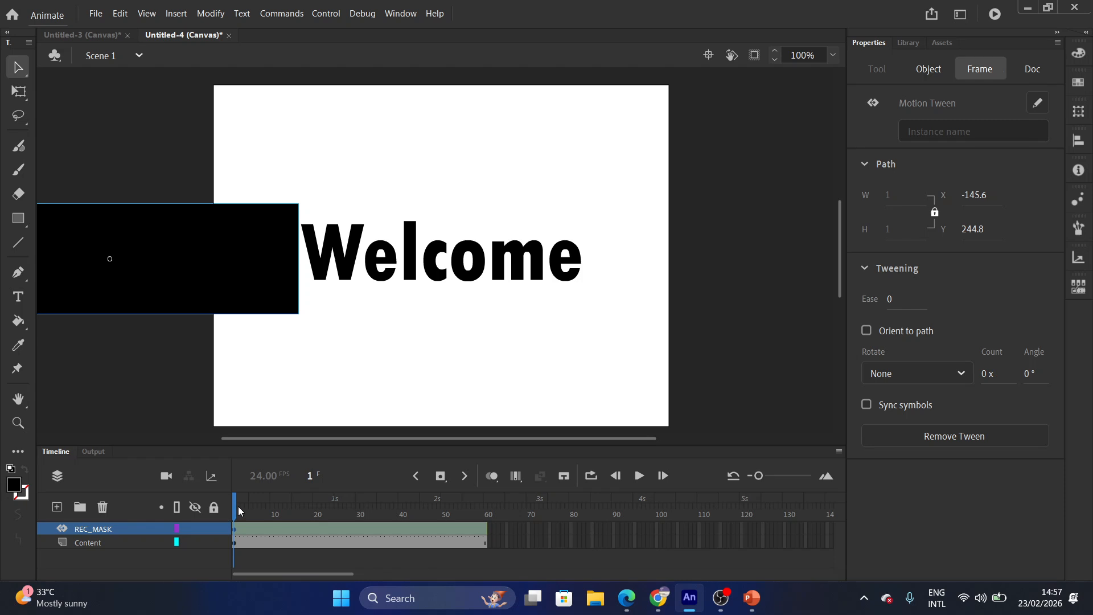
drag(239, 507, 508, 523)
click(183, 336)
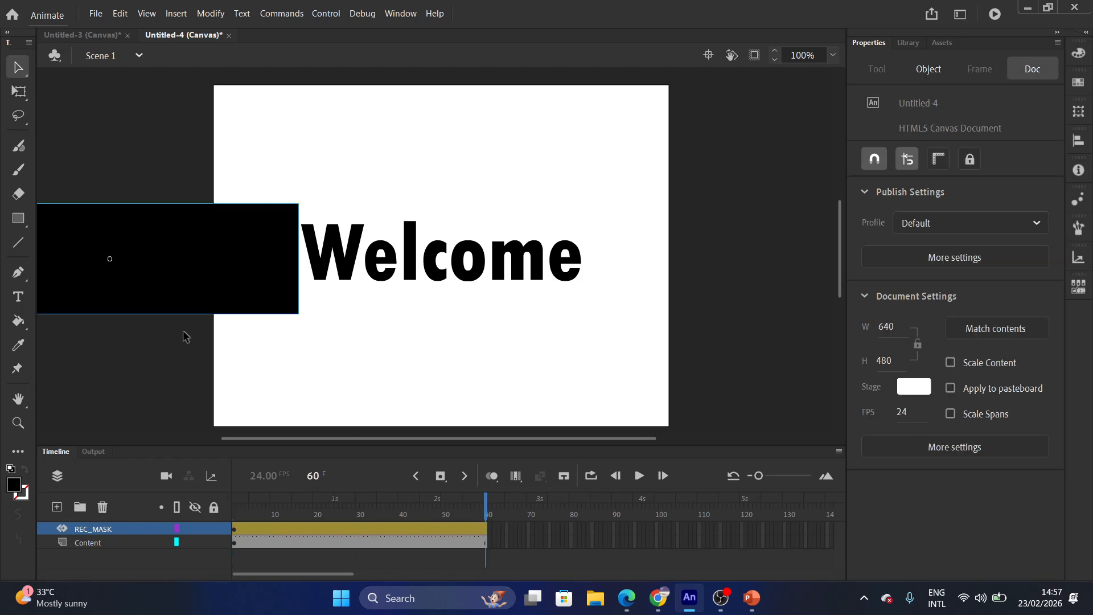
drag(168, 288, 435, 305)
drag(463, 308, 498, 311)
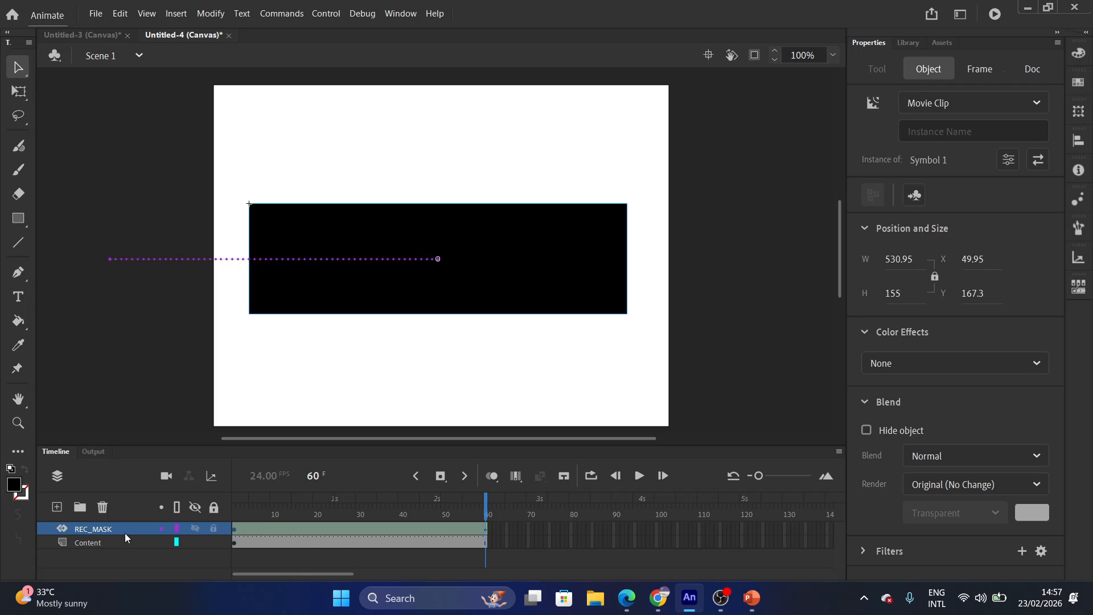
Convert the REC_MASK layer into a mask layer and step through frames 1–2 to check it.
right_click(89, 534)
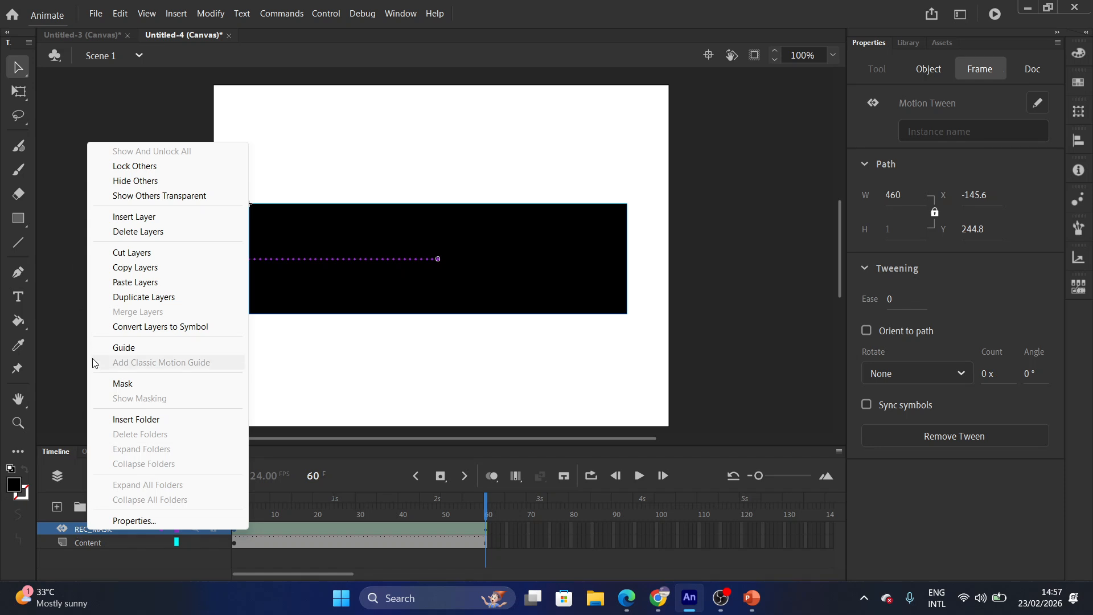
click(127, 386)
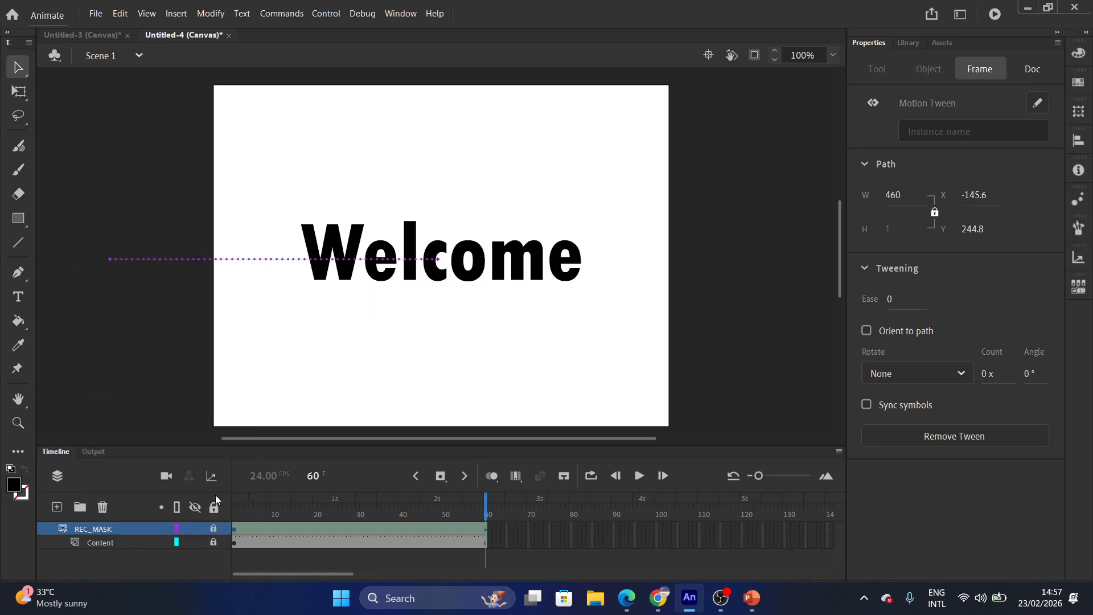
drag(488, 514, 233, 513)
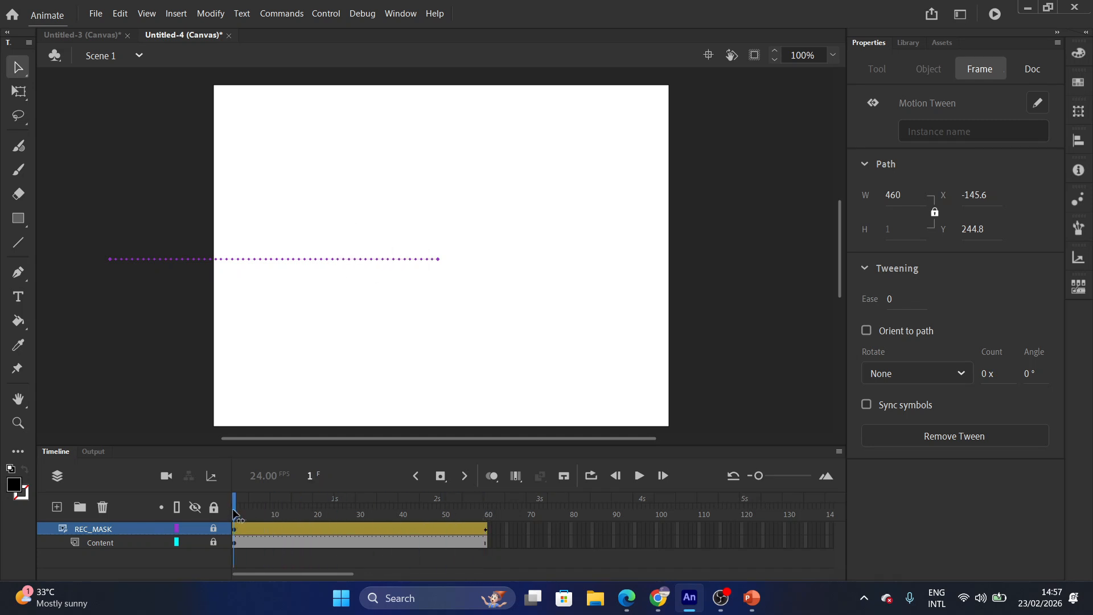
click(238, 513)
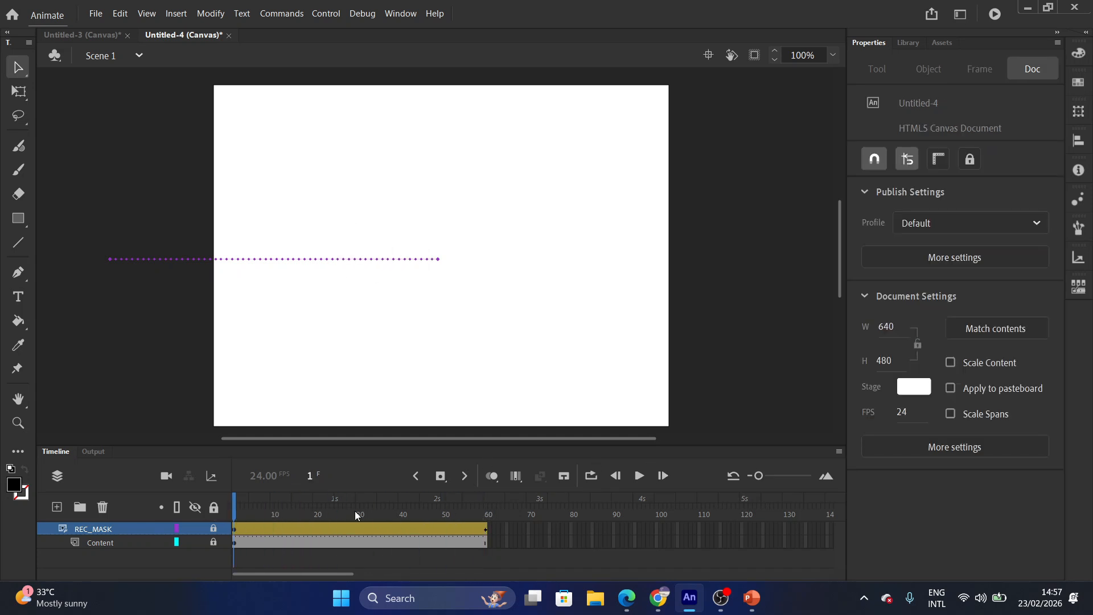
Play and scrub the animation to preview the rectangle revealing Welcome, then return to Animate.
click(639, 476)
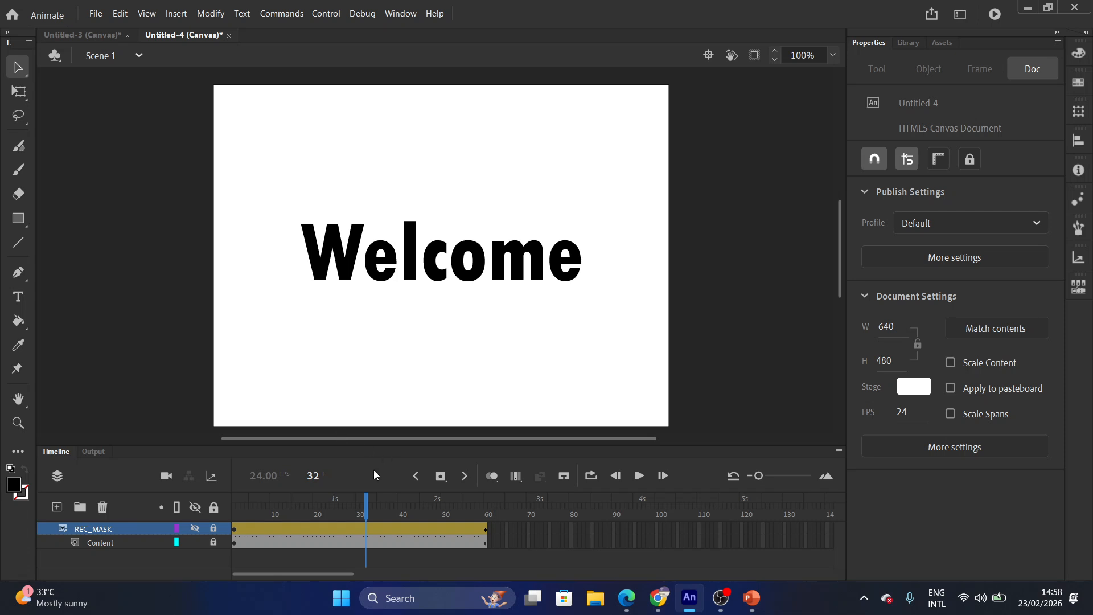
drag(364, 524, 185, 530)
click(640, 476)
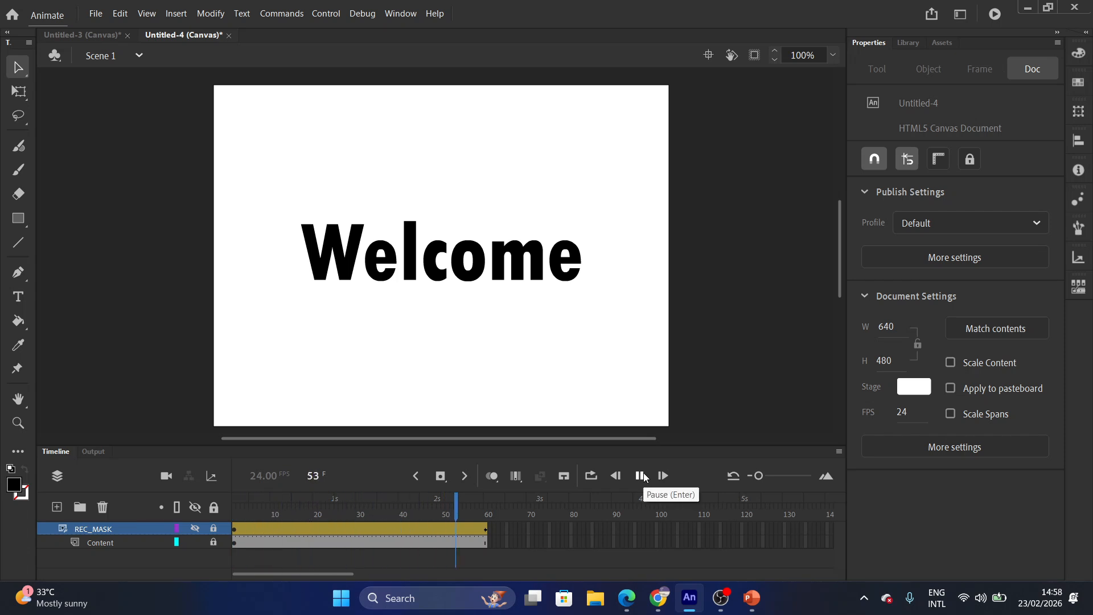
click(643, 477)
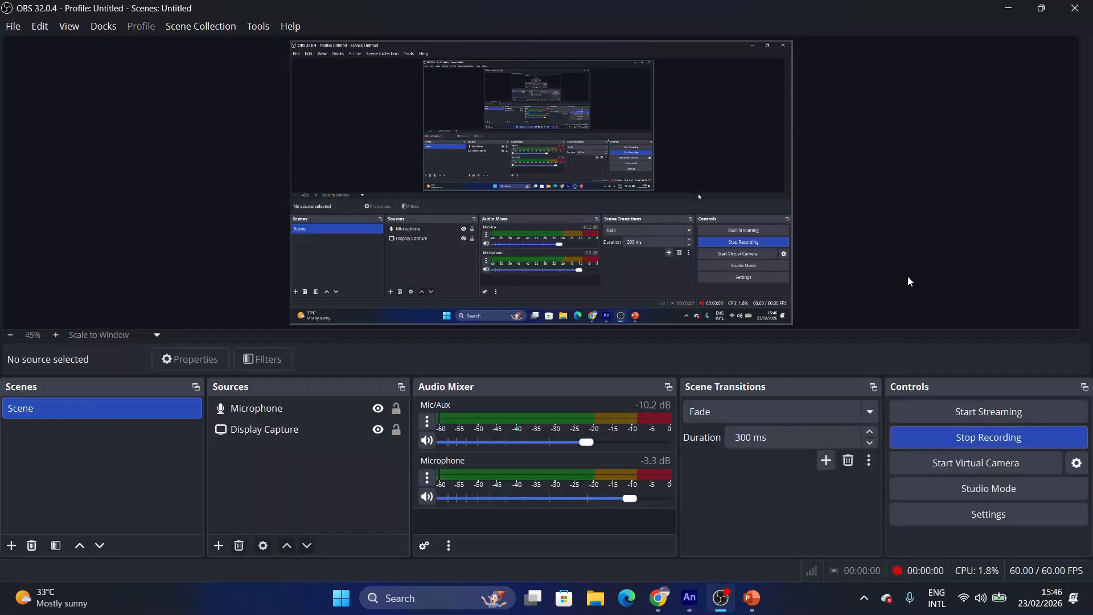
click(1009, 8)
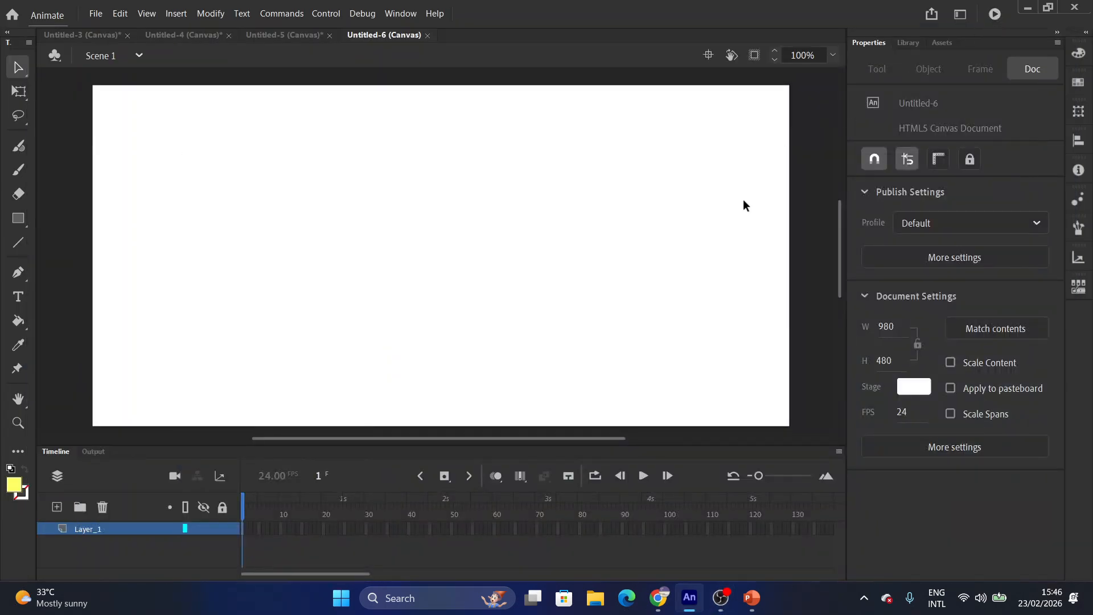
Add yellow 120 pt static text 'Run to Jesus' and move it to the stage centre.
click(16, 297)
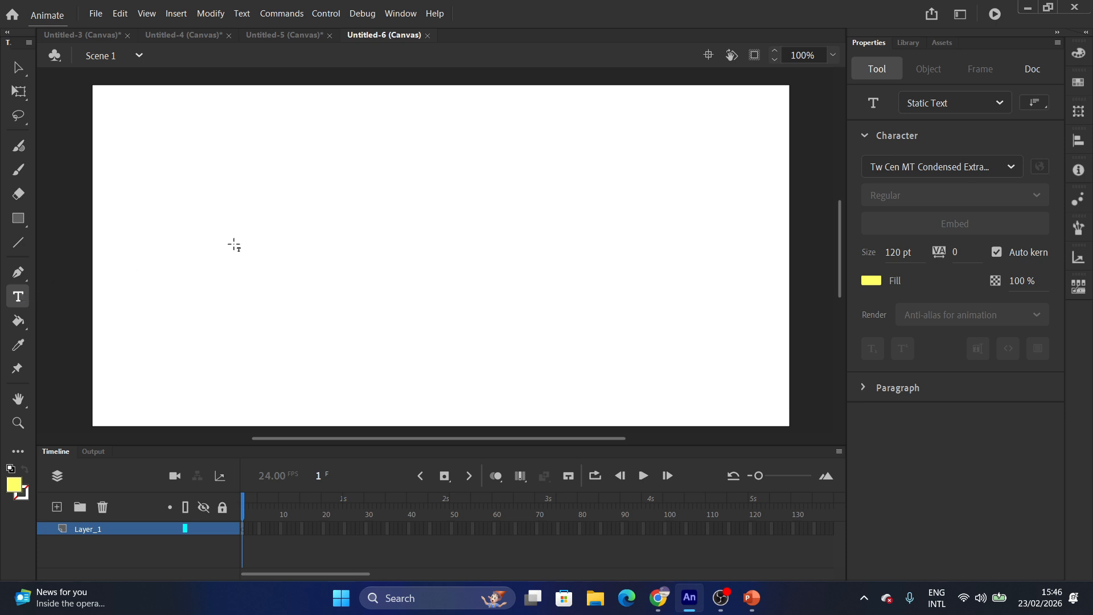
click(377, 260)
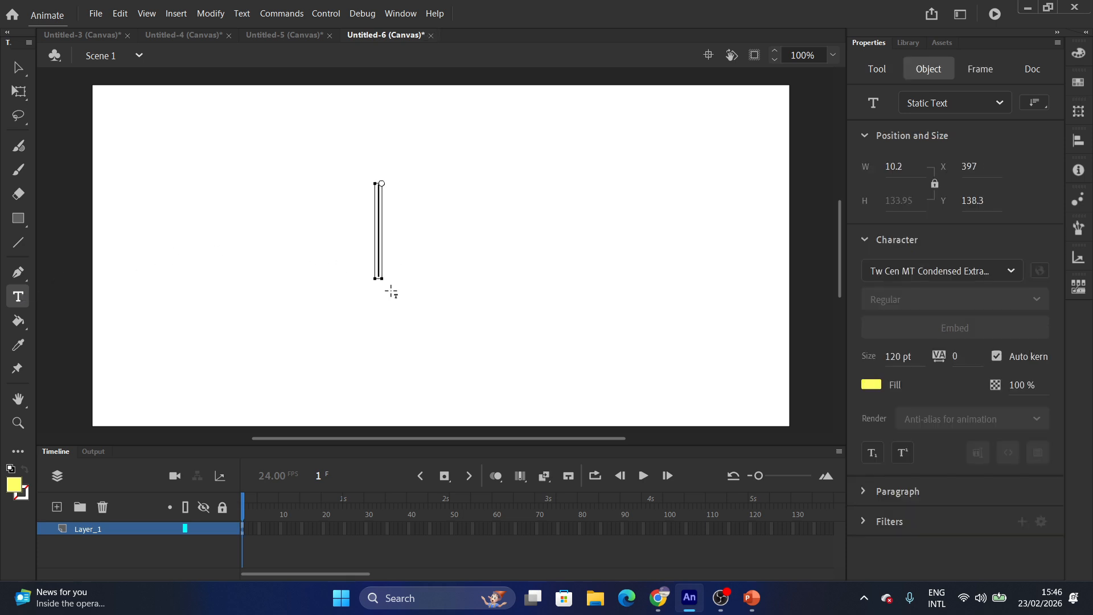
text(Run t)
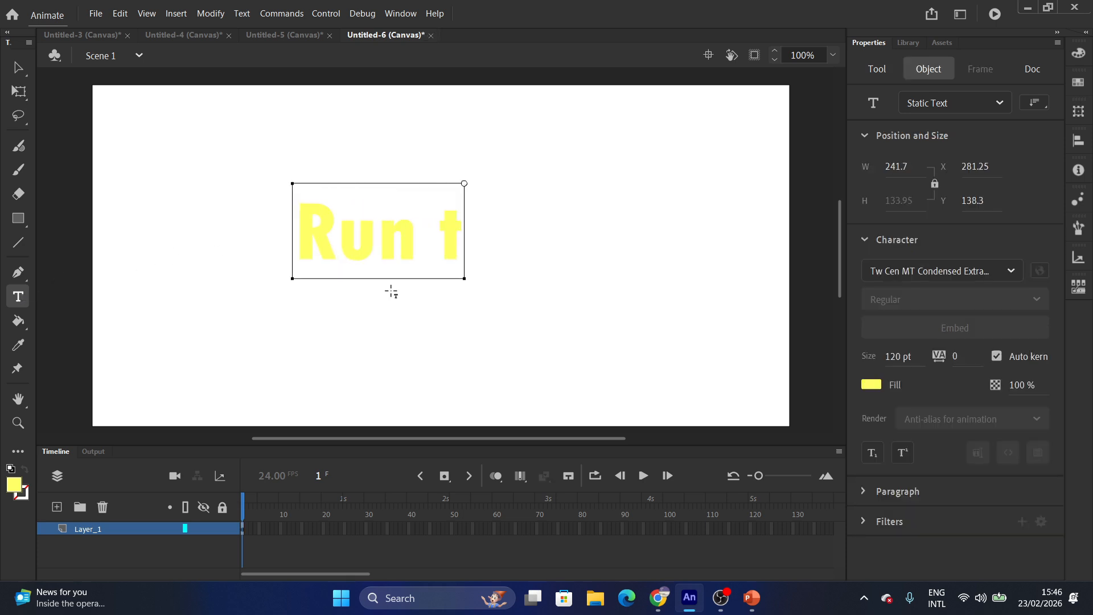
text(o Jesus)
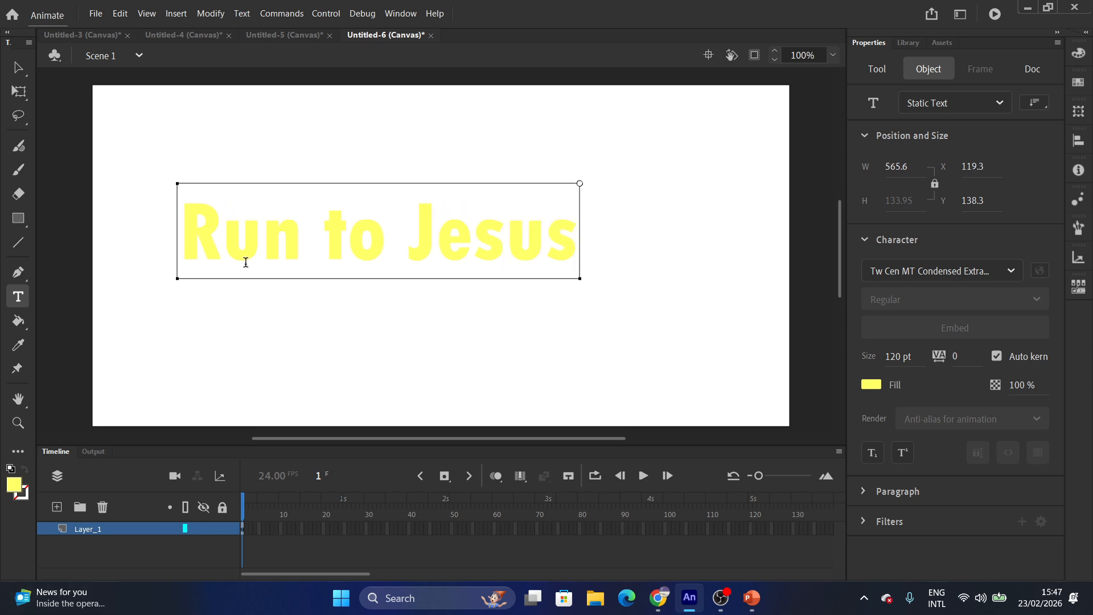
click(17, 67)
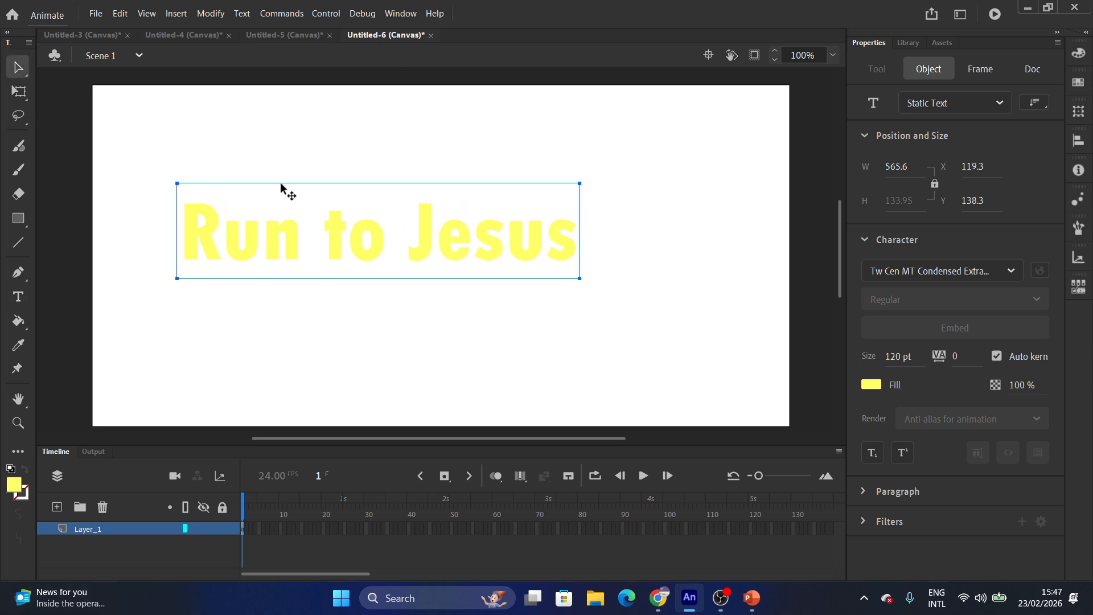
drag(286, 188, 348, 194)
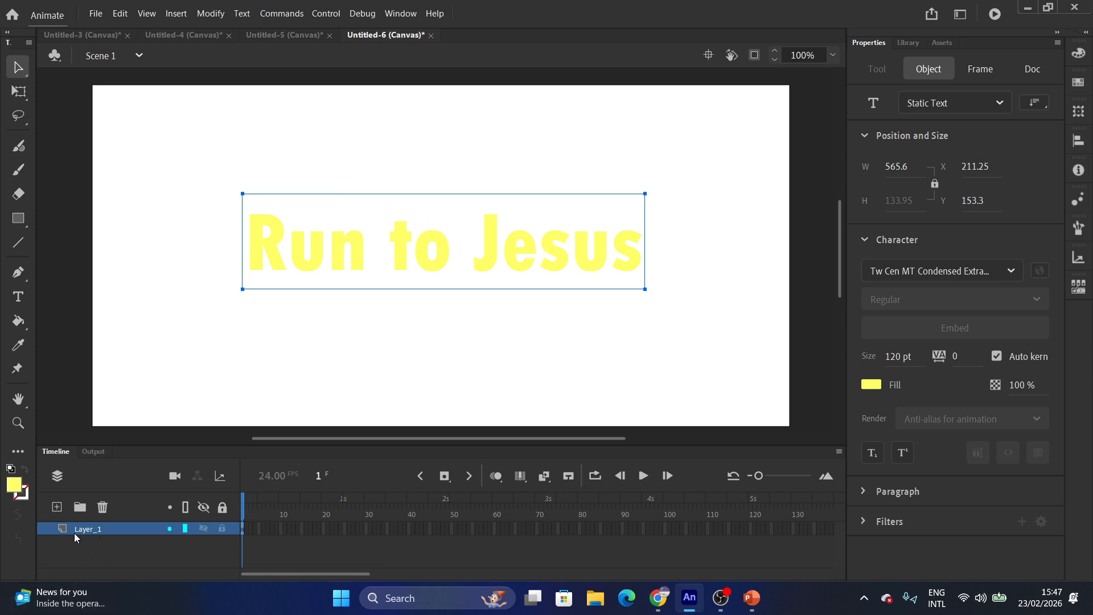
Lock the text layer and add four new layers above it.
click(223, 529)
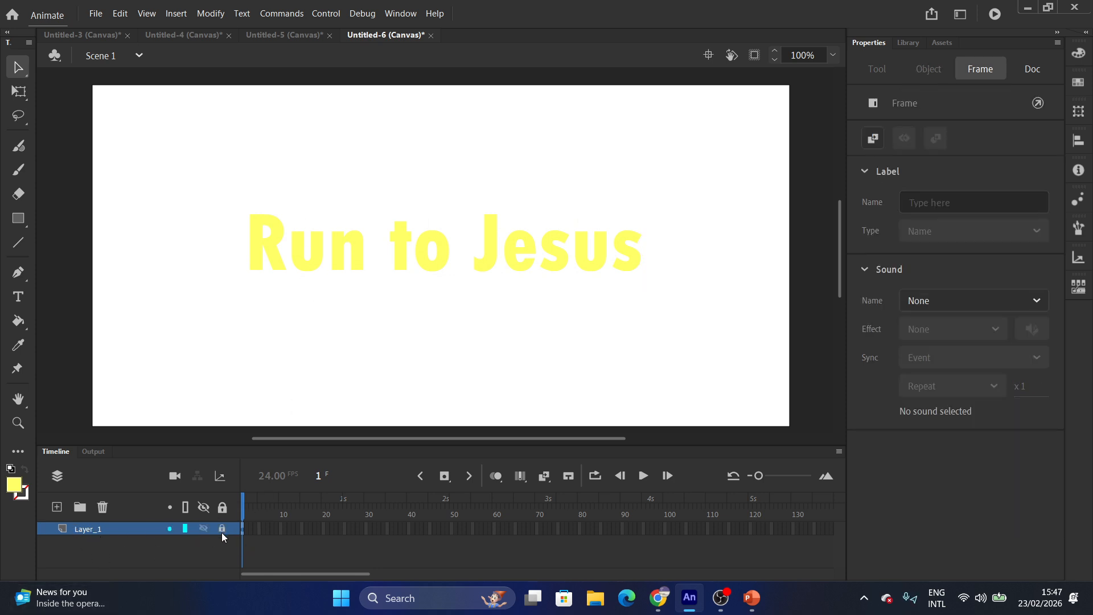
click(56, 507)
click(57, 507)
click(57, 508)
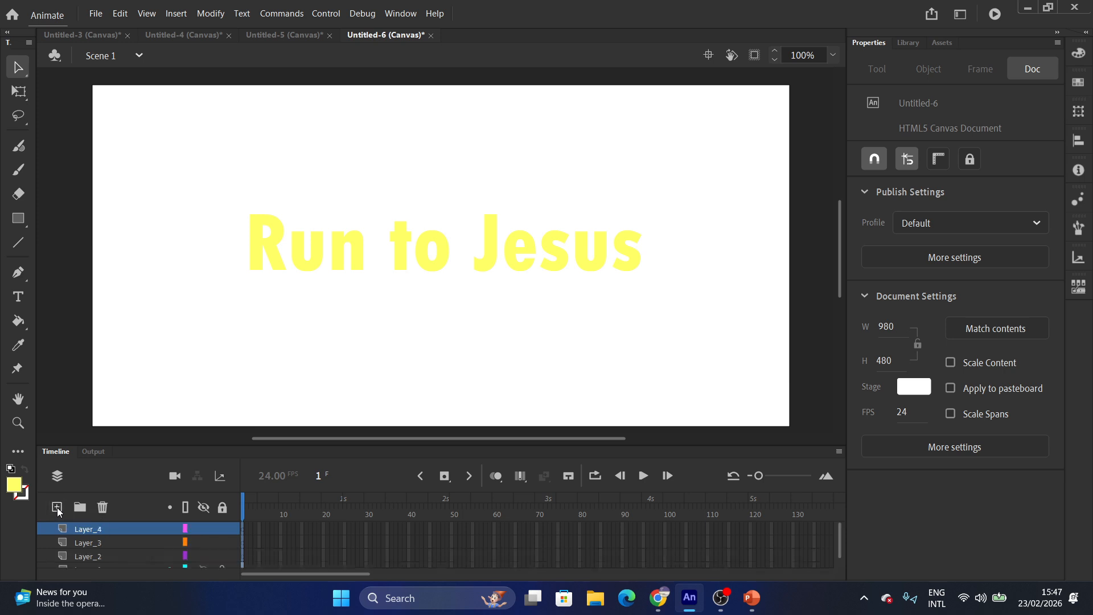
scroll(135, 561, down, 1)
scroll(118, 560, up, 2)
Rename the four new layers Red, Blue, Black and Red.
double_click(87, 528)
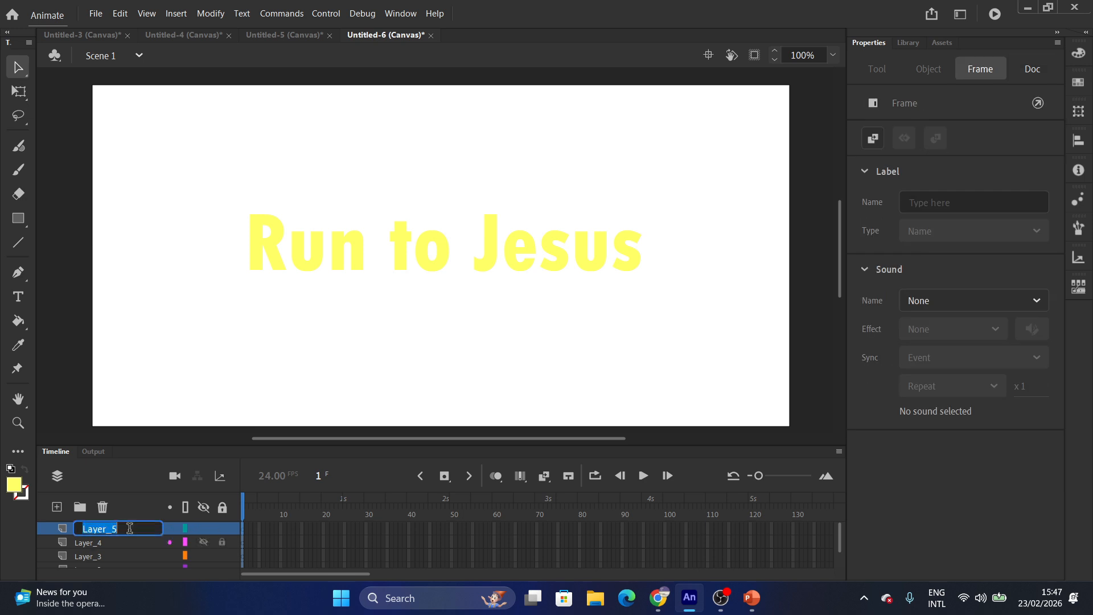
text(RE)
text(ed)
double_click(78, 544)
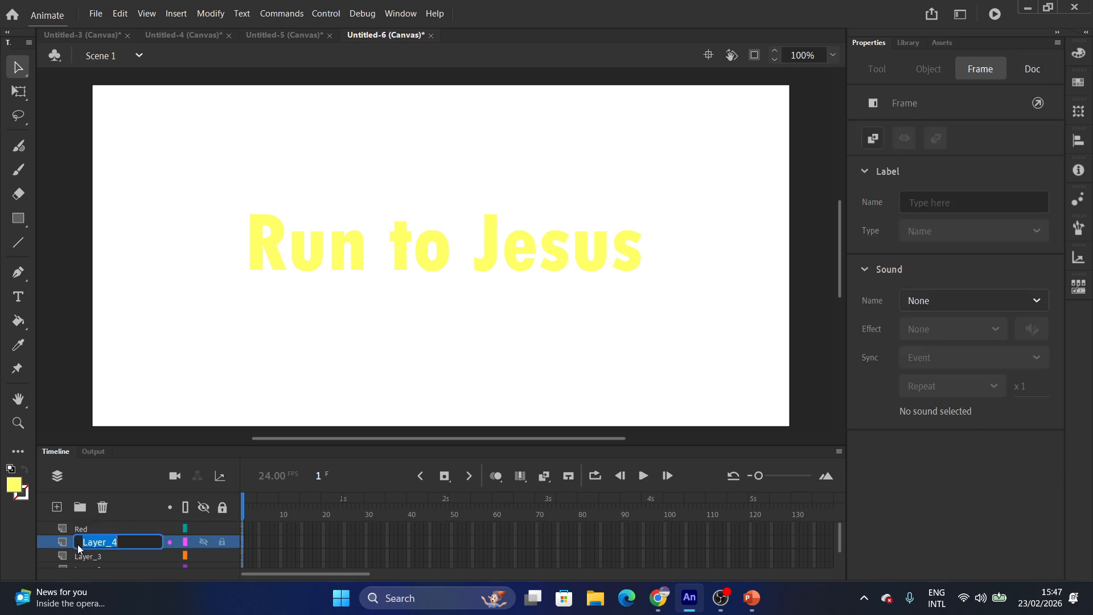
text(Blue)
double_click(105, 554)
text(Bl)
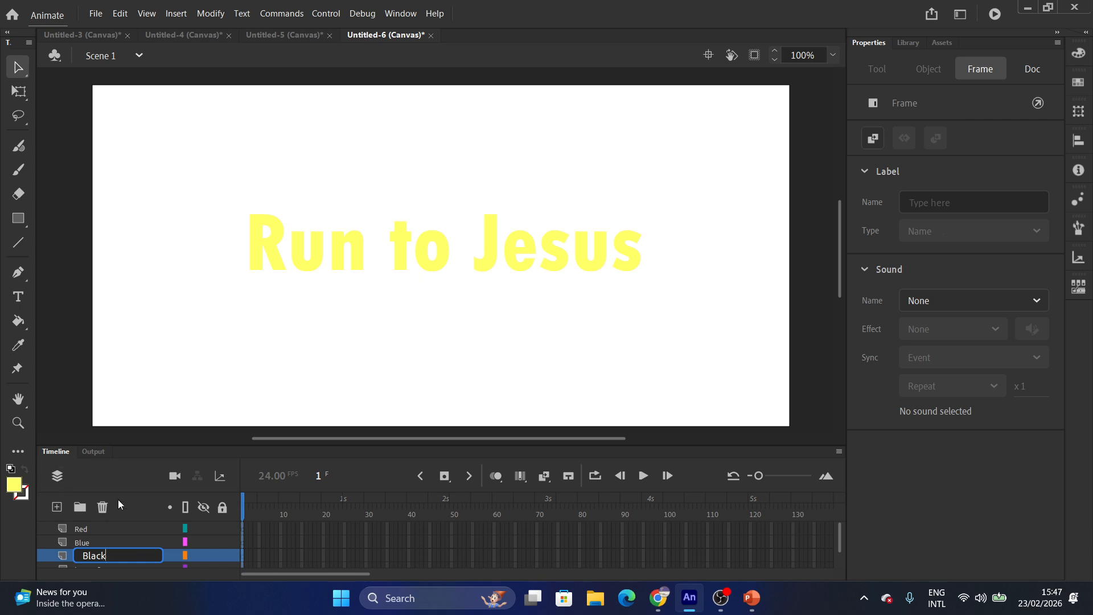
click(120, 484)
scroll(105, 536, down, 1)
click(91, 553)
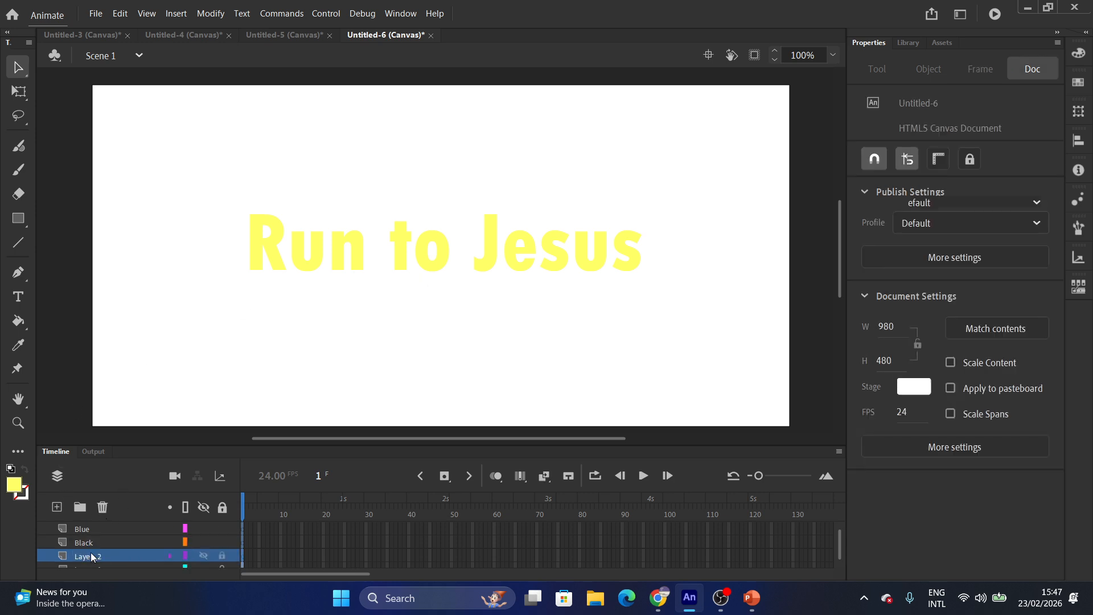
double_click(92, 556)
text(Red)
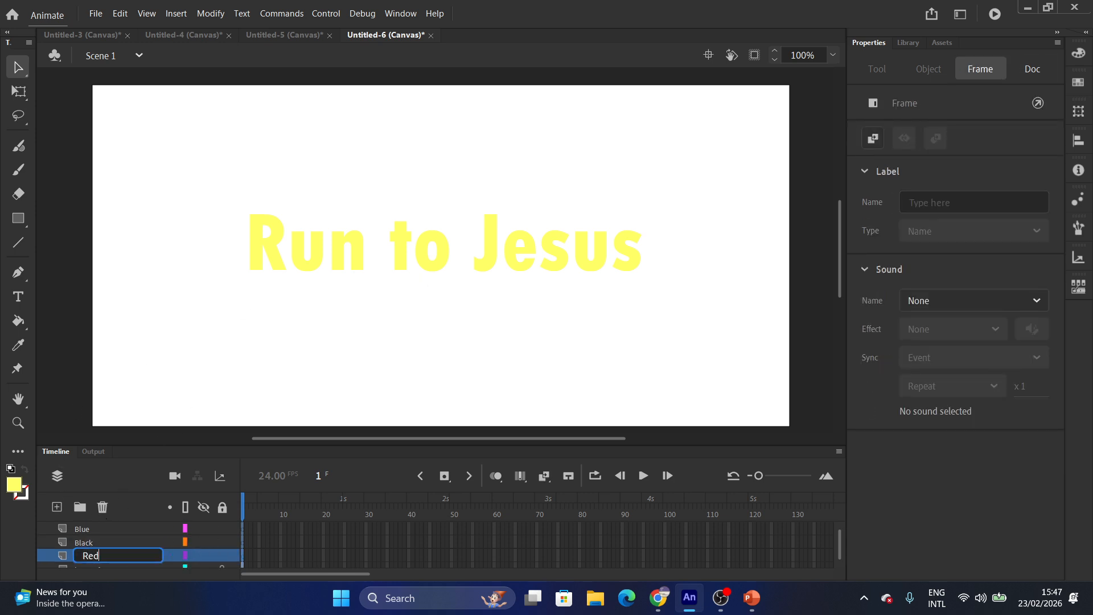
key(Return)
Move the text layer Layer_1 to the top, rename it mask_L, and select the Red layer.
scroll(217, 575, down, 3)
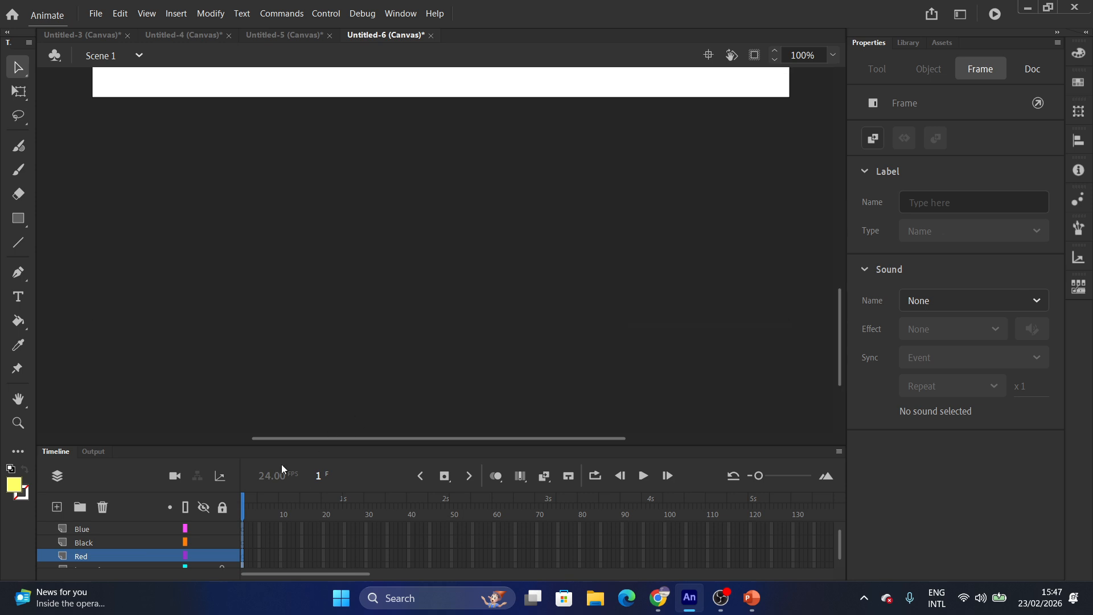
scroll(102, 561, up, 1)
scroll(91, 572, down, 2)
drag(84, 557, 90, 508)
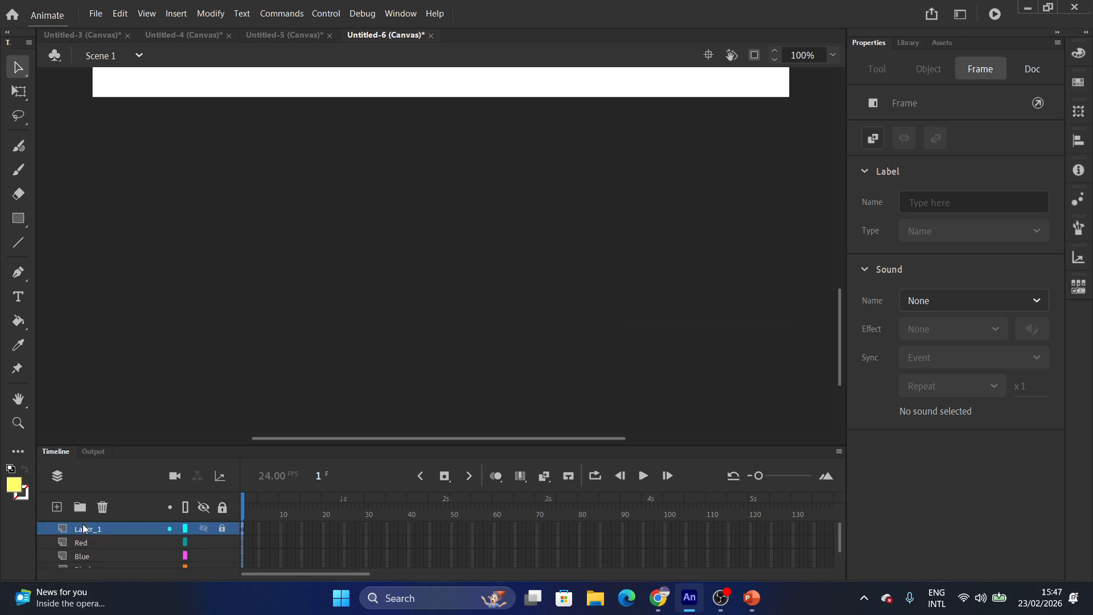
double_click(84, 529)
text(m)
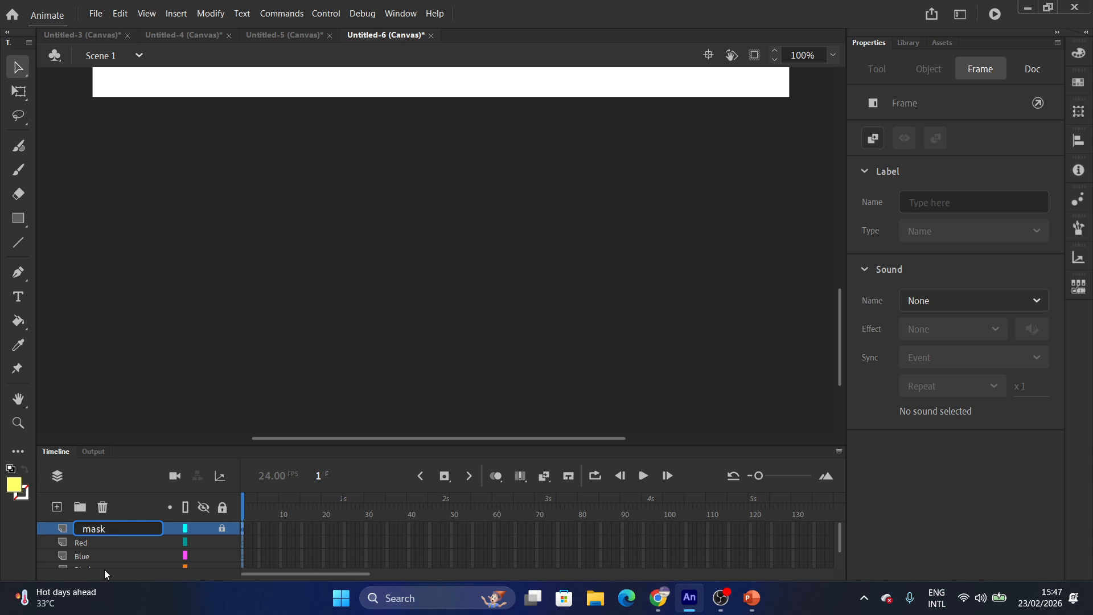
text(ask_L)
key(Return)
scroll(101, 545, down, 1)
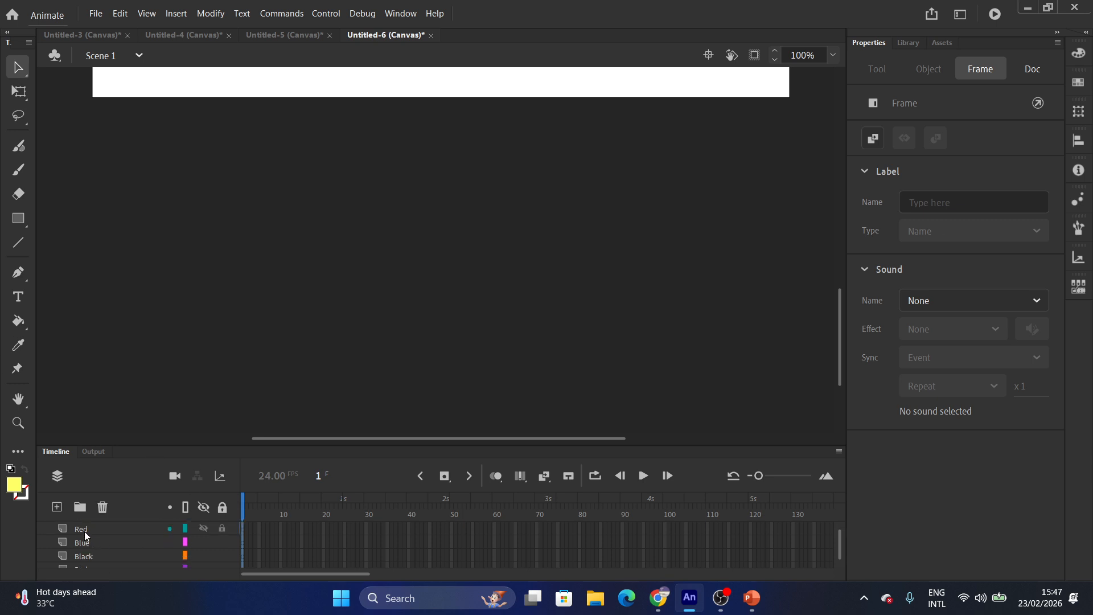
click(84, 531)
scroll(322, 265, up, 2)
scroll(315, 288, up, 4)
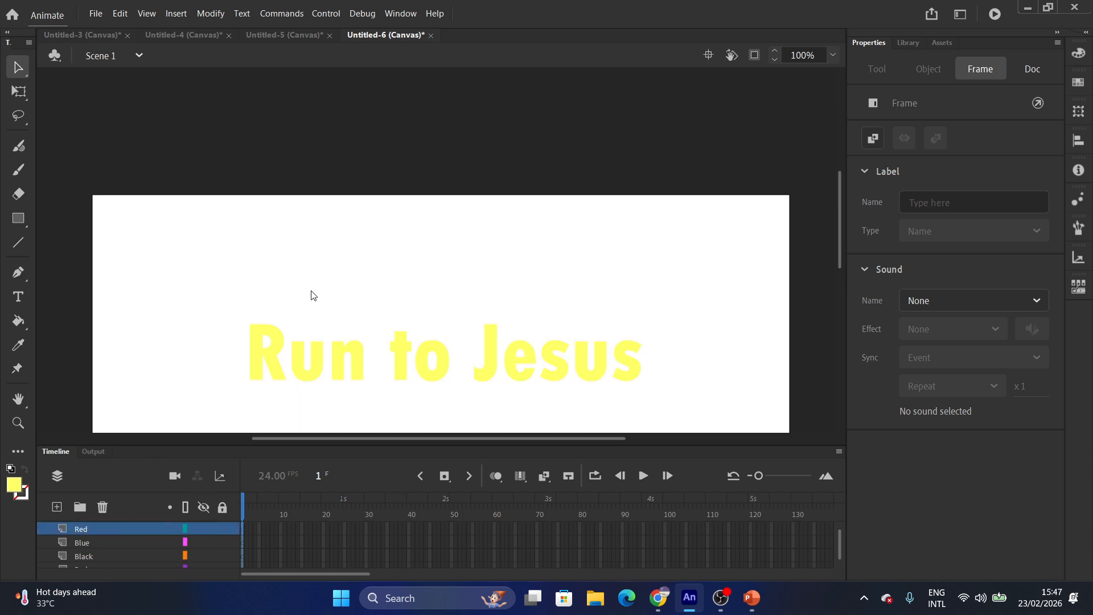
scroll(309, 288, down, 4)
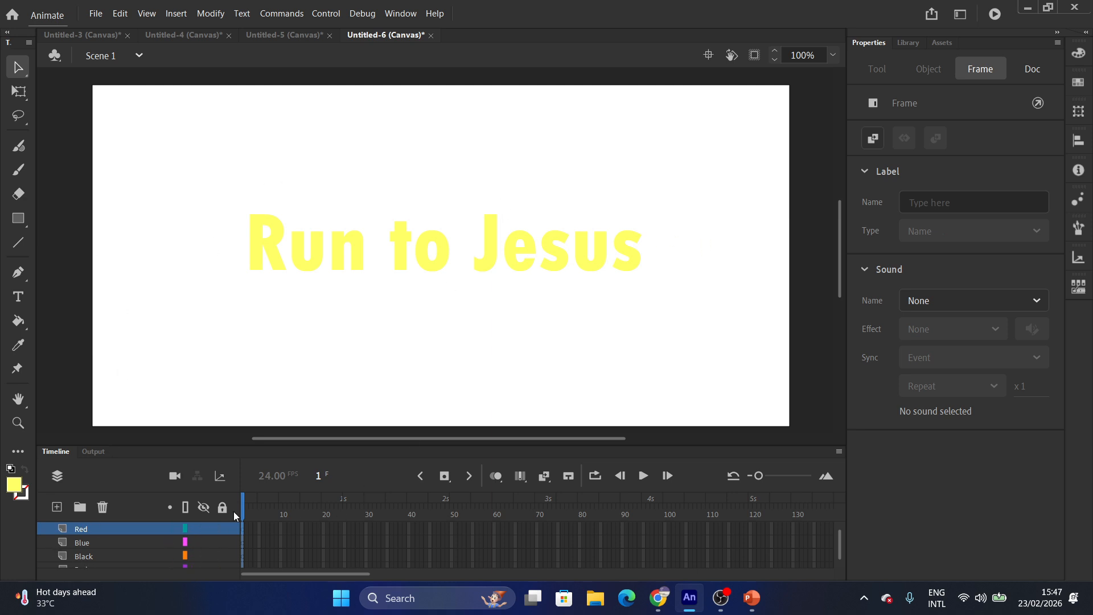
Draw a 627.95 × 132 rectangle over the text on the Red layer, fill it red, and lock it.
click(18, 219)
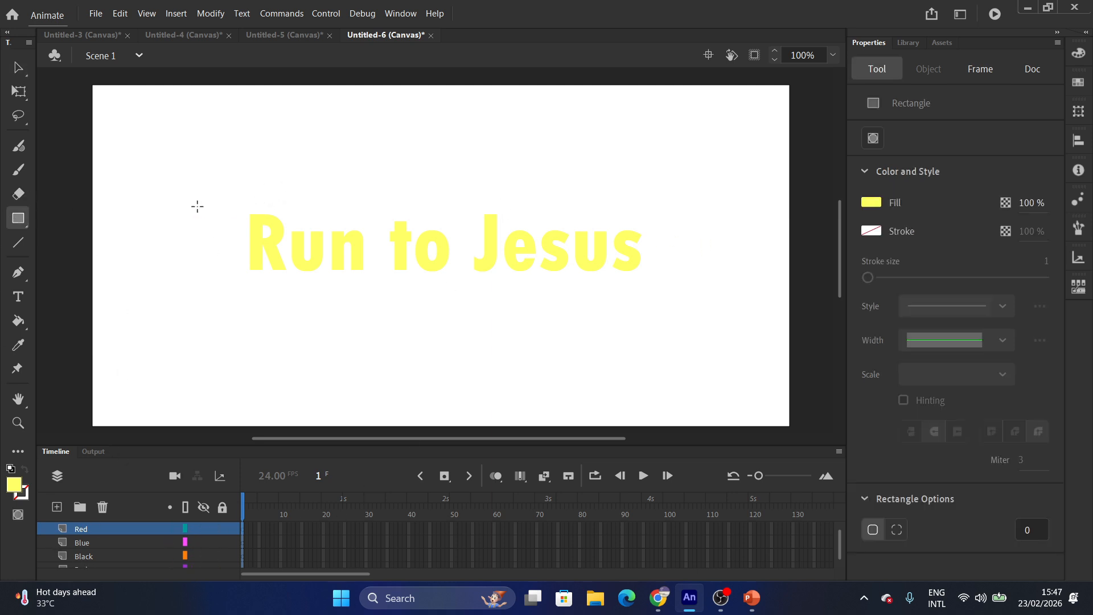
drag(226, 197, 672, 290)
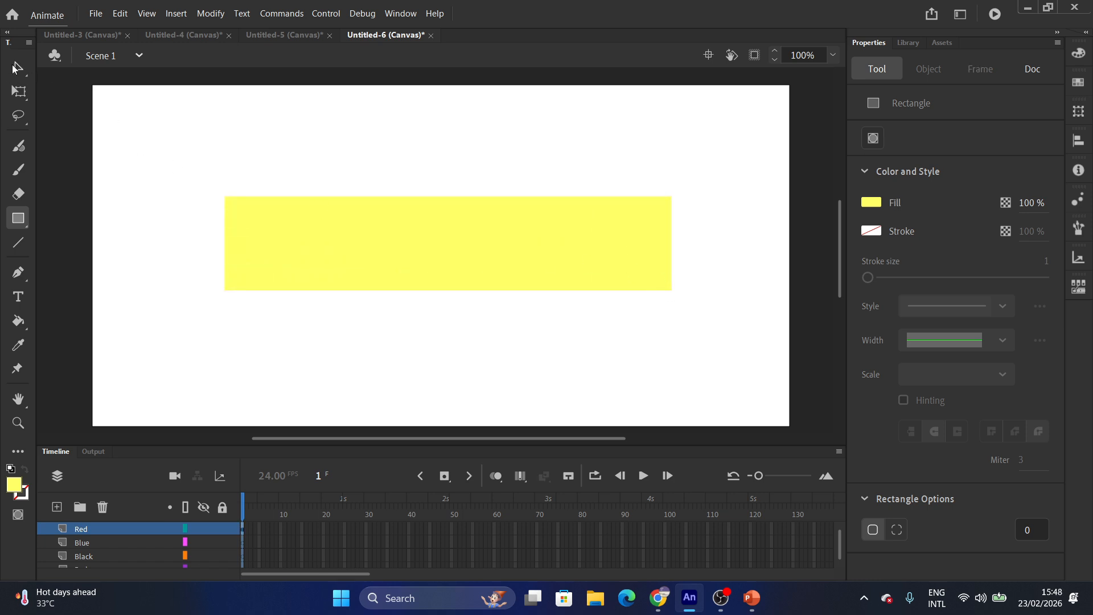
click(19, 67)
click(329, 264)
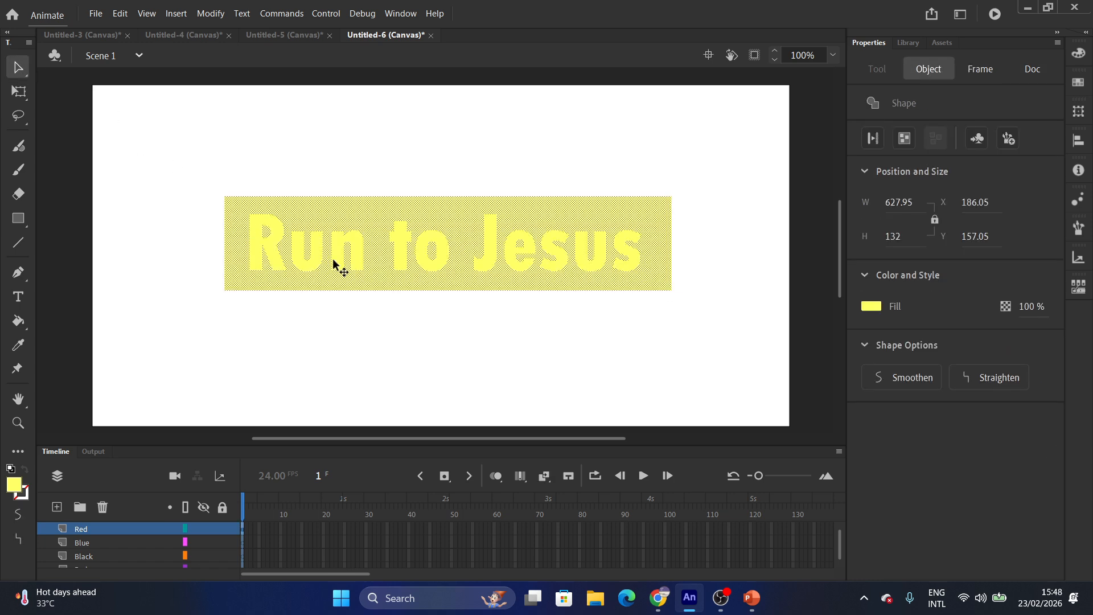
click(872, 307)
click(653, 405)
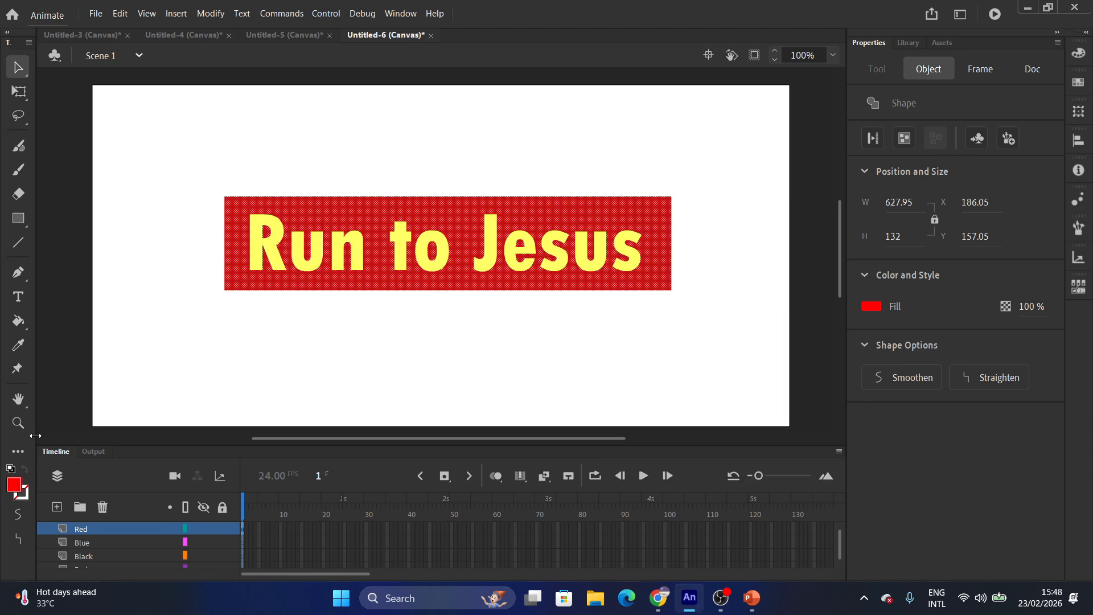
click(222, 529)
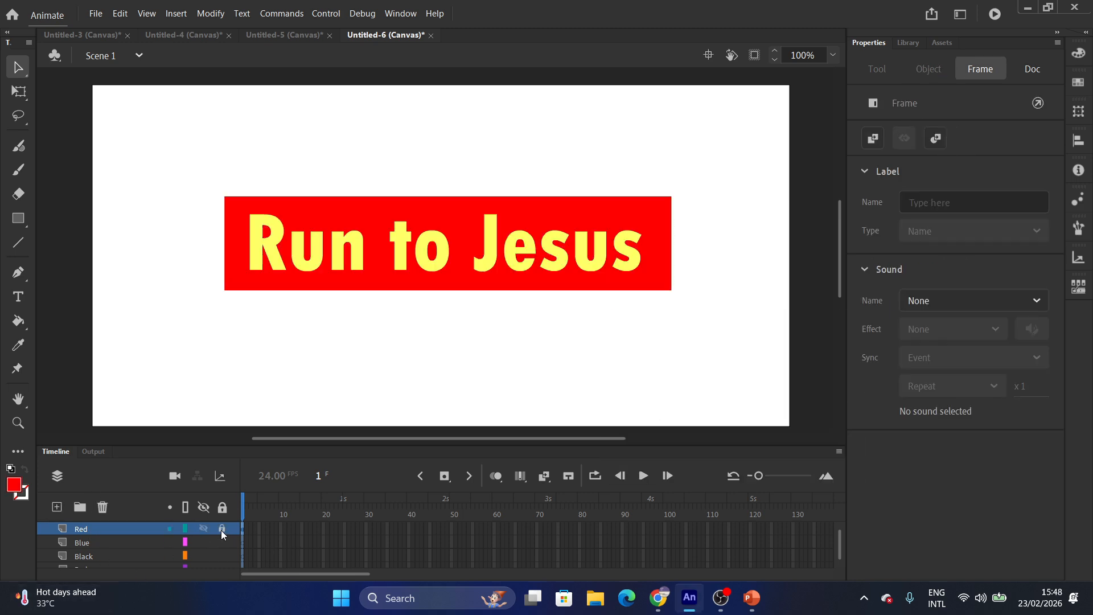
click(17, 222)
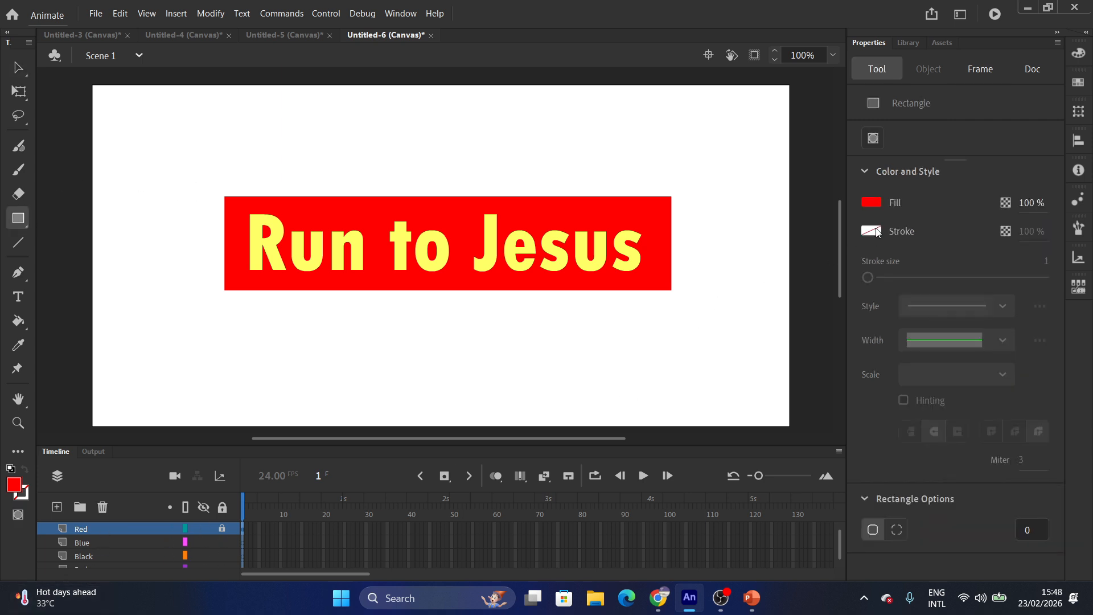
Set the rectangle fill to blue, unlock the Red layer, and draw a matching rectangle on the Blue layer.
click(869, 204)
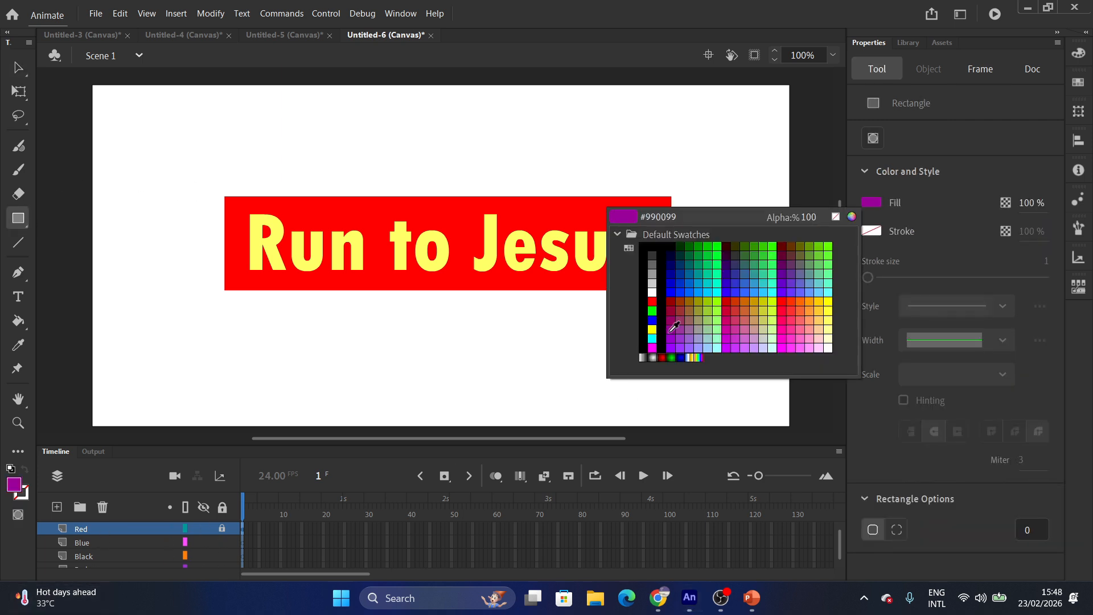
click(702, 287)
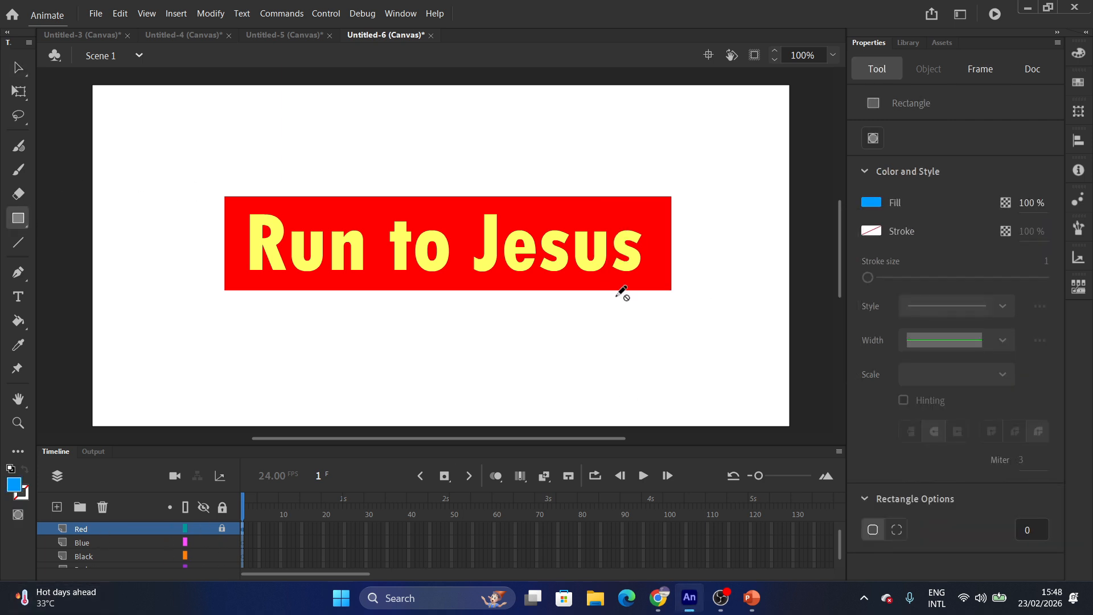
click(228, 199)
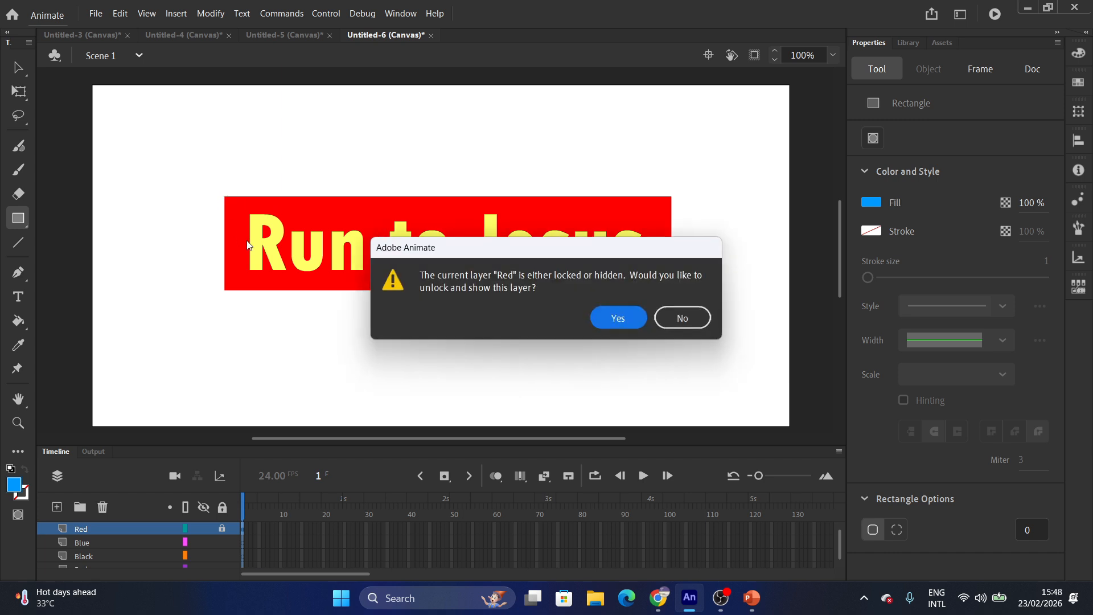
click(633, 312)
click(102, 543)
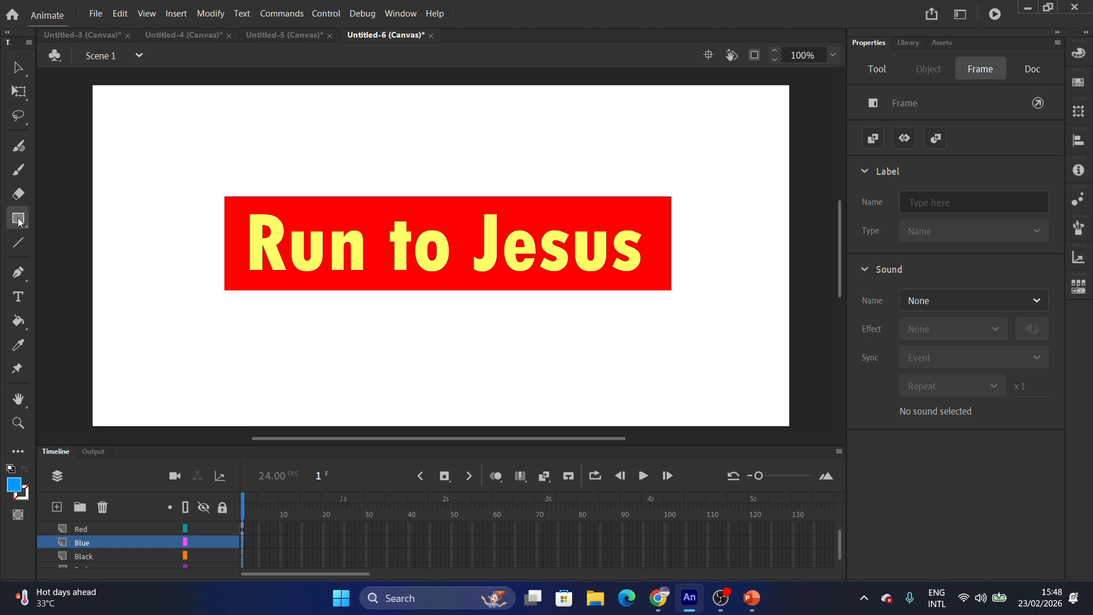
drag(224, 196, 671, 291)
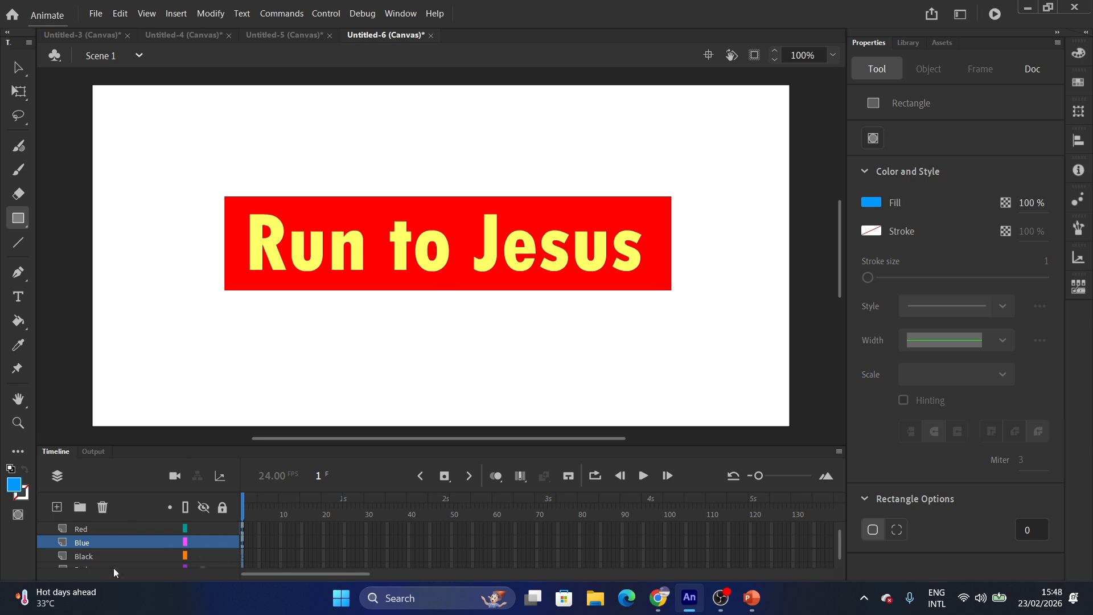
scroll(145, 531, up, 1)
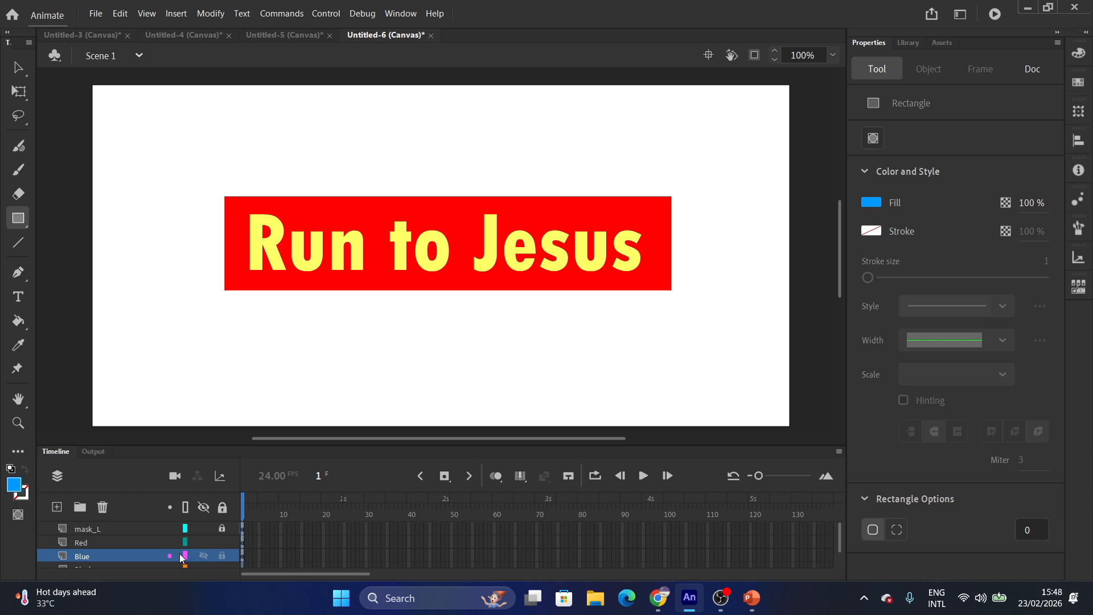
Lock the Red layer and draw a #999900 olive rectangle on the Blue layer.
click(220, 541)
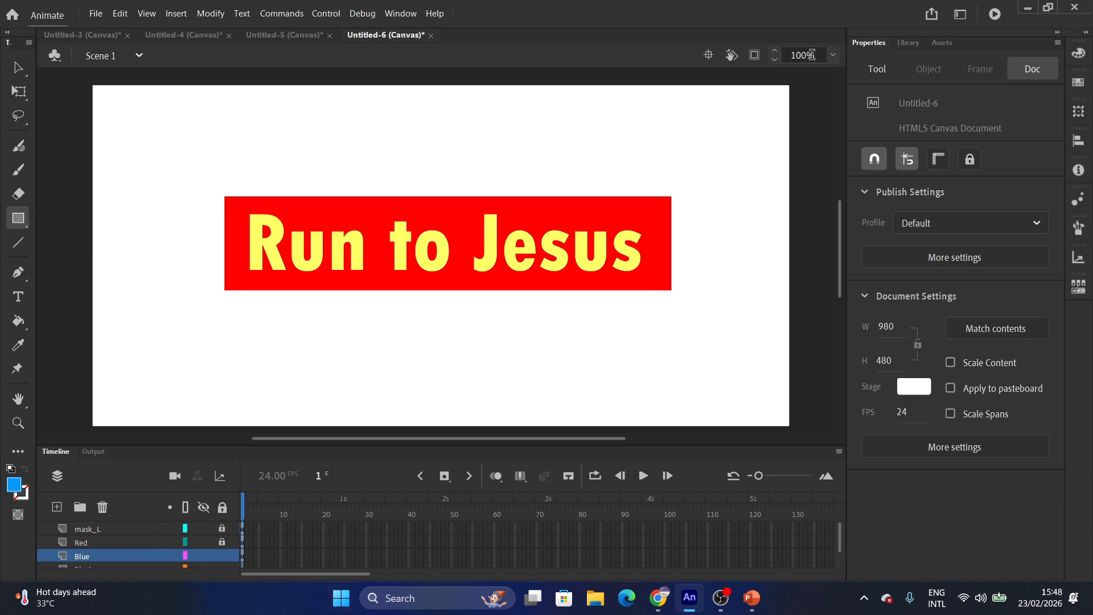
click(878, 68)
click(872, 205)
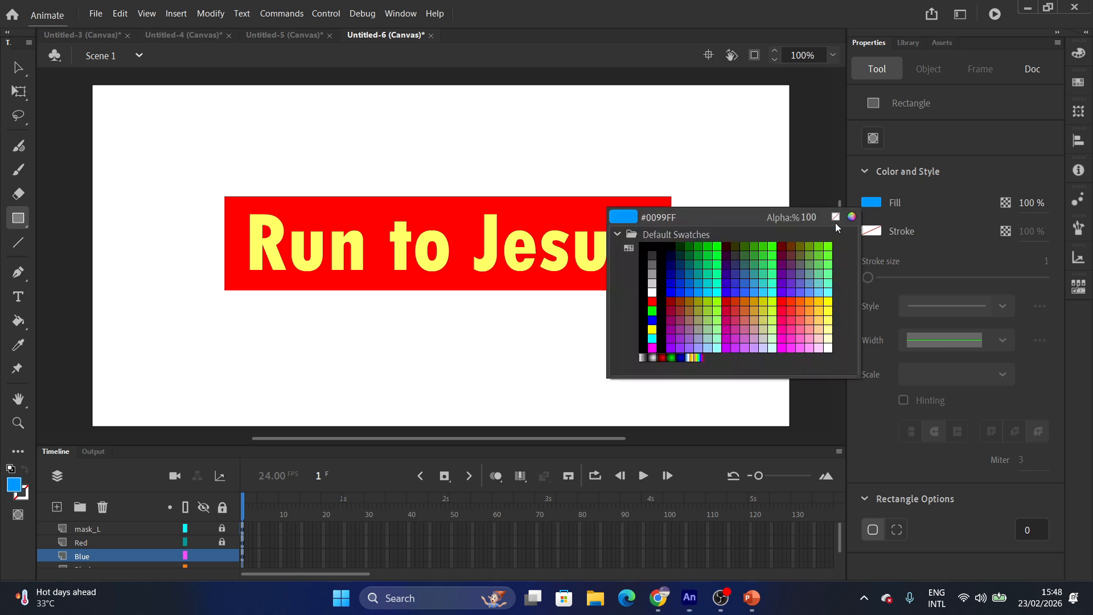
click(697, 295)
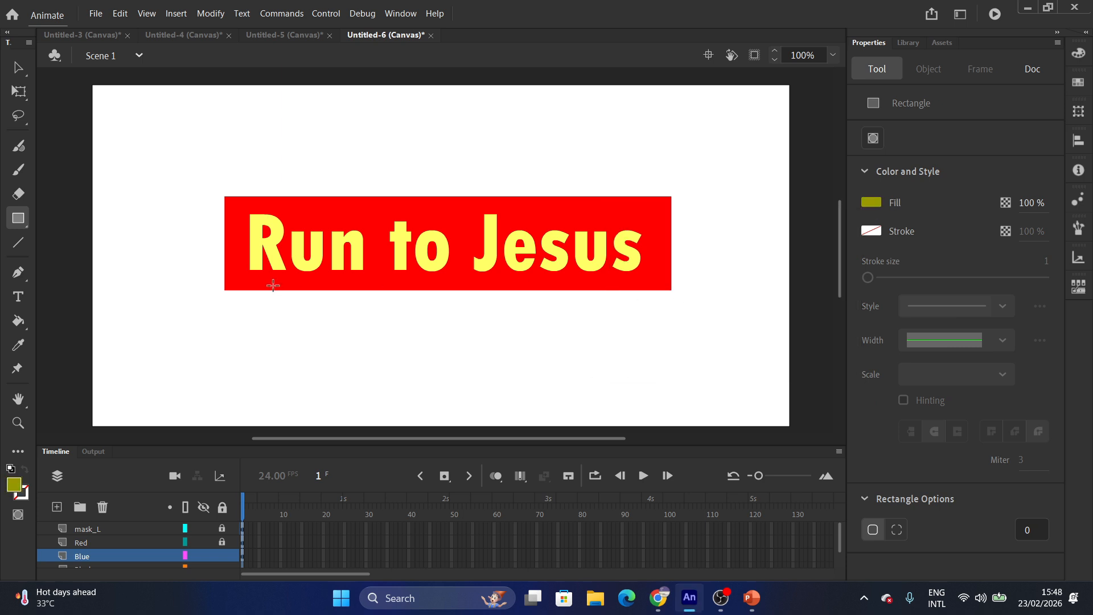
mouse_move(225, 197)
mouse_down()
mouse_move(256, 240)
mouse_move(434, 298)
mouse_move(672, 291)
mouse_up()
click(874, 203)
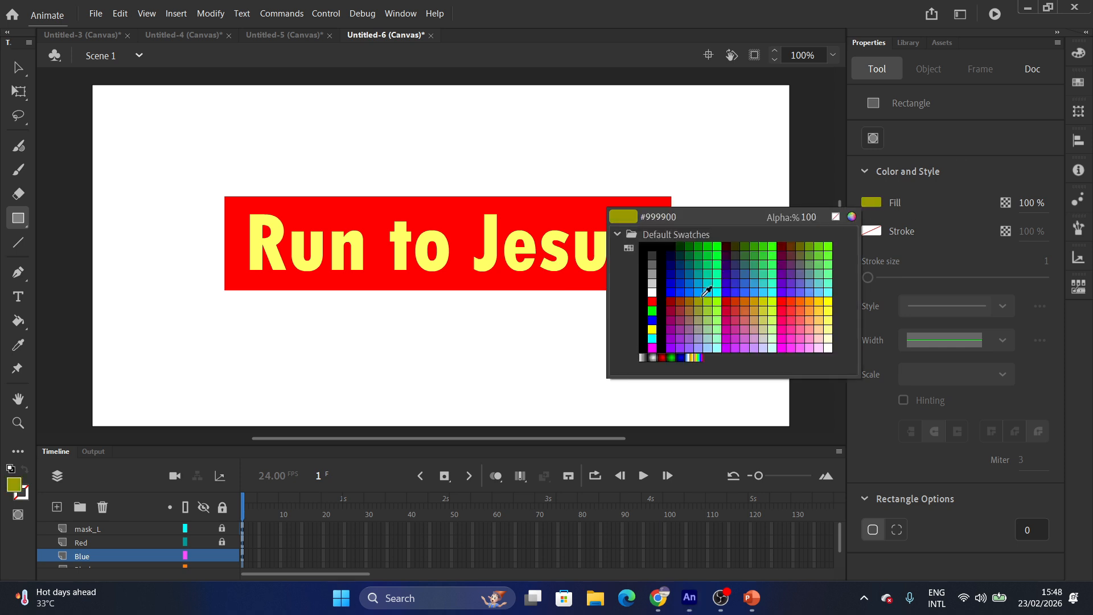
key(ctrl+z)
key(ctrl+z)
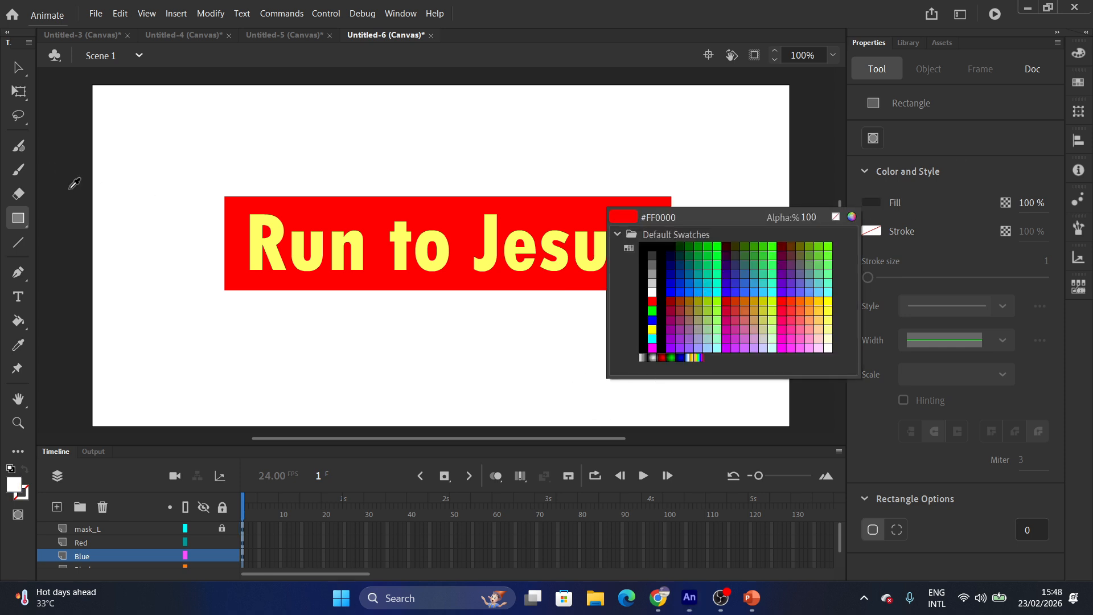
key(ctrl+y)
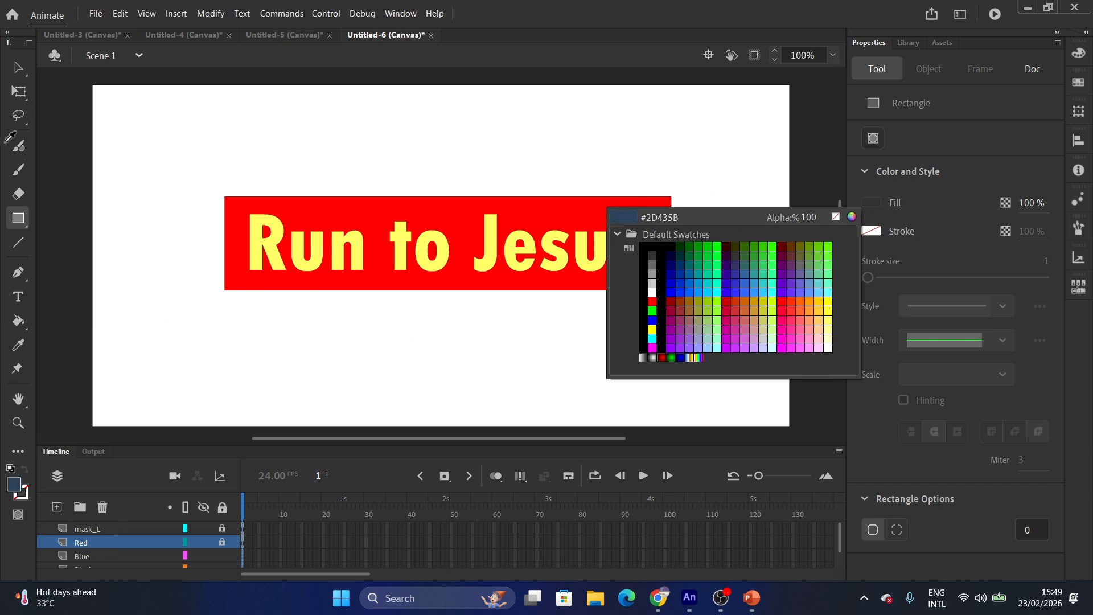
Unlock the Red layer and make the Blue layer active.
click(19, 58)
click(273, 279)
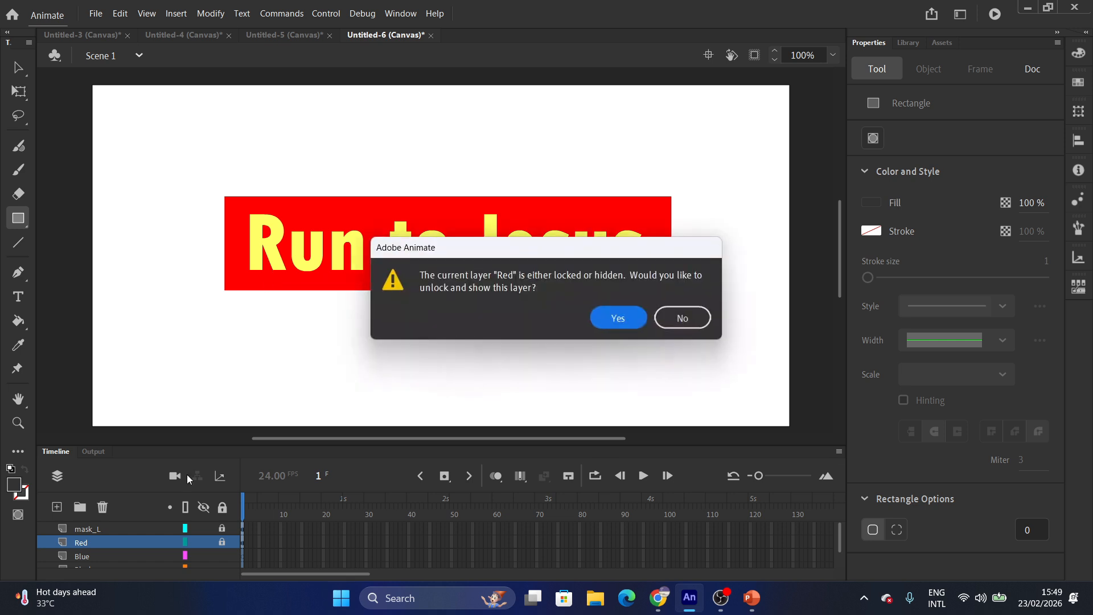
click(670, 323)
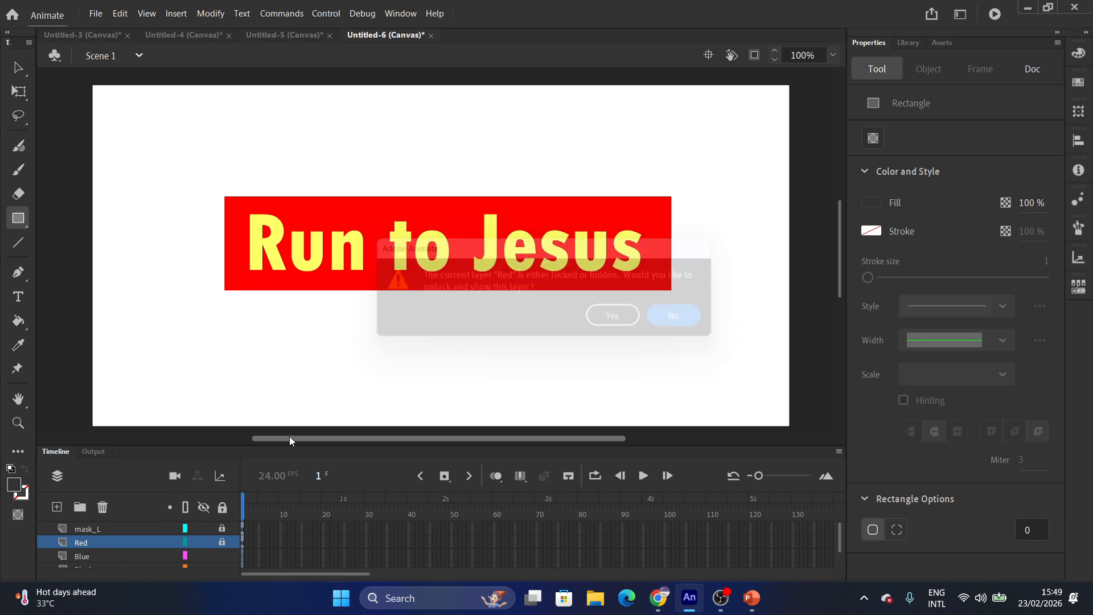
click(223, 544)
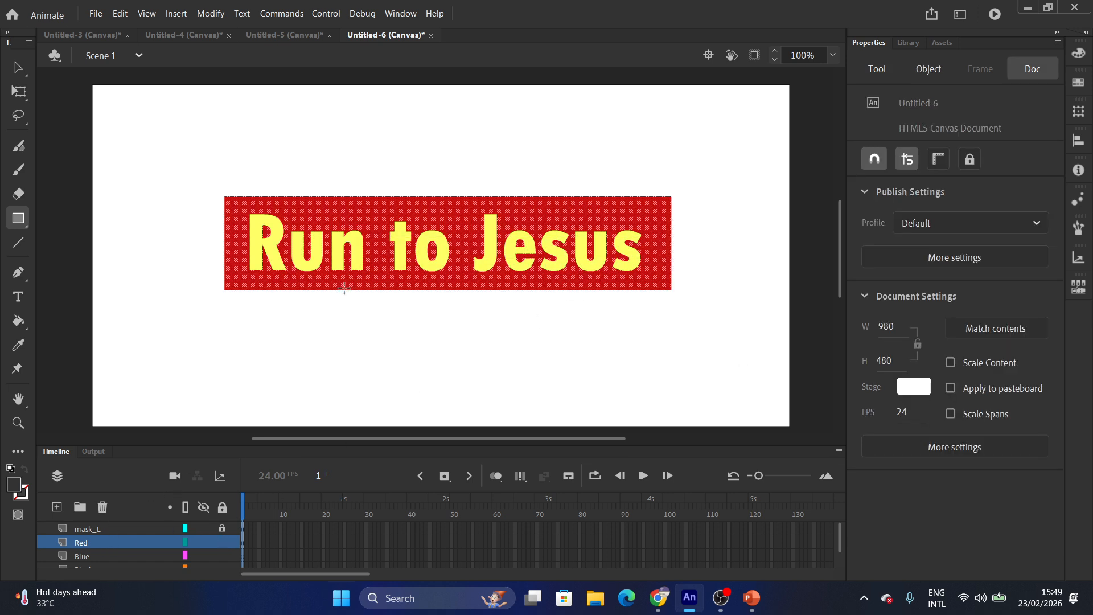
click(82, 556)
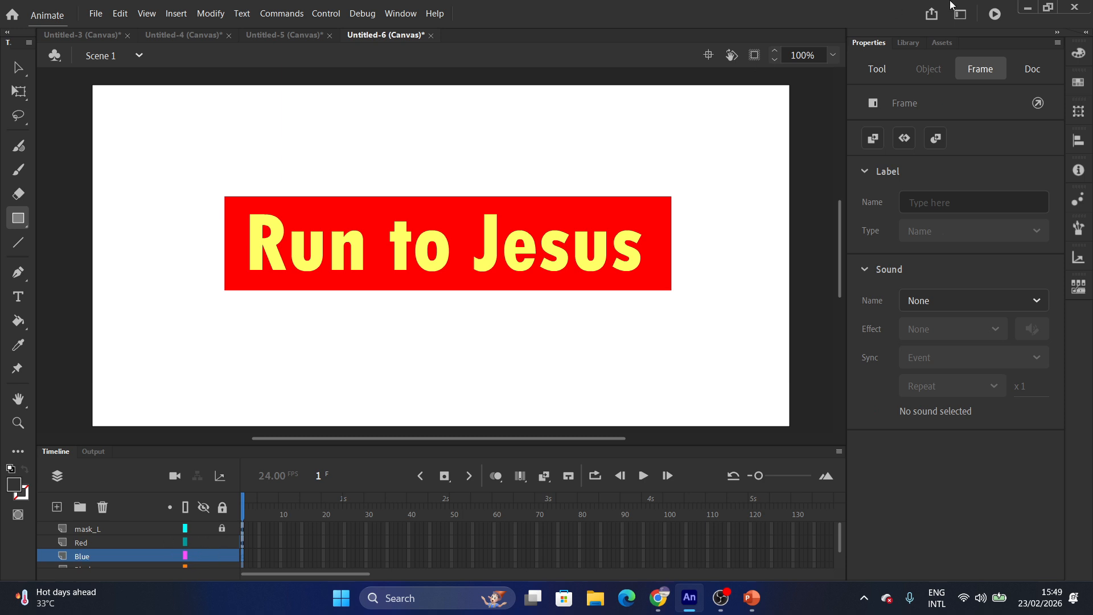
Set the fill to blue, unlock mask_L, draw a blue rectangle over the text, and hide Red.
click(875, 69)
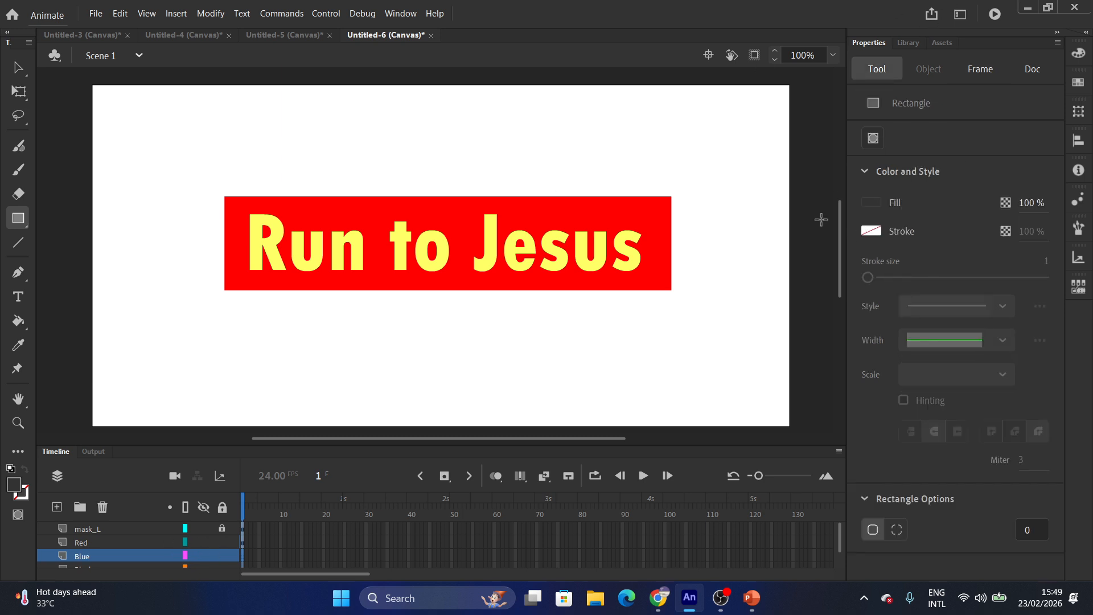
click(871, 203)
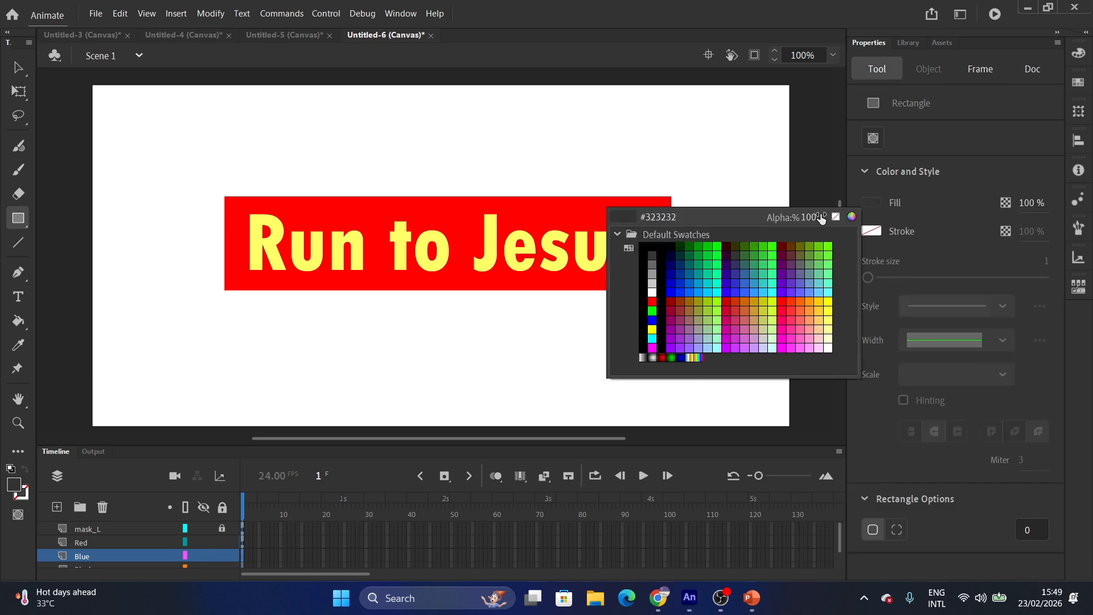
click(653, 297)
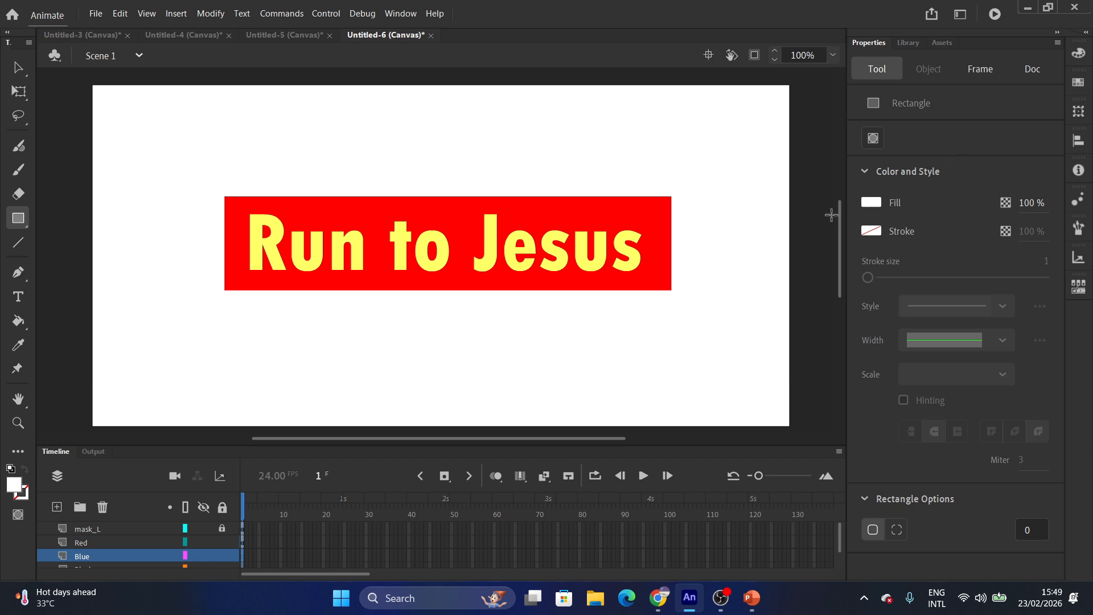
click(869, 203)
click(655, 299)
click(871, 203)
click(684, 287)
click(221, 527)
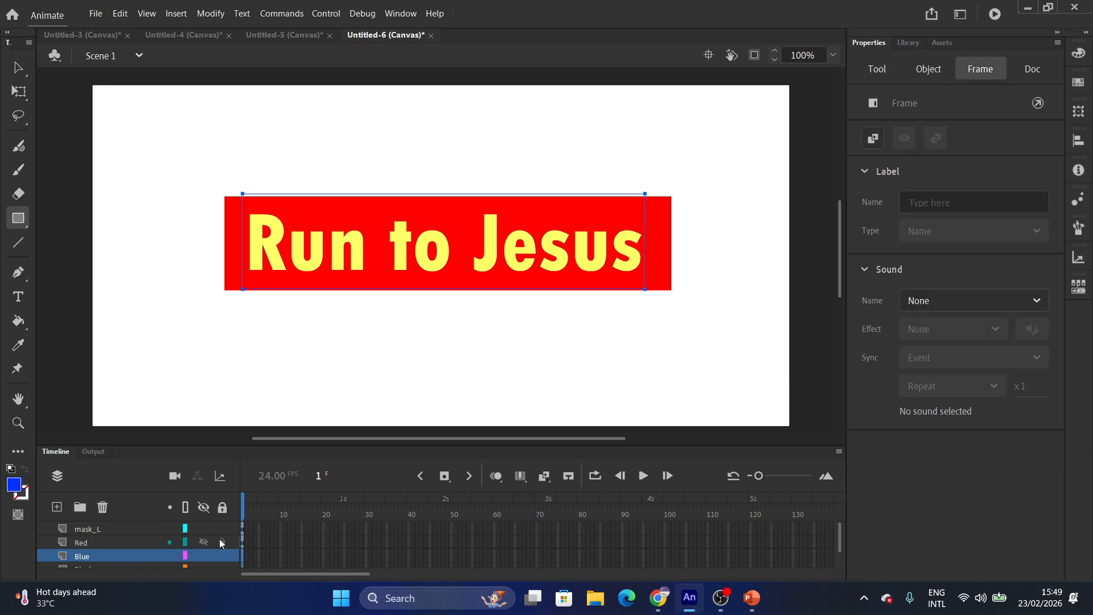
click(94, 555)
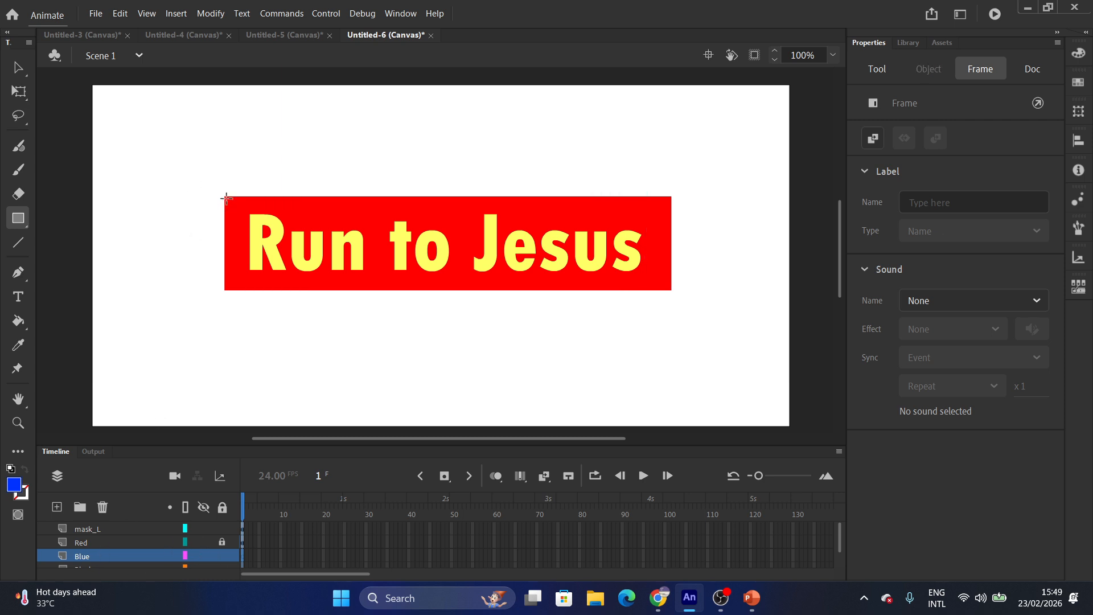
drag(624, 290, 673, 292)
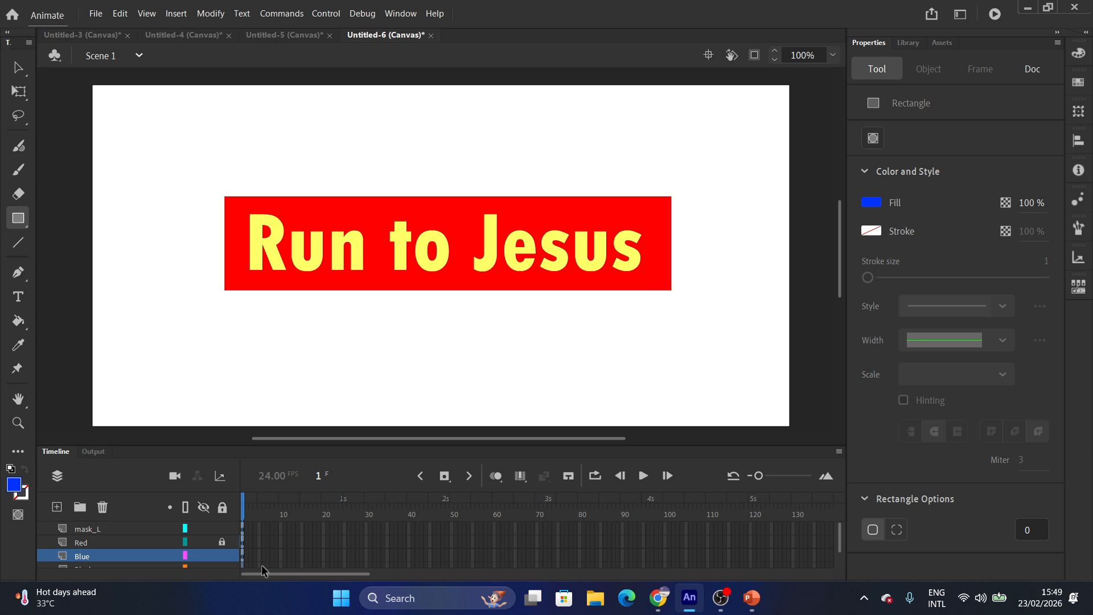
click(204, 541)
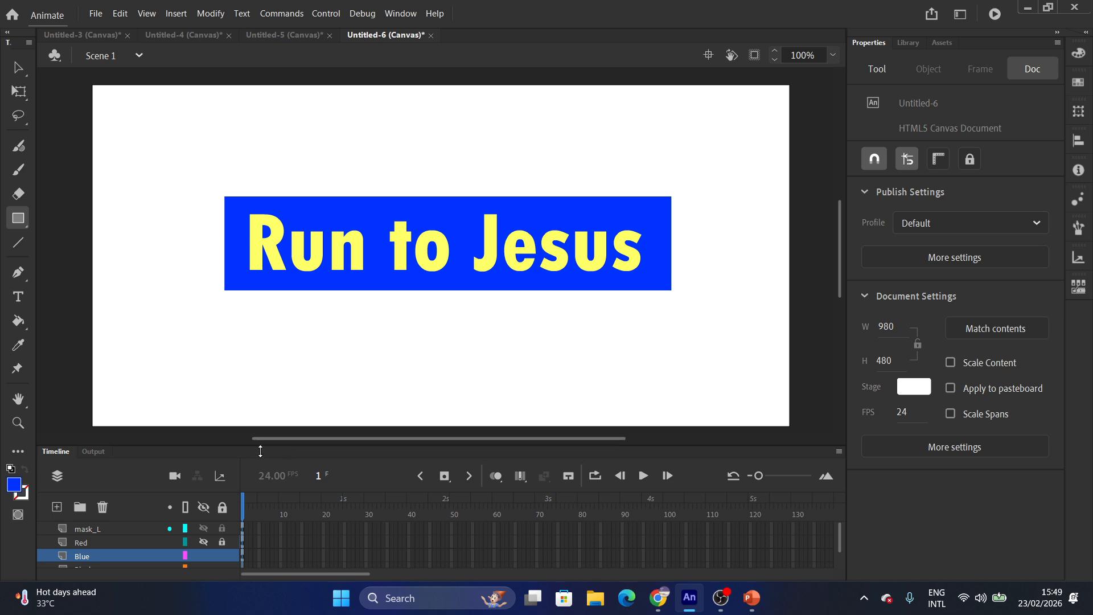
Enlarge the timeline to show all layers and rename the bottom Red layer to Yellow.
drag(226, 446, 235, 390)
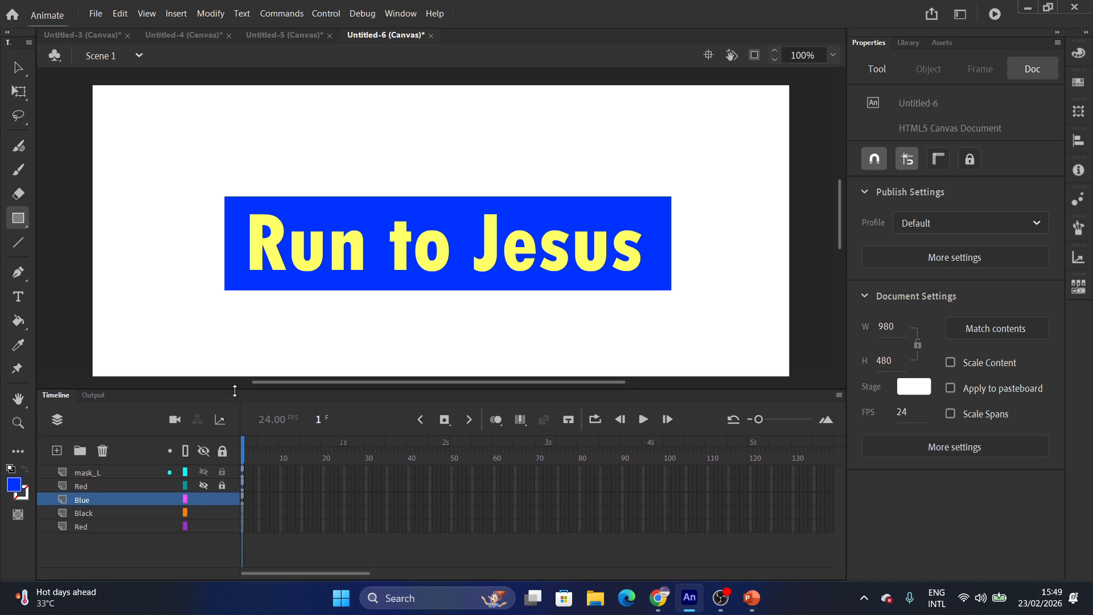
click(79, 514)
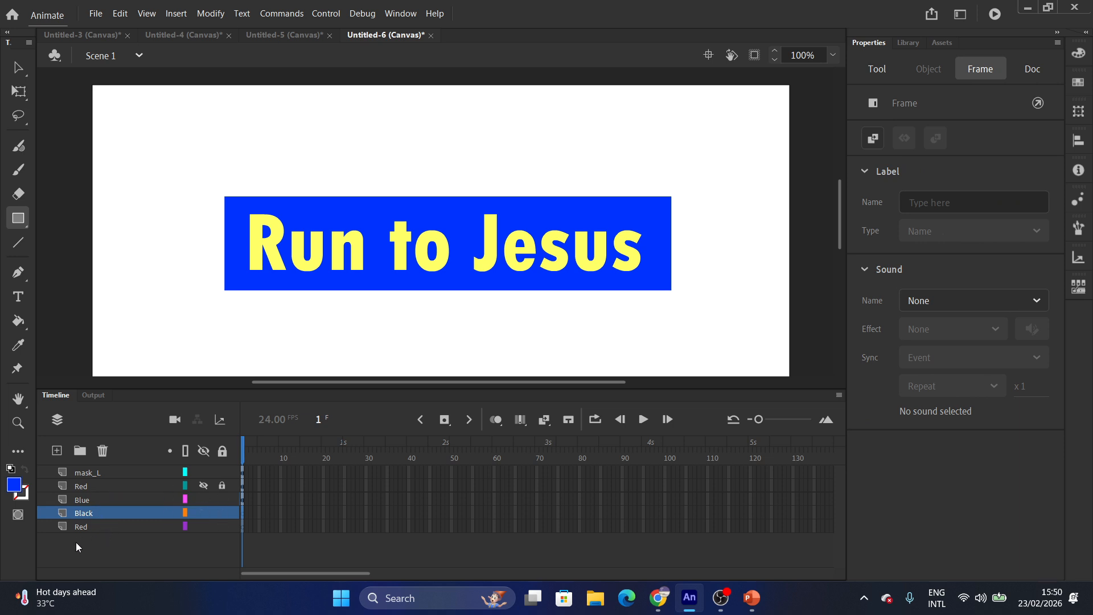
double_click(81, 528)
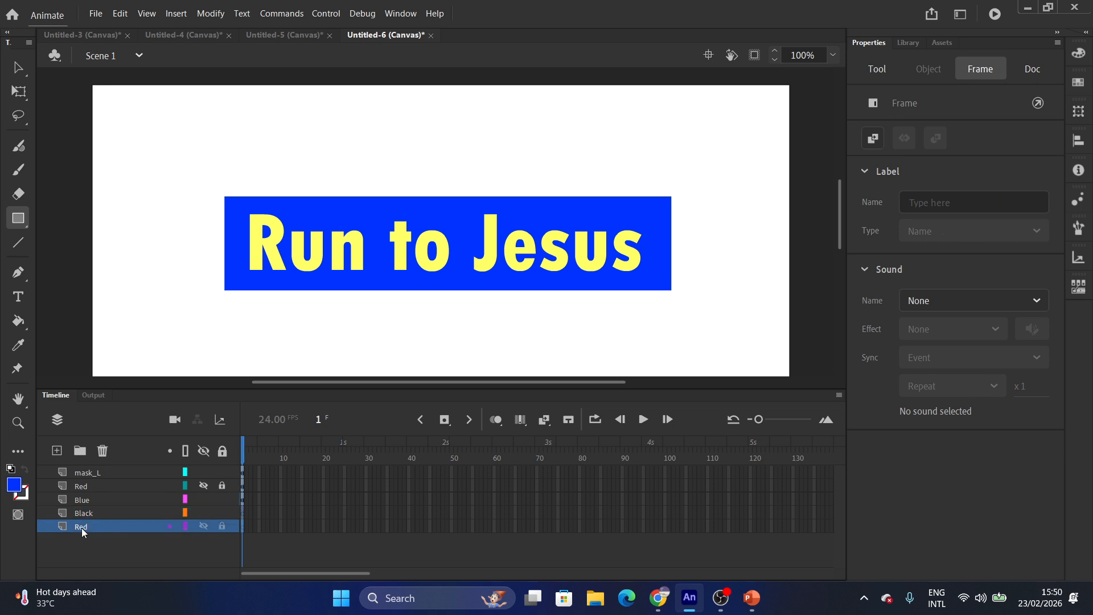
click(88, 487)
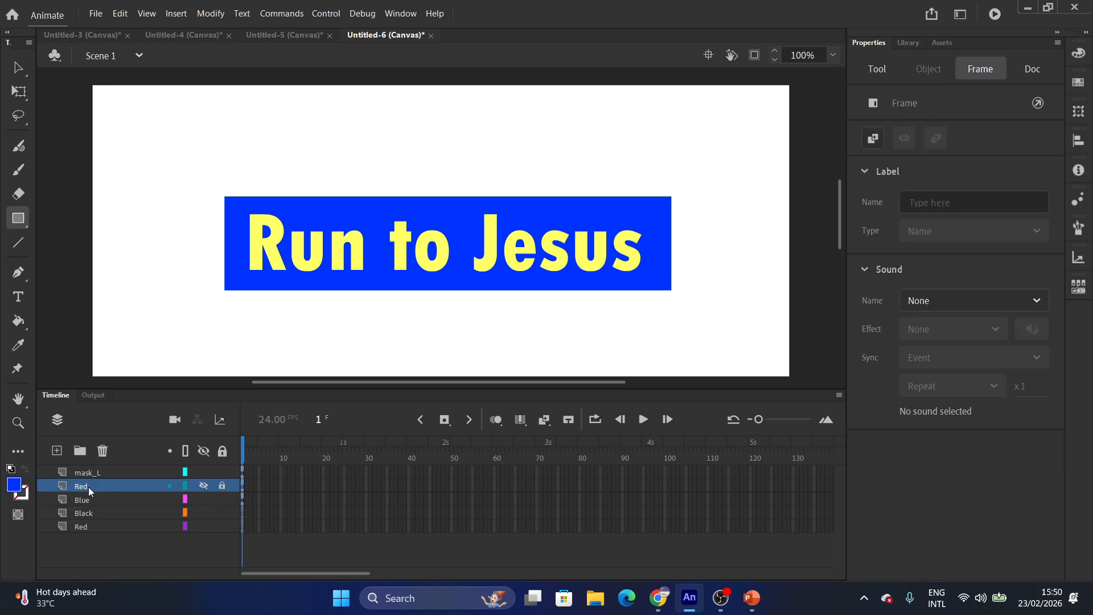
click(84, 527)
double_click(84, 527)
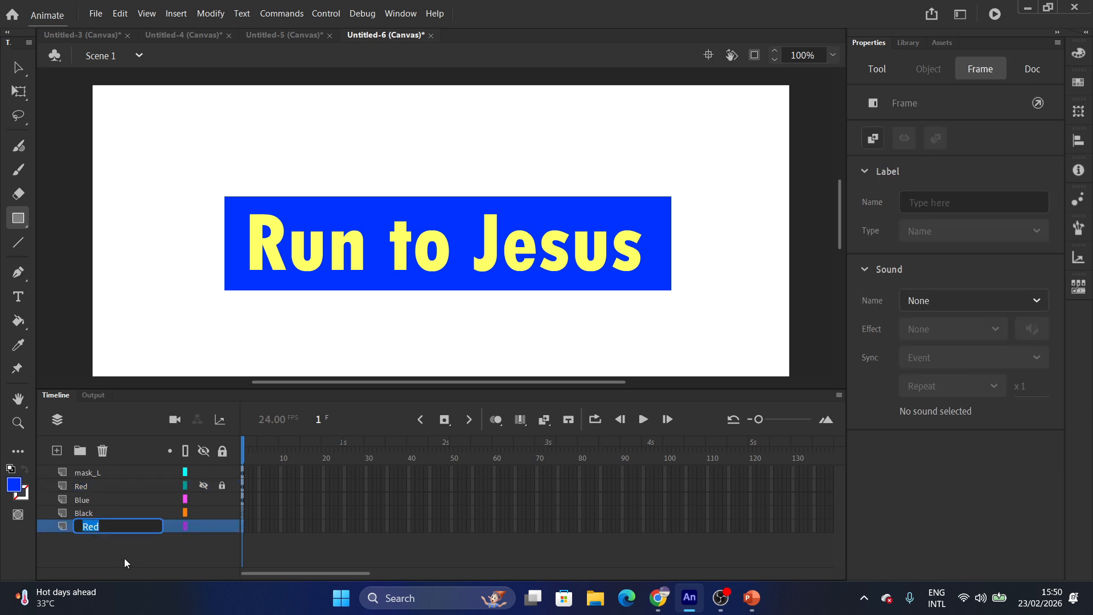
text(Yellow)
click(120, 575)
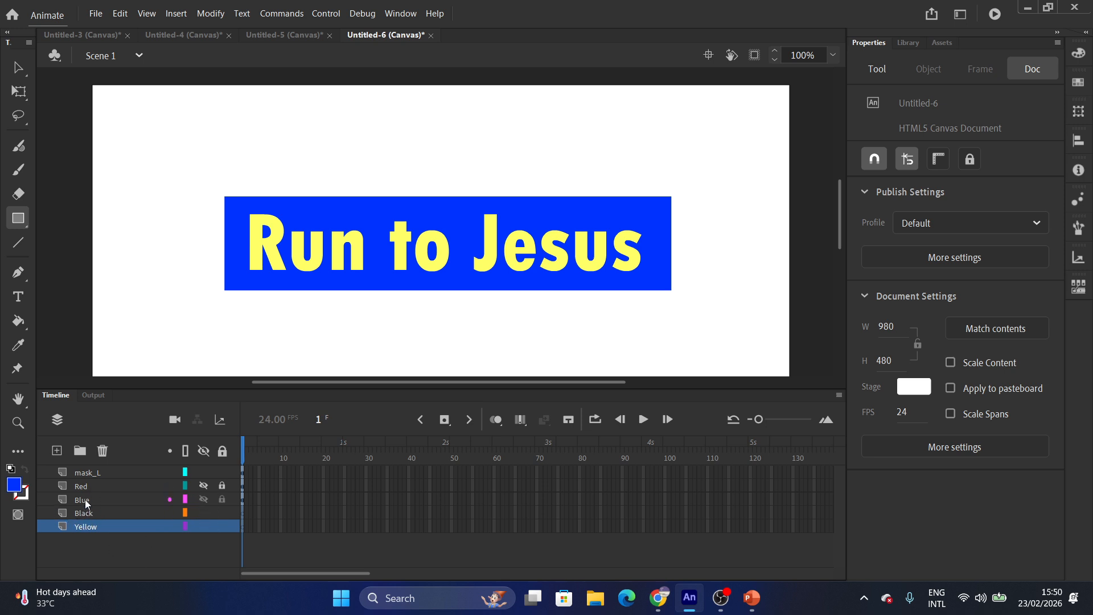
click(91, 514)
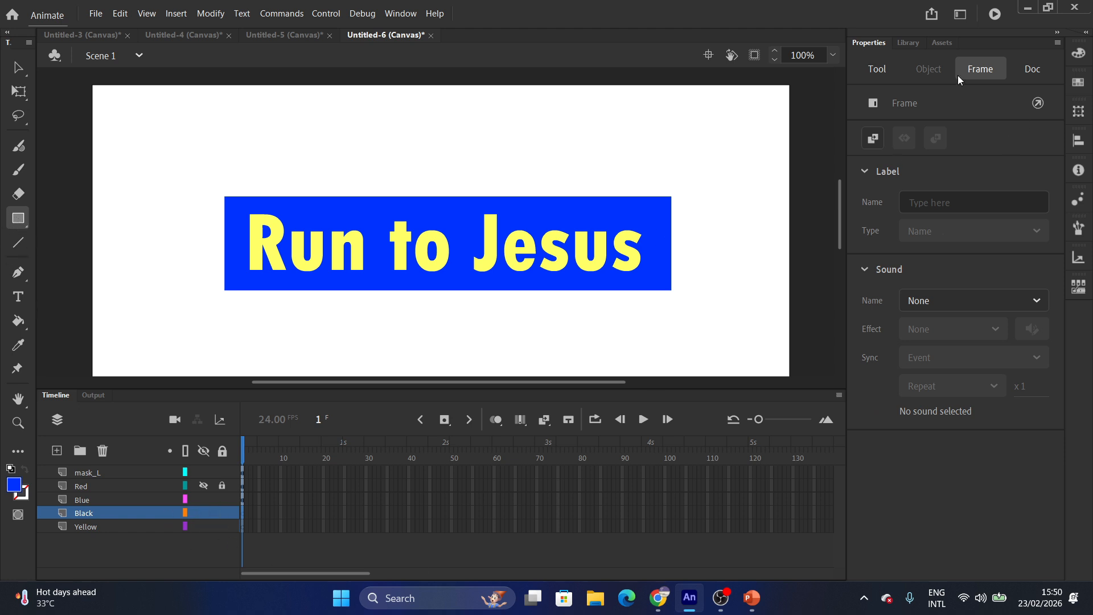
Set the fill to black, hide Blue, and draw a black rectangle behind the text on the Black layer.
click(877, 69)
click(871, 202)
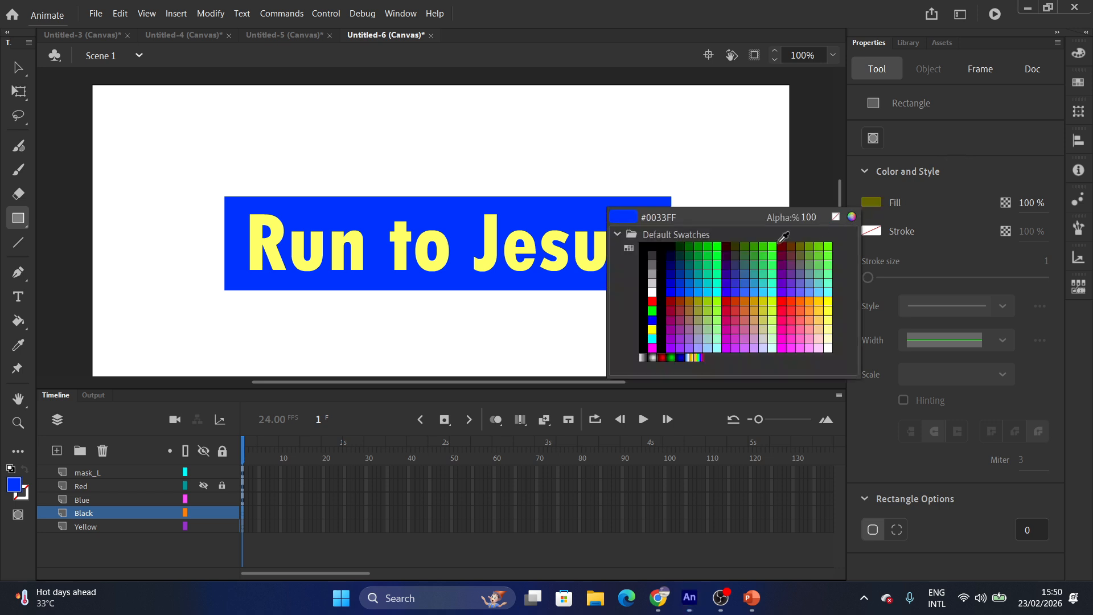
click(671, 246)
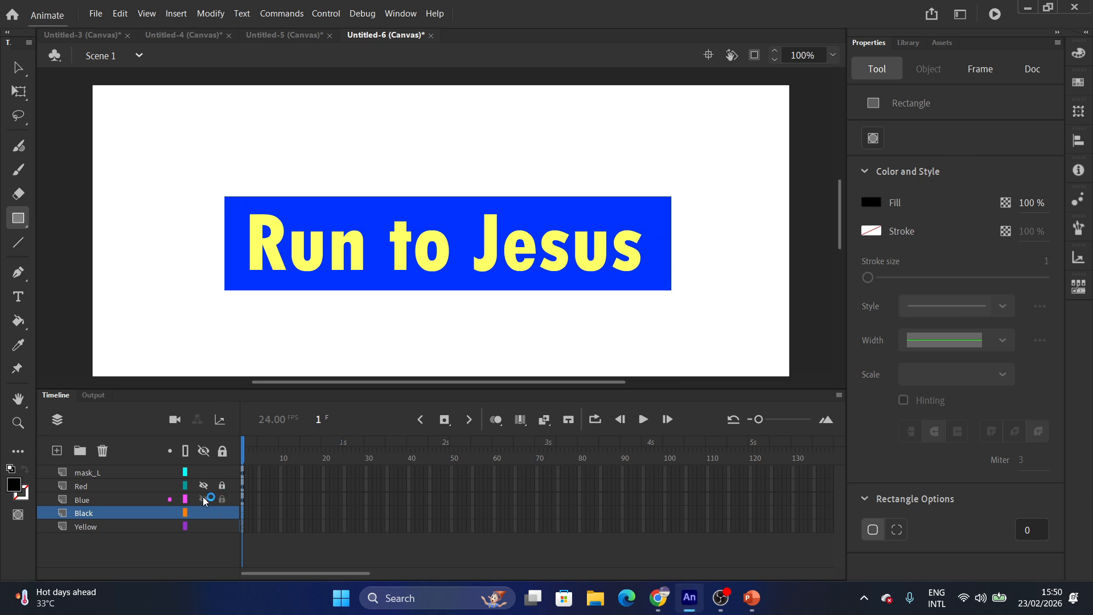
click(203, 500)
drag(230, 204, 660, 293)
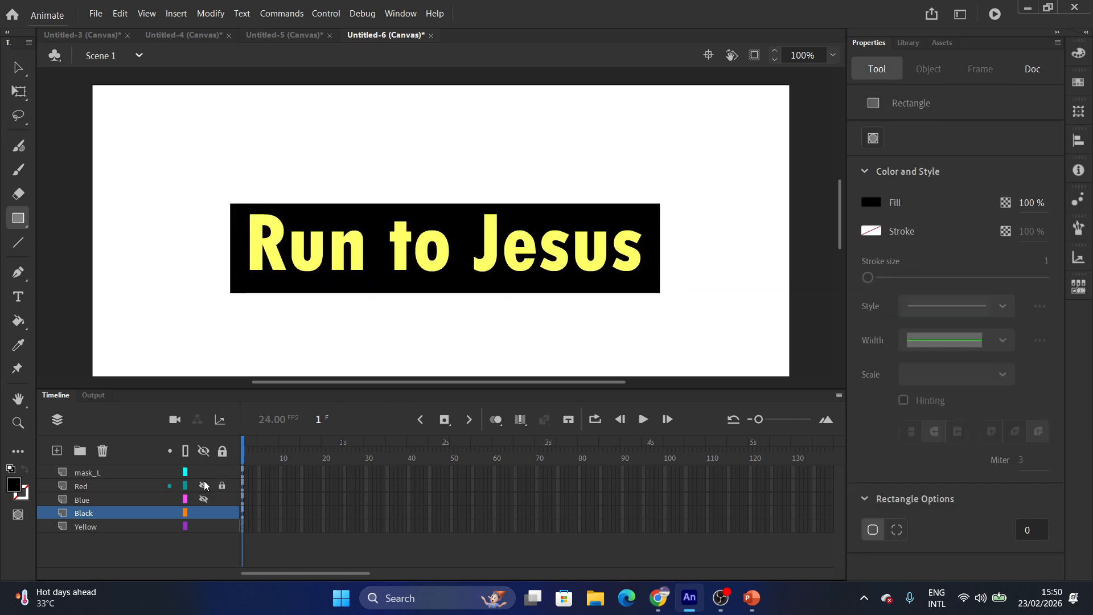
Toggle Red, Blue and Black visibility to compare, leaving Blue and Black hidden and Red shown.
click(204, 514)
click(203, 501)
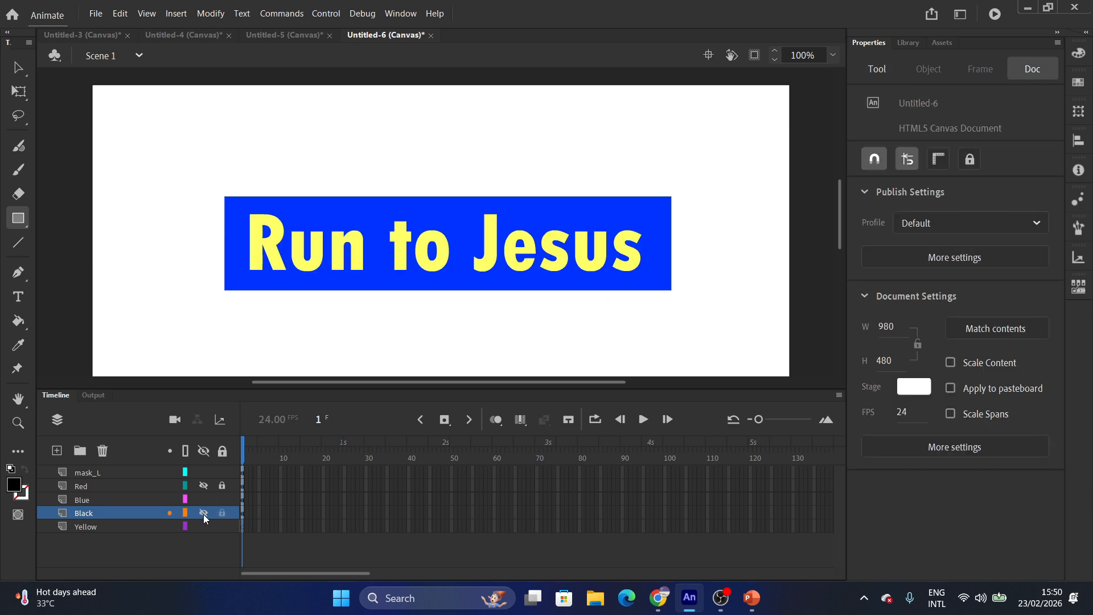
click(203, 500)
click(204, 486)
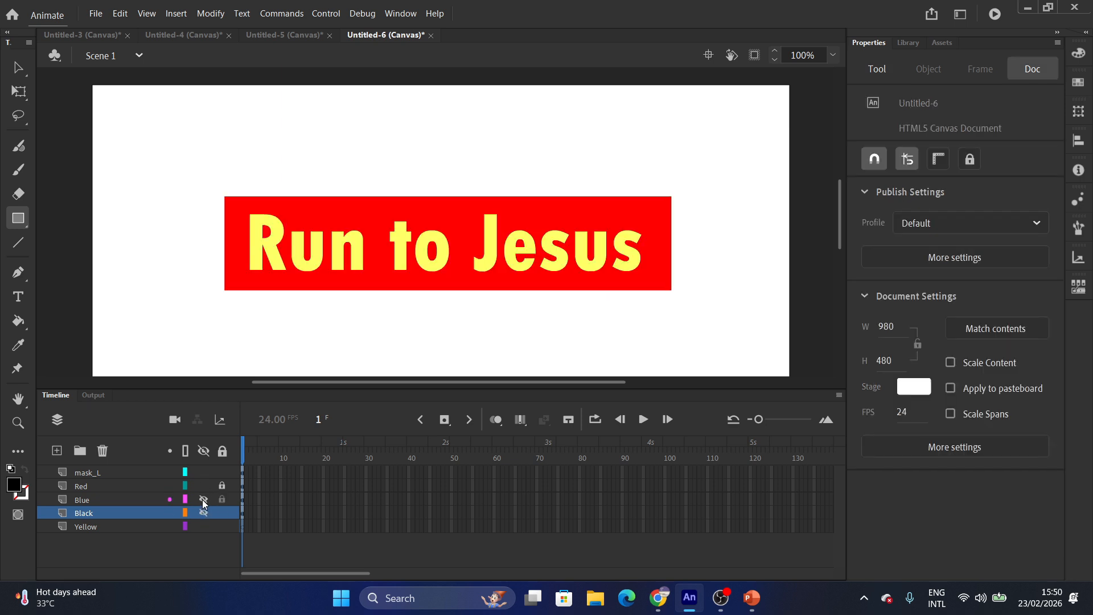
click(203, 513)
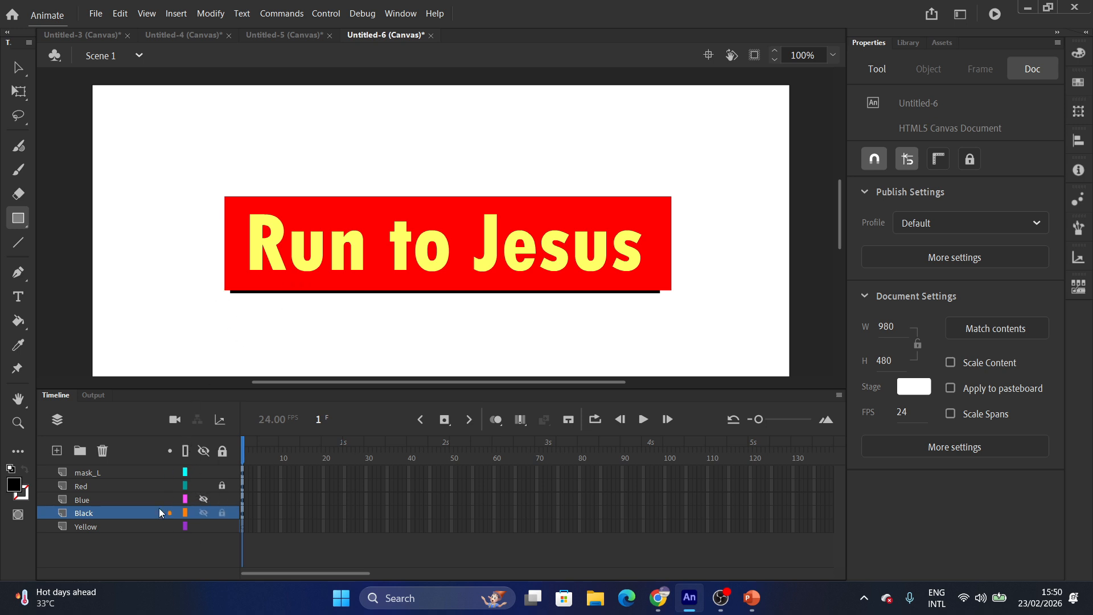
click(203, 513)
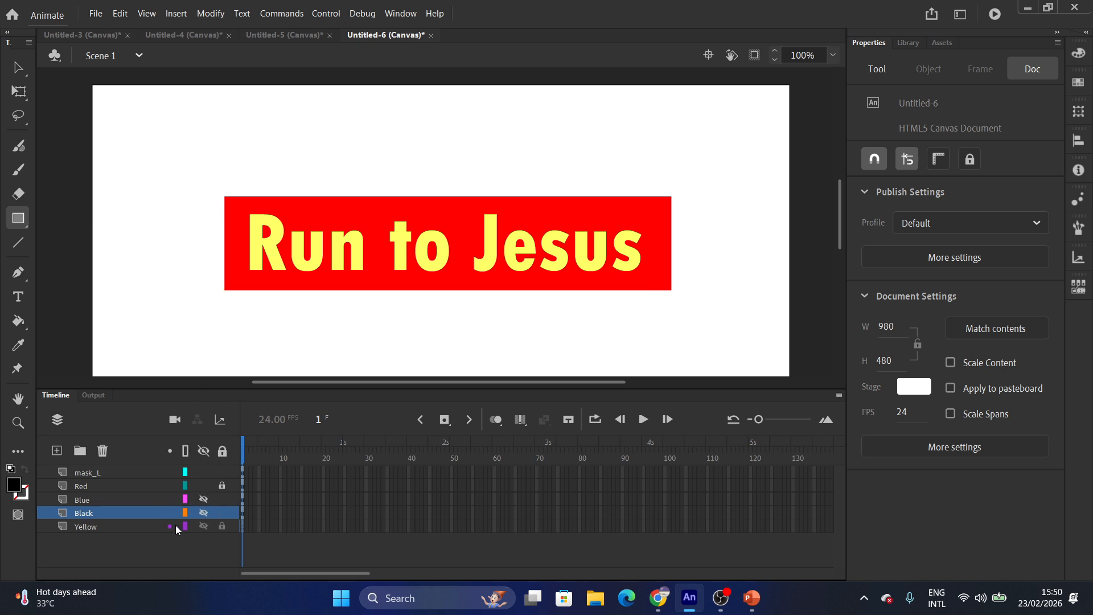
click(90, 525)
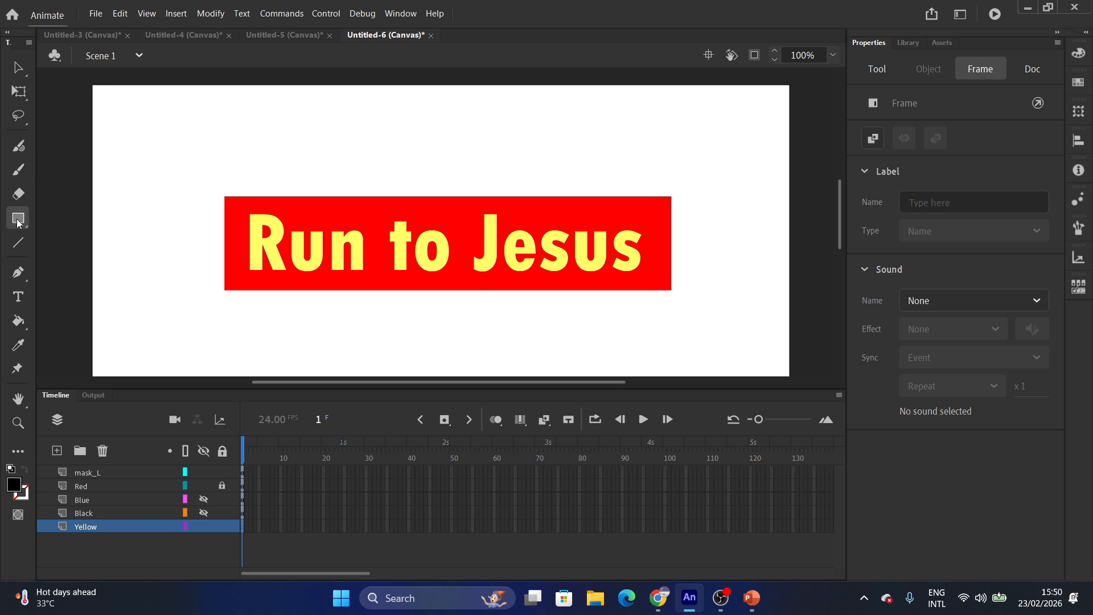
Draw a pale yellow rectangle over the banner area on the Yellow layer, then hide Red.
click(876, 69)
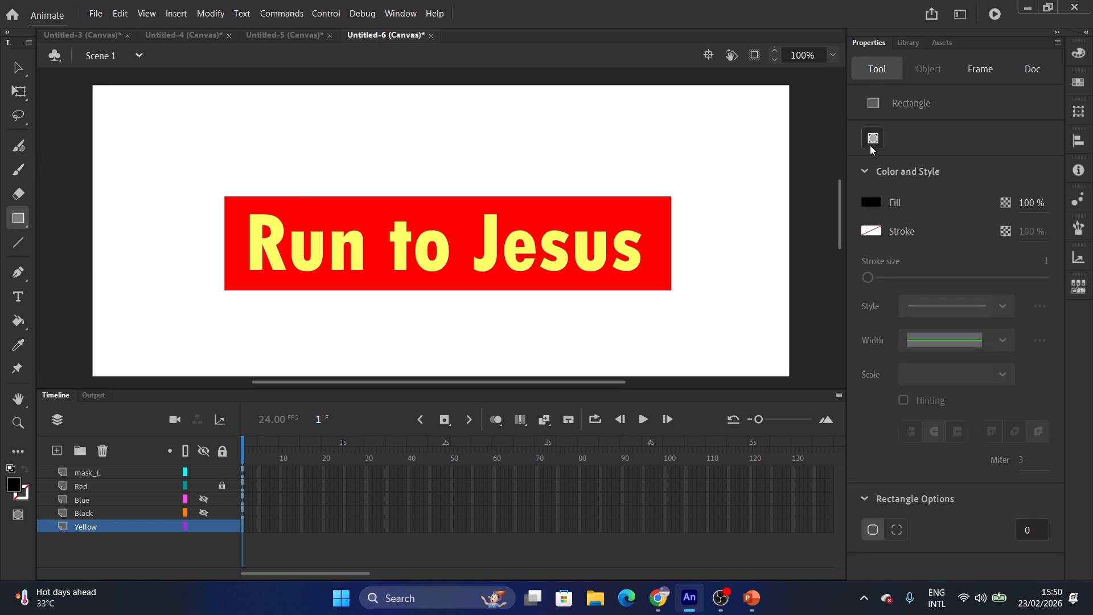
click(871, 203)
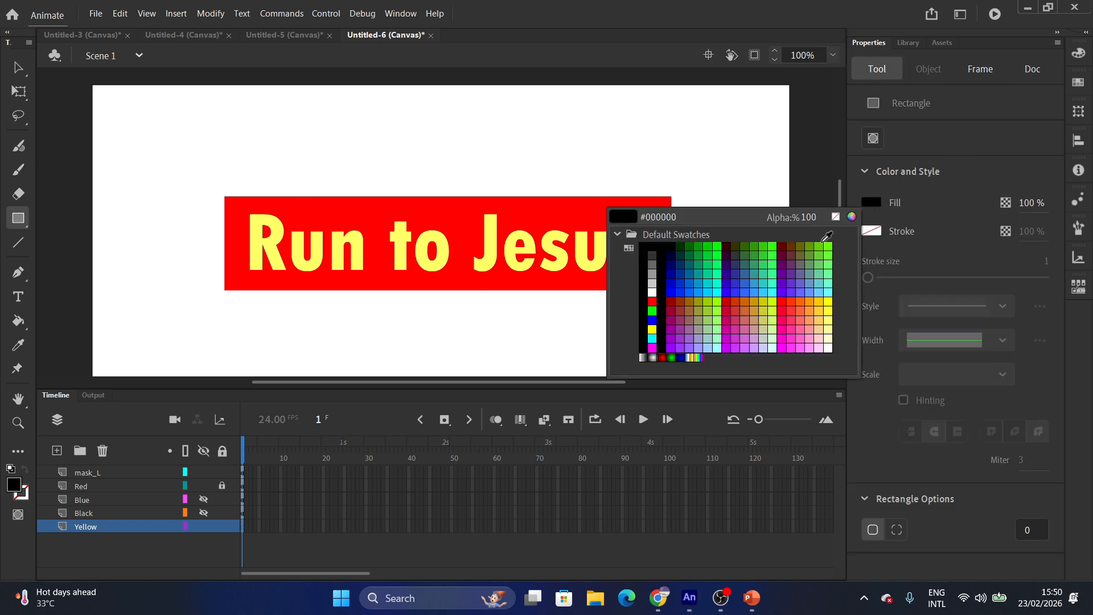
click(828, 321)
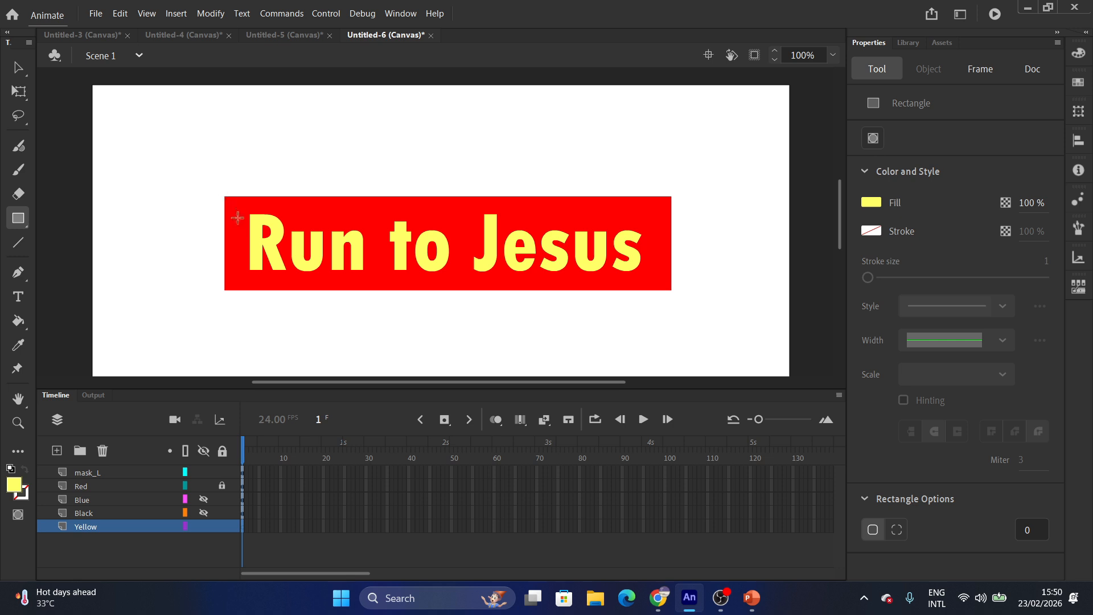
drag(223, 194, 676, 294)
click(203, 486)
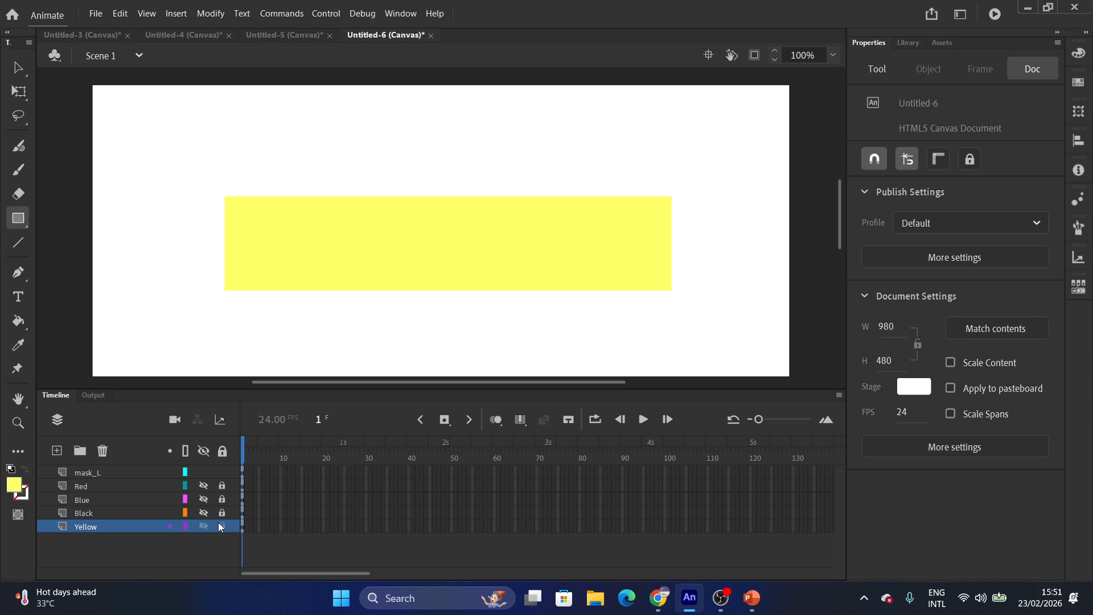
Hide the Yellow layer and show the Black, Blue, Red and mask_L layers.
click(203, 525)
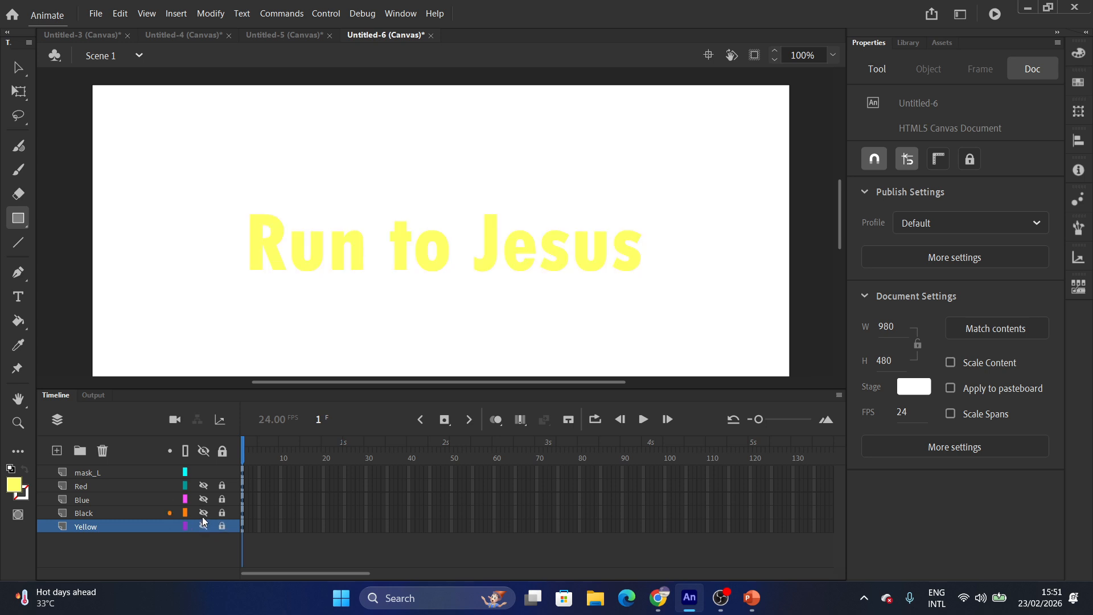
click(203, 514)
click(203, 500)
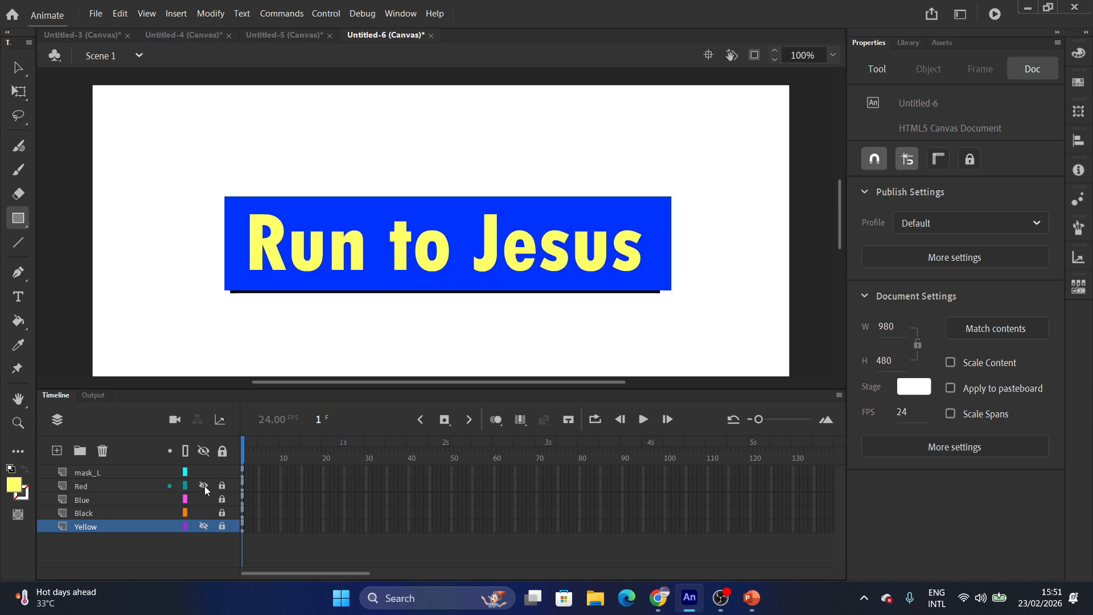
click(203, 486)
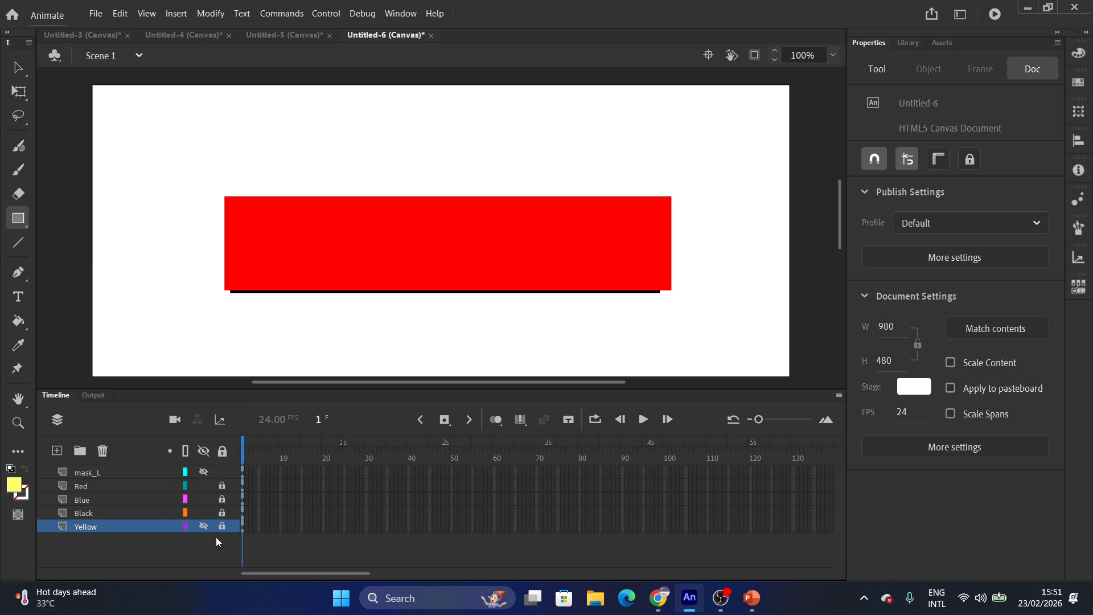
click(199, 471)
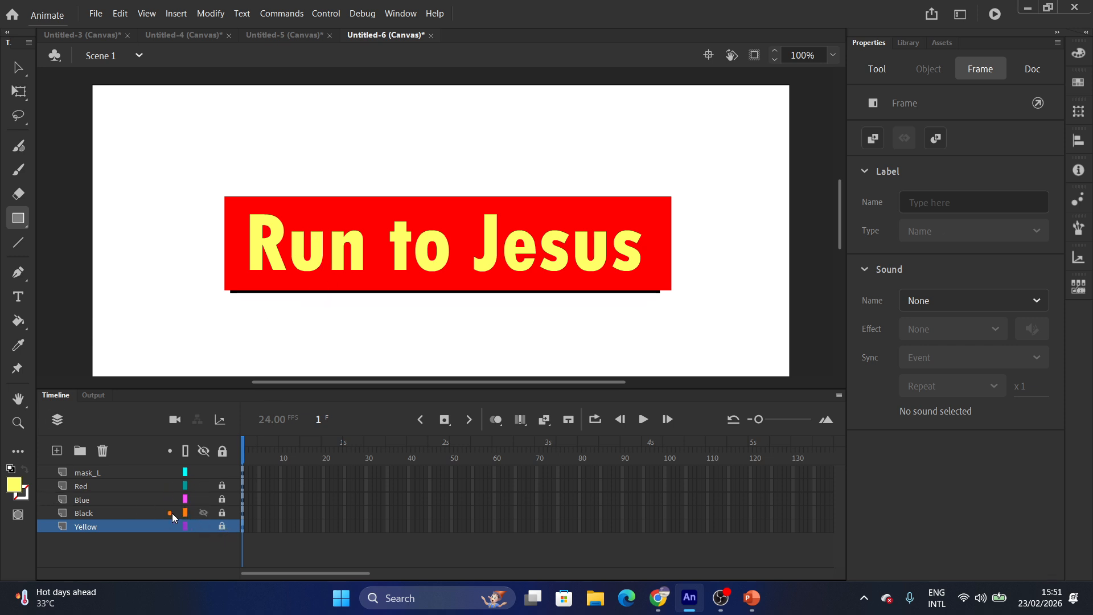
Move the Black layer below Yellow in the Timeline layer stack.
drag(83, 516, 86, 537)
click(85, 474)
right_click(86, 477)
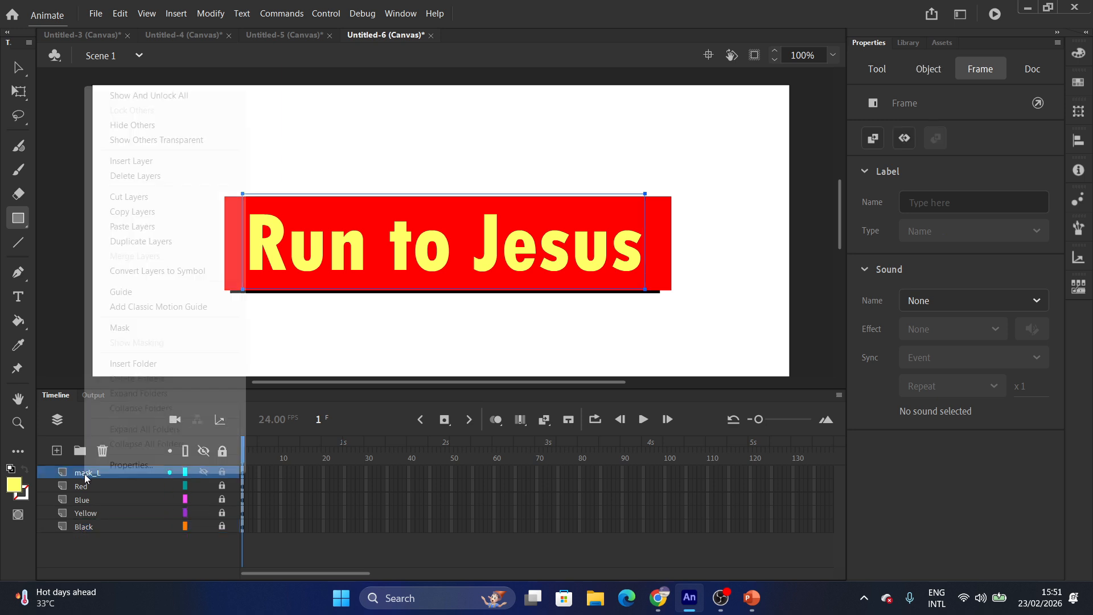
click(94, 525)
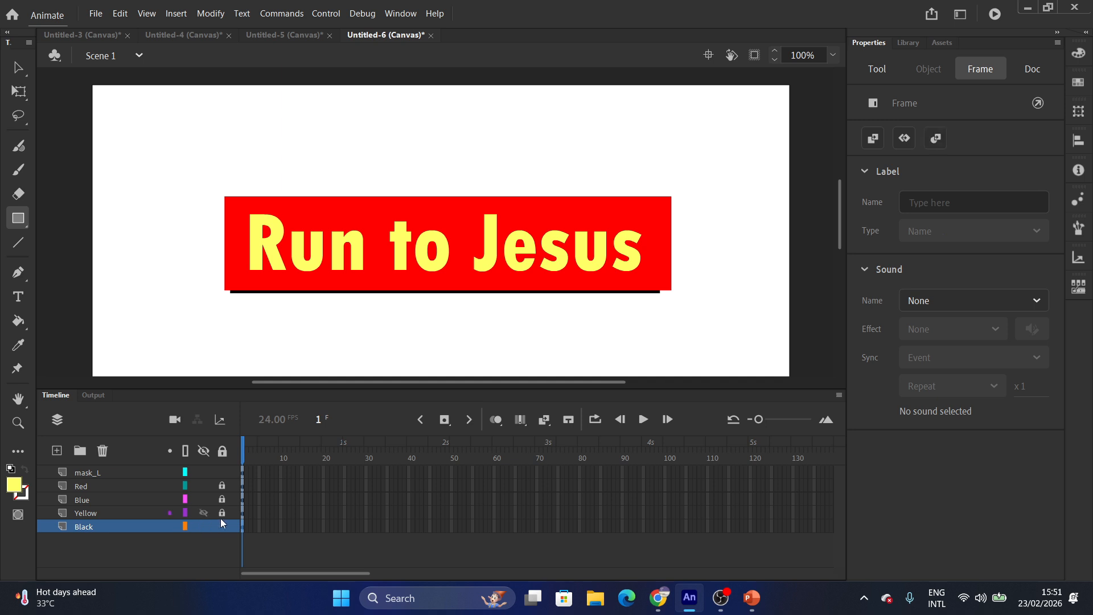
Select the black banner and lock the Black layer.
click(105, 524)
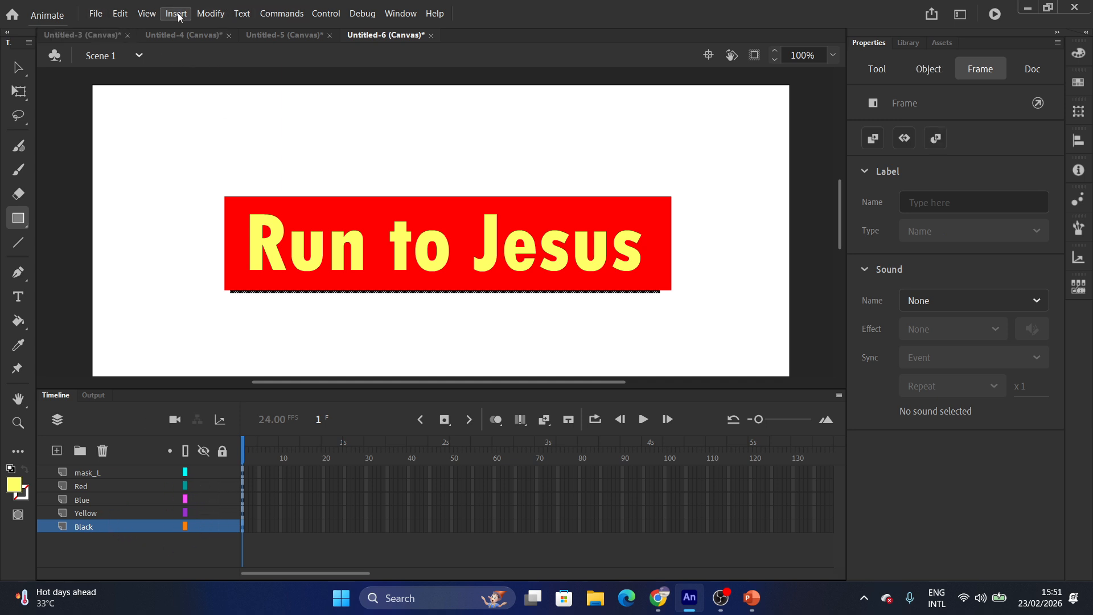
click(210, 13)
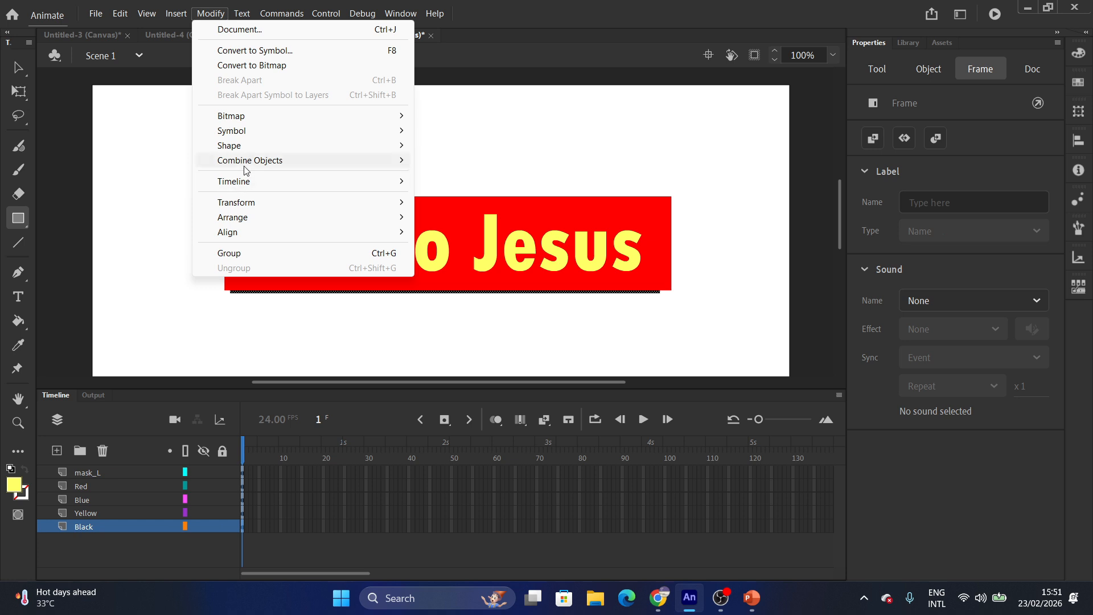
mouse_move(250, 140)
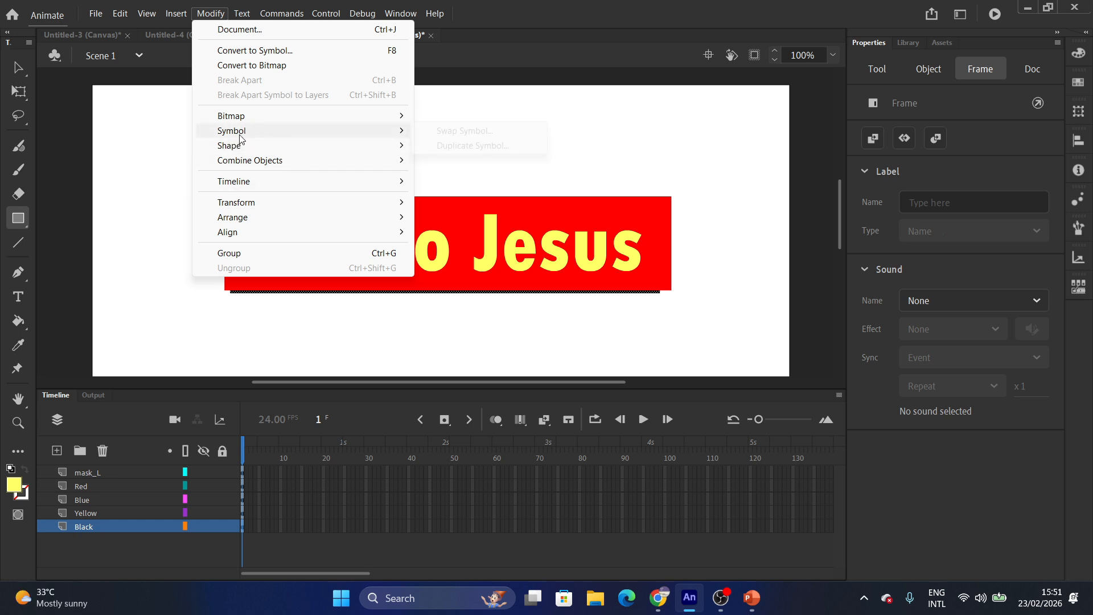
click(113, 534)
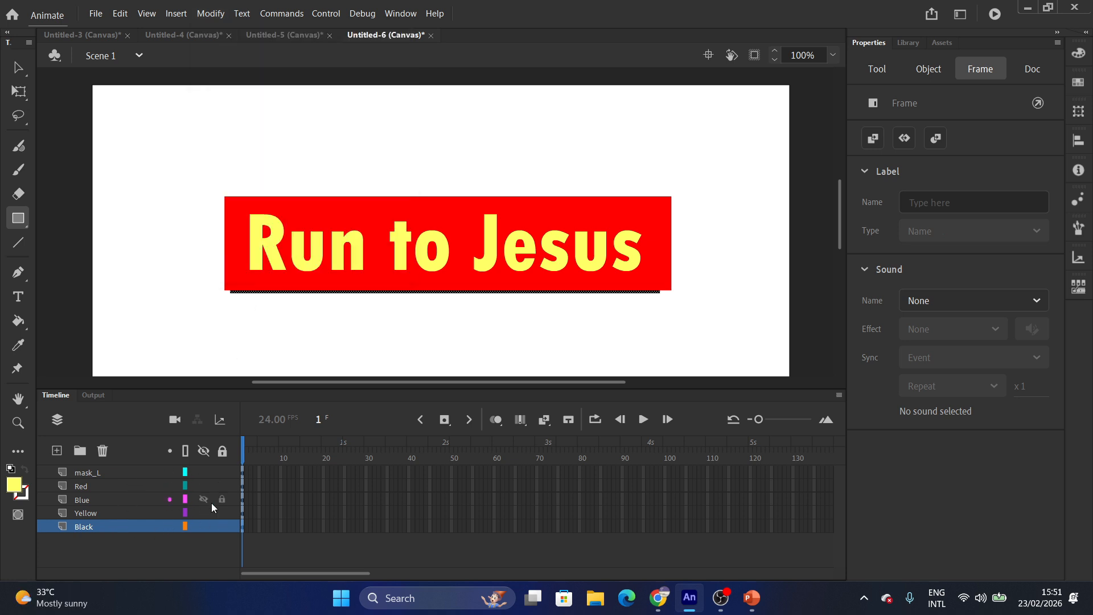
click(222, 527)
Hide the Red layer and toggle the Black layer's visibility, leaving it shown.
click(204, 487)
click(197, 471)
click(204, 526)
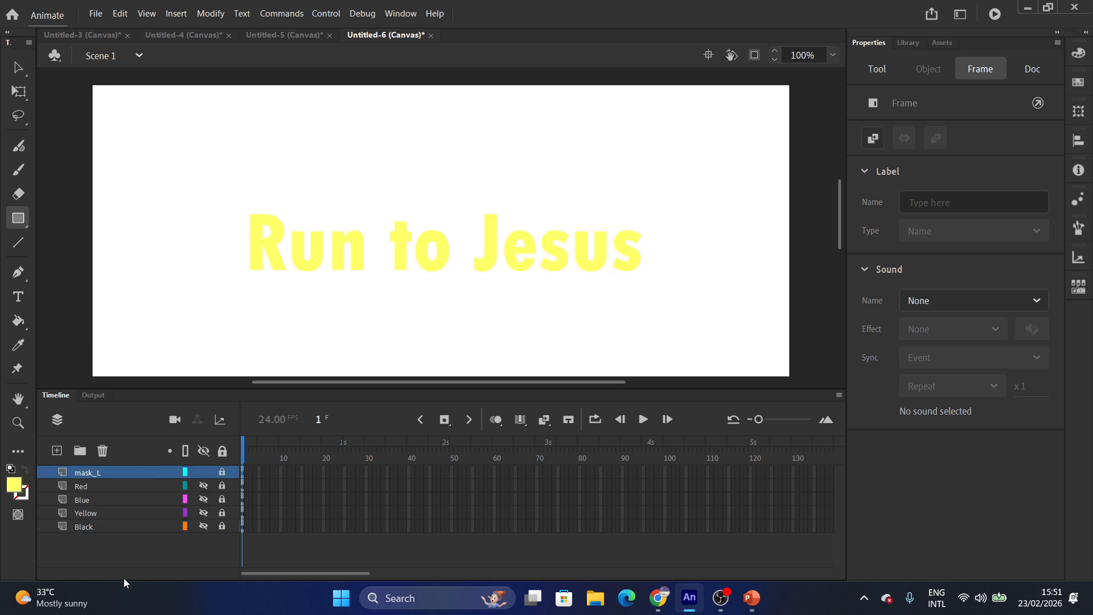
click(203, 526)
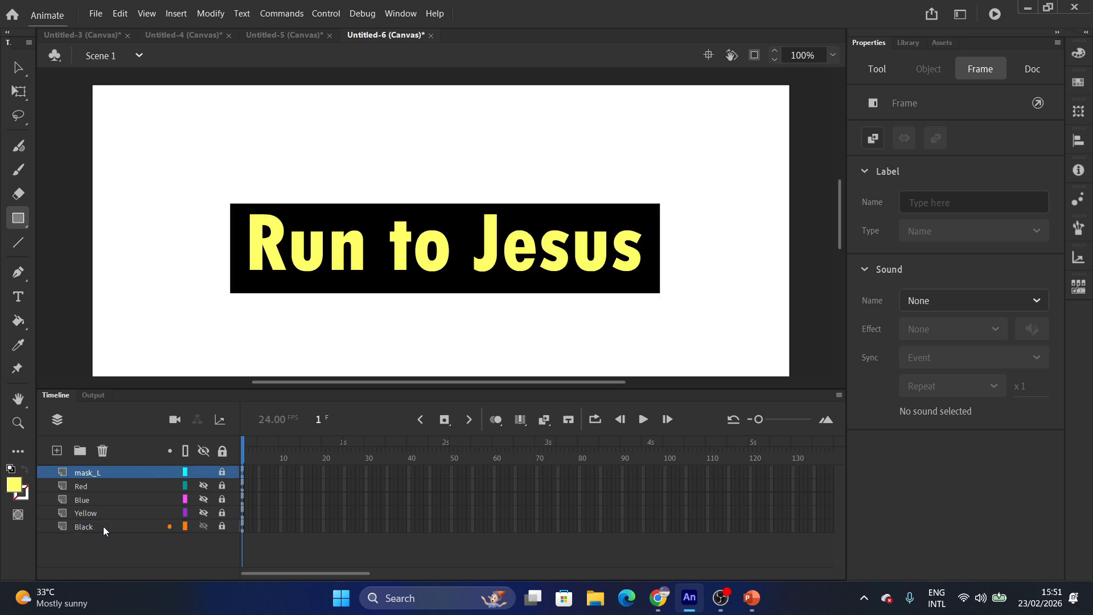
click(204, 526)
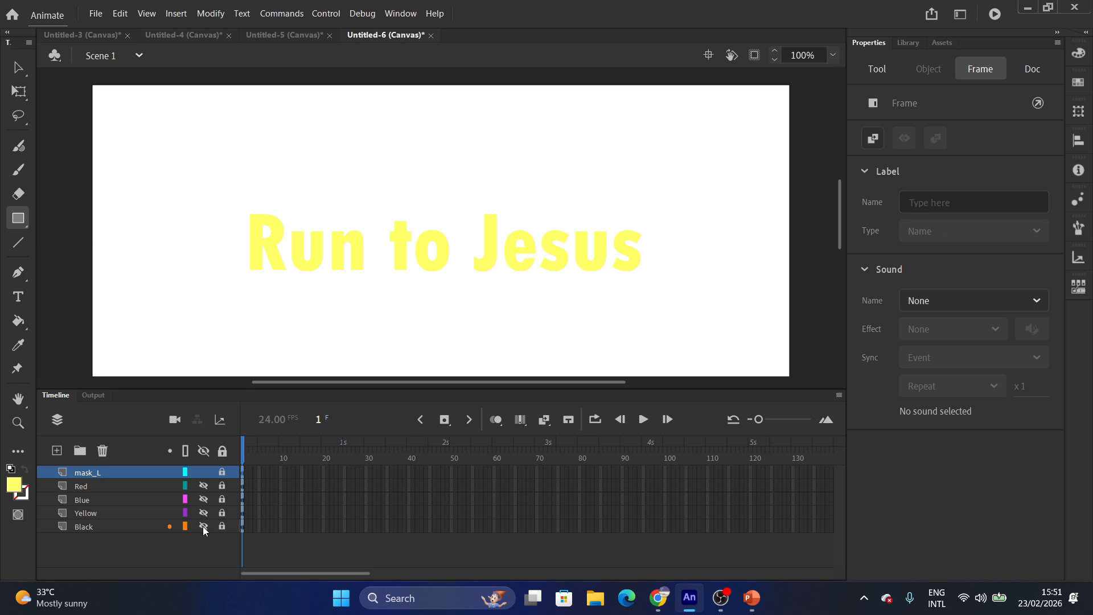
click(203, 526)
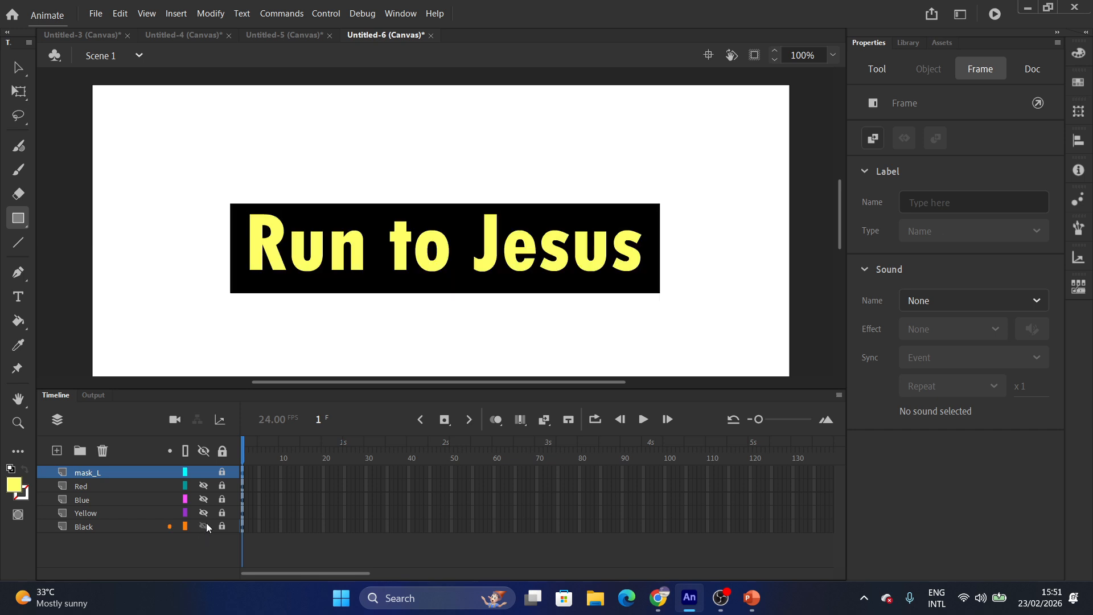
click(241, 528)
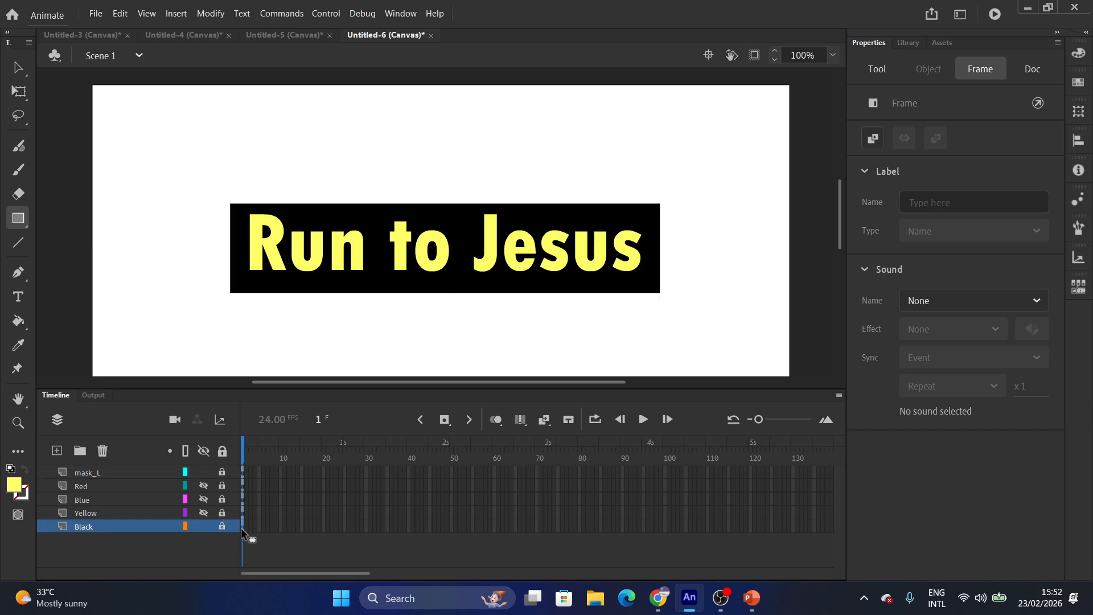
right_click(106, 524)
key(Escape)
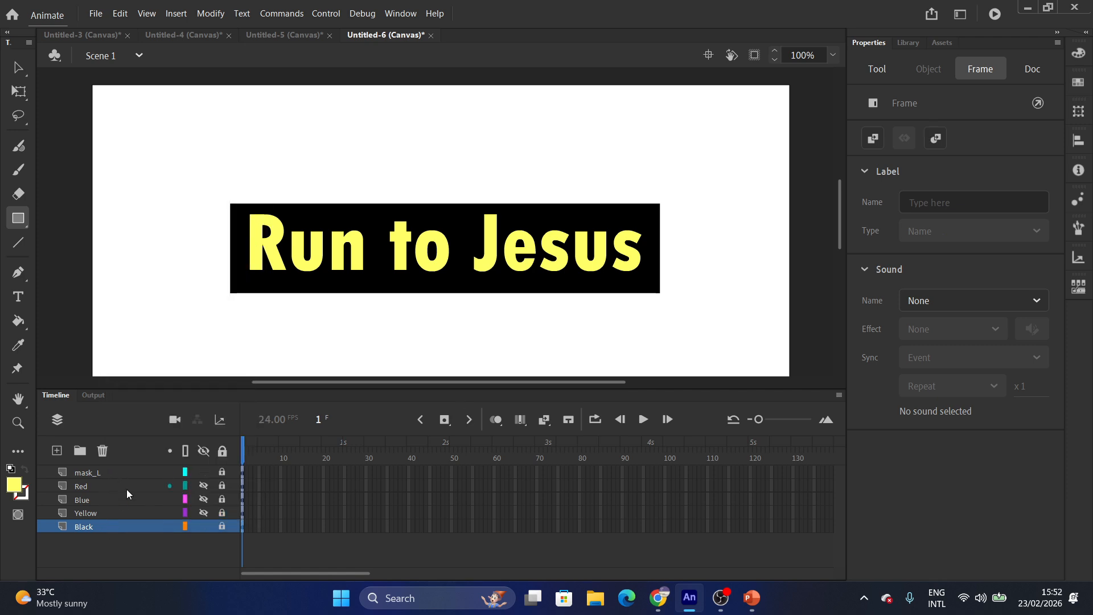
Convert the black banner into a graphic symbol named 'BB'.
click(218, 527)
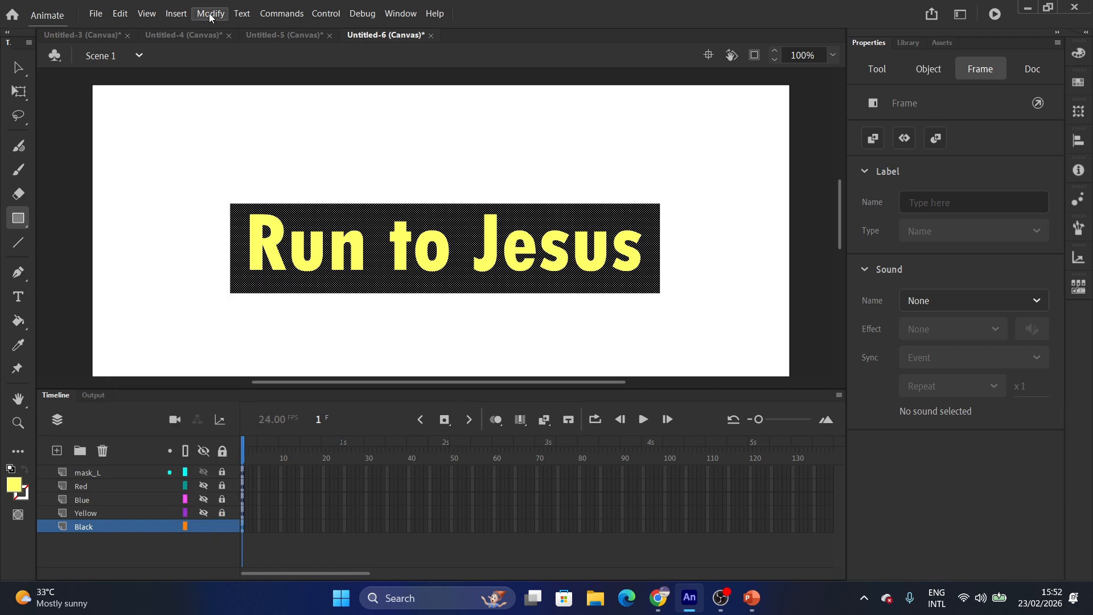
right_click(249, 281)
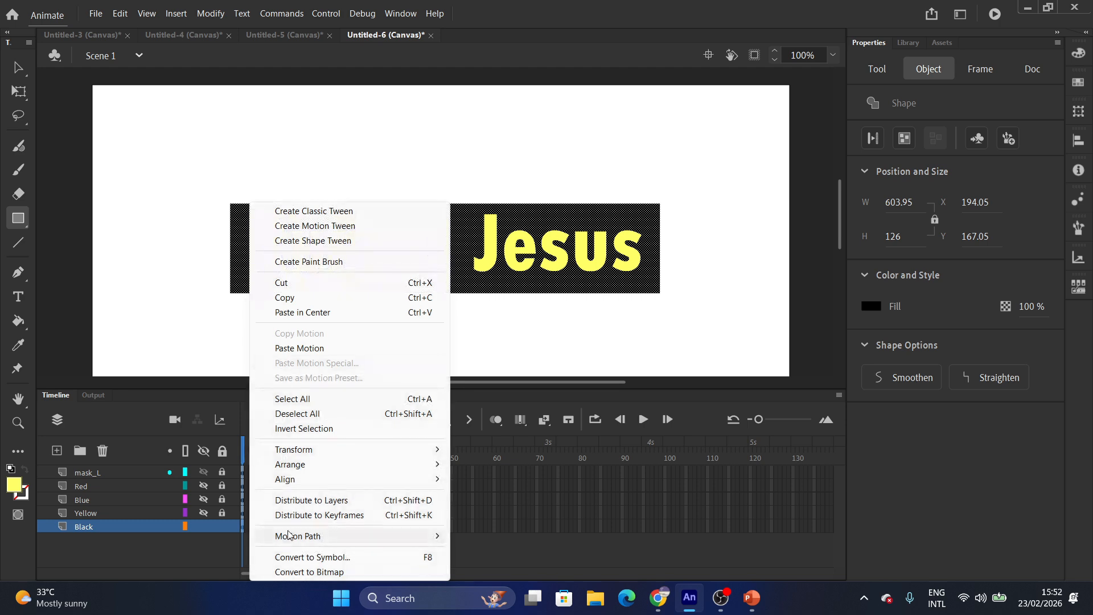
click(297, 558)
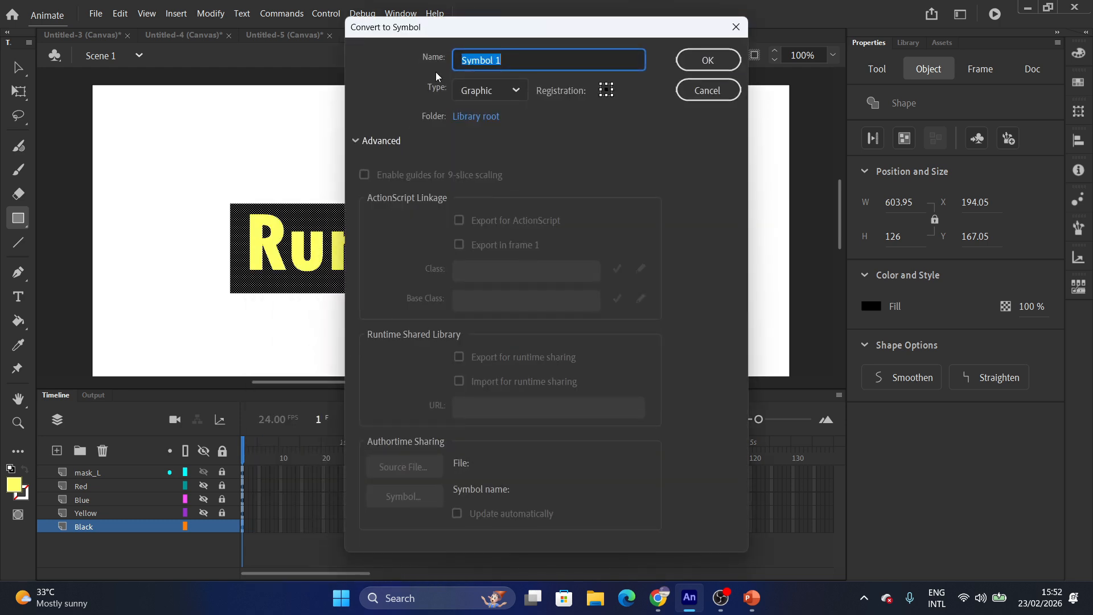
text(BB)
click(702, 63)
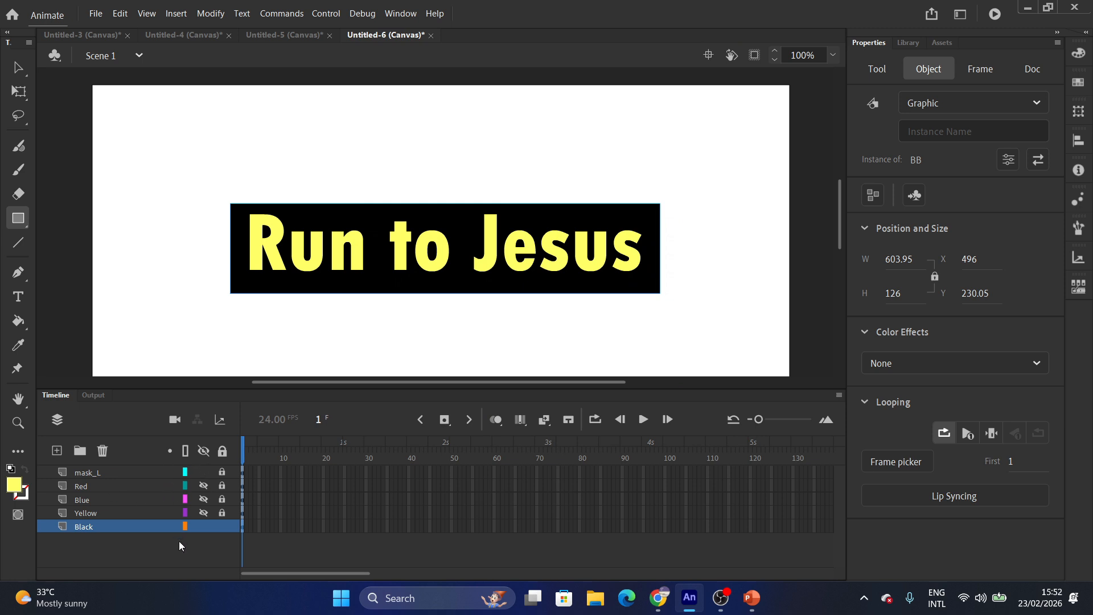
Lock and hide the Black layer, then show and unlock the Yellow layer.
click(221, 526)
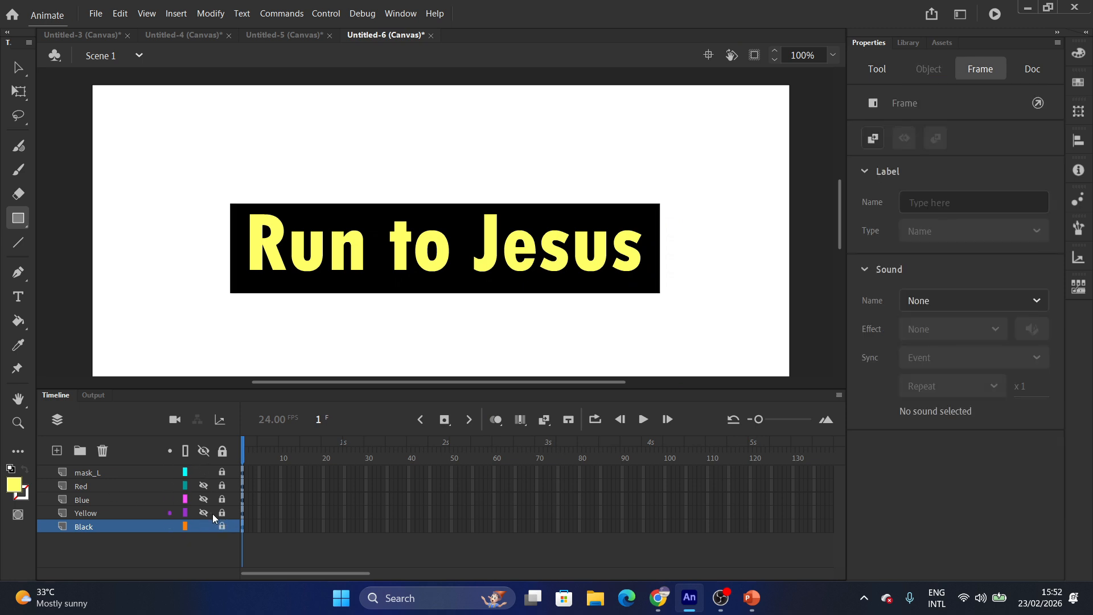
click(204, 525)
click(204, 514)
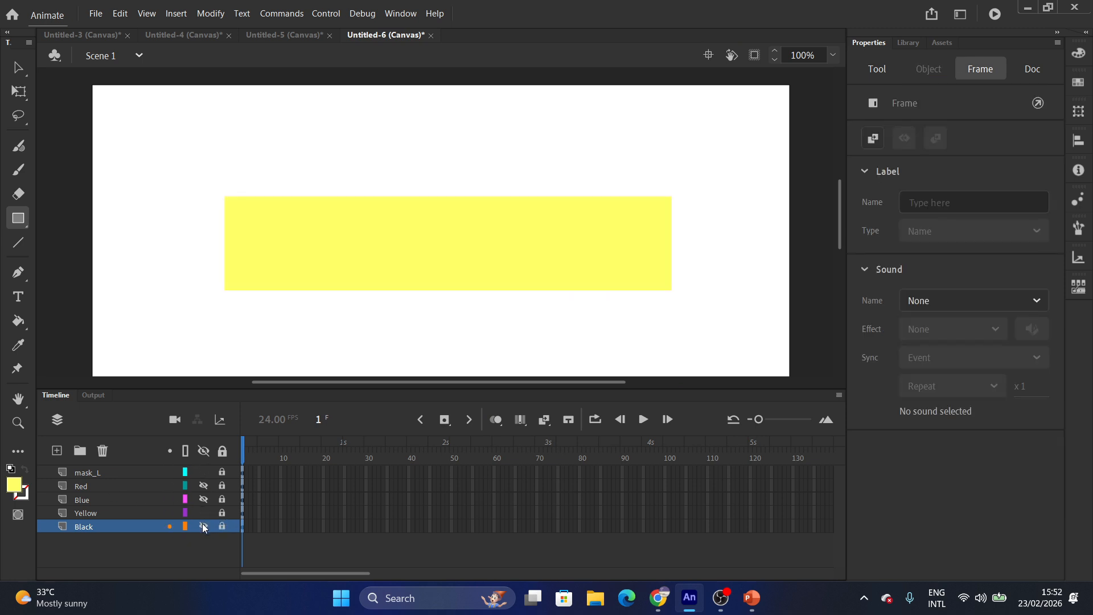
click(114, 512)
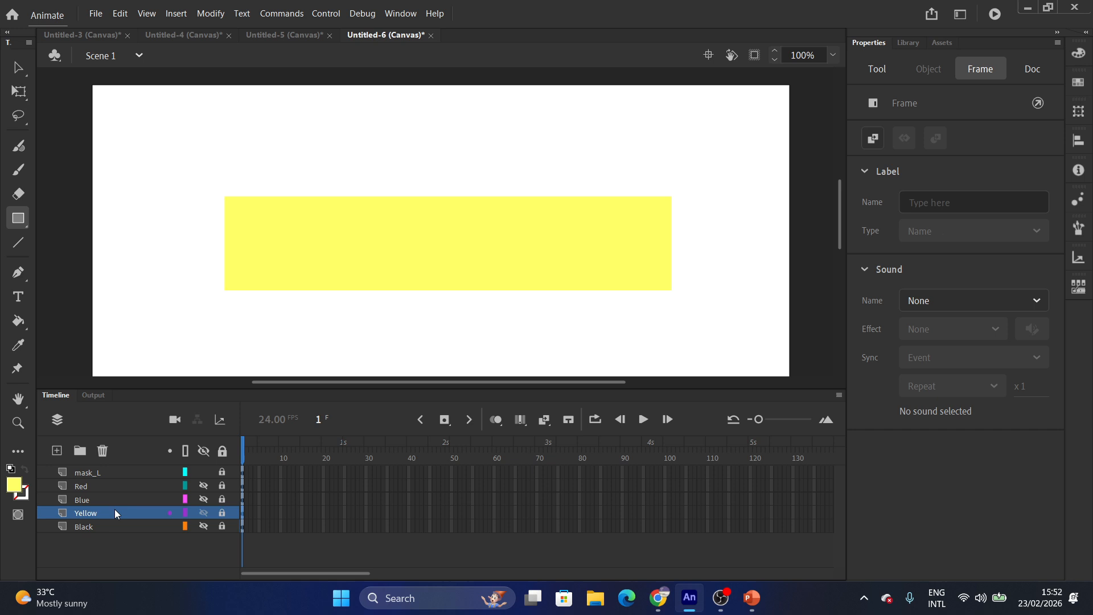
click(246, 265)
click(678, 320)
click(222, 513)
click(224, 513)
click(222, 513)
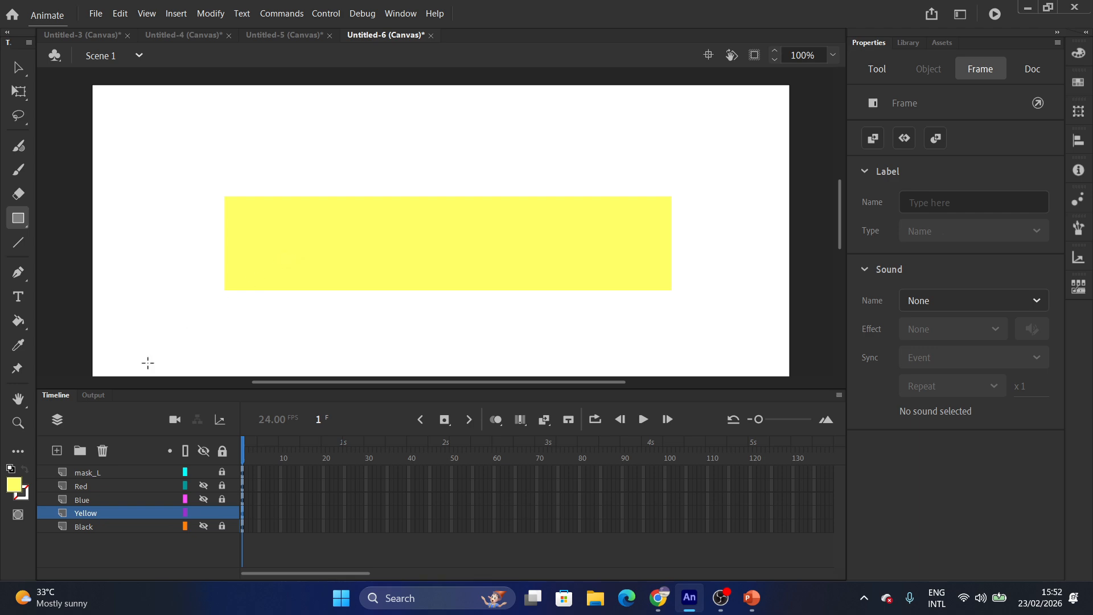
Convert the yellow rectangle into a graphic symbol named 'Y'.
click(80, 514)
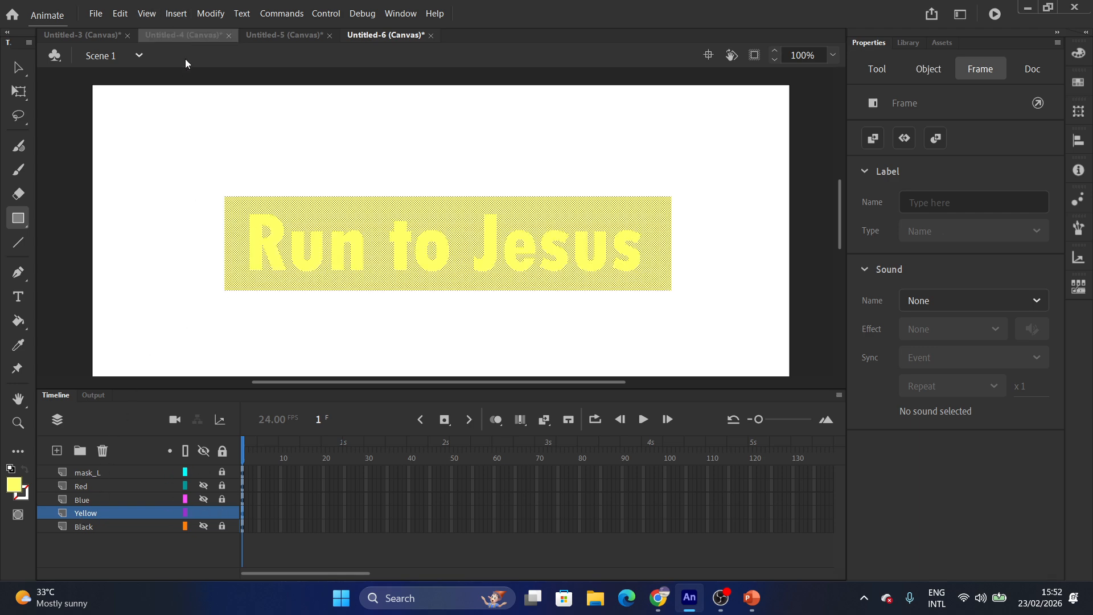
right_click(244, 262)
click(293, 557)
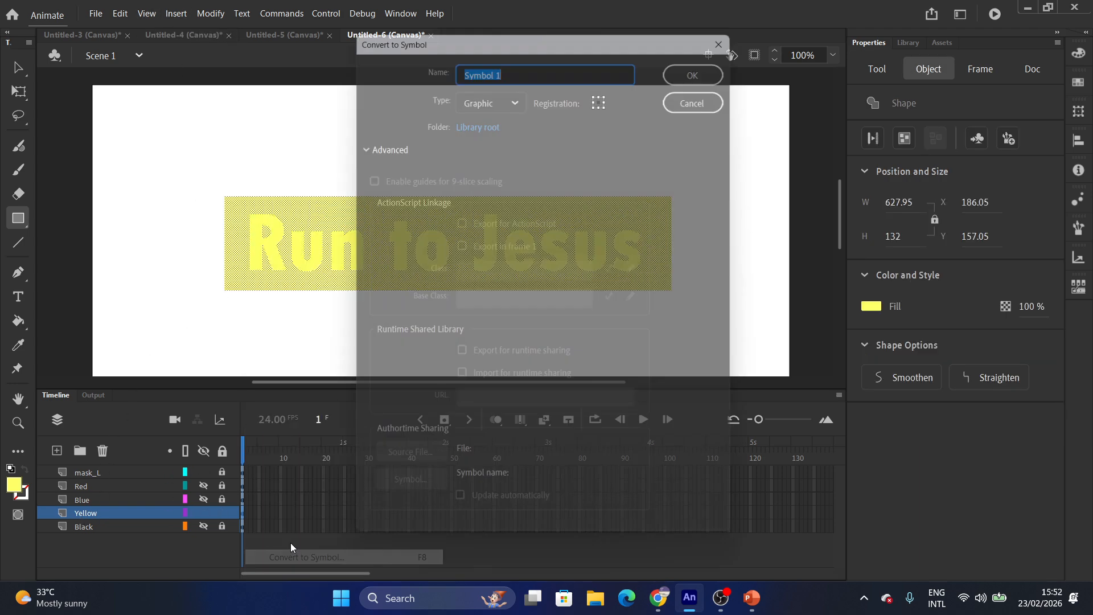
text(Y)
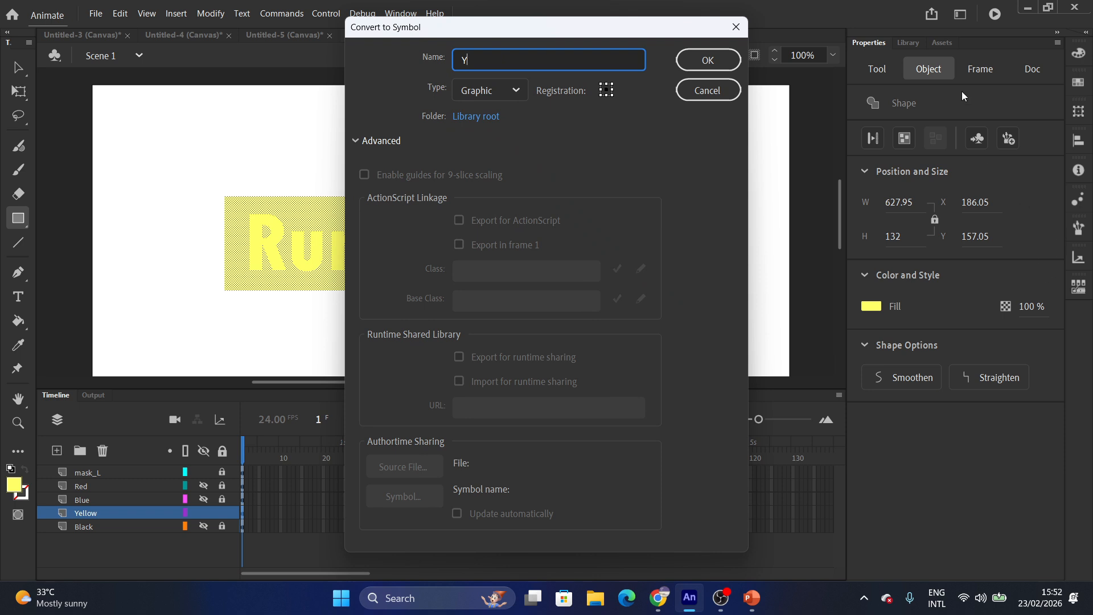
click(707, 61)
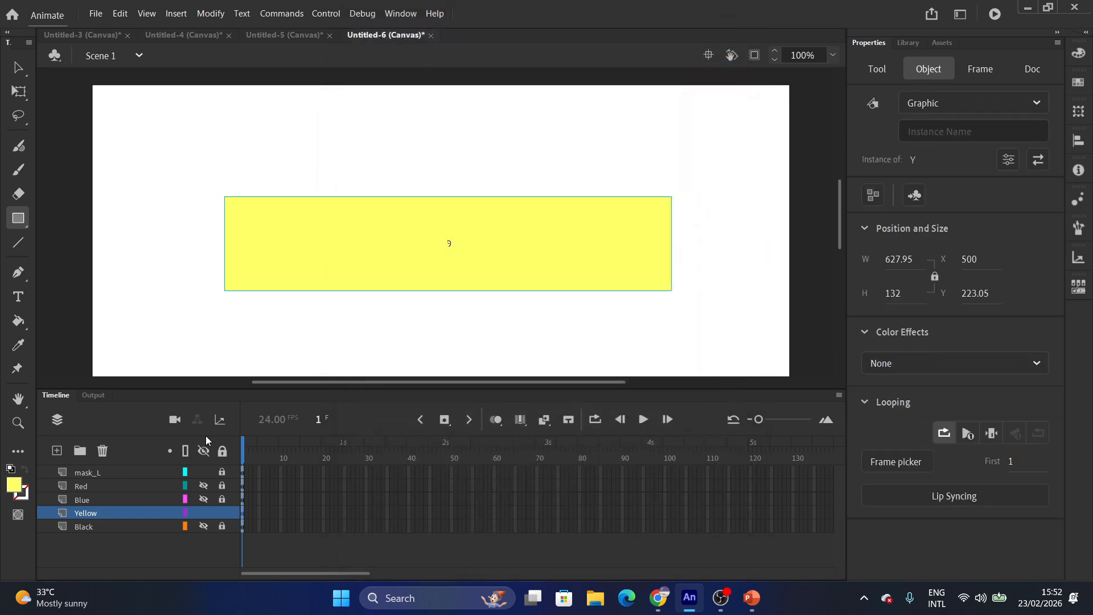
Hide and lock Yellow, then show and unlock the Blue layer and select its rectangle.
click(215, 510)
click(203, 499)
click(219, 500)
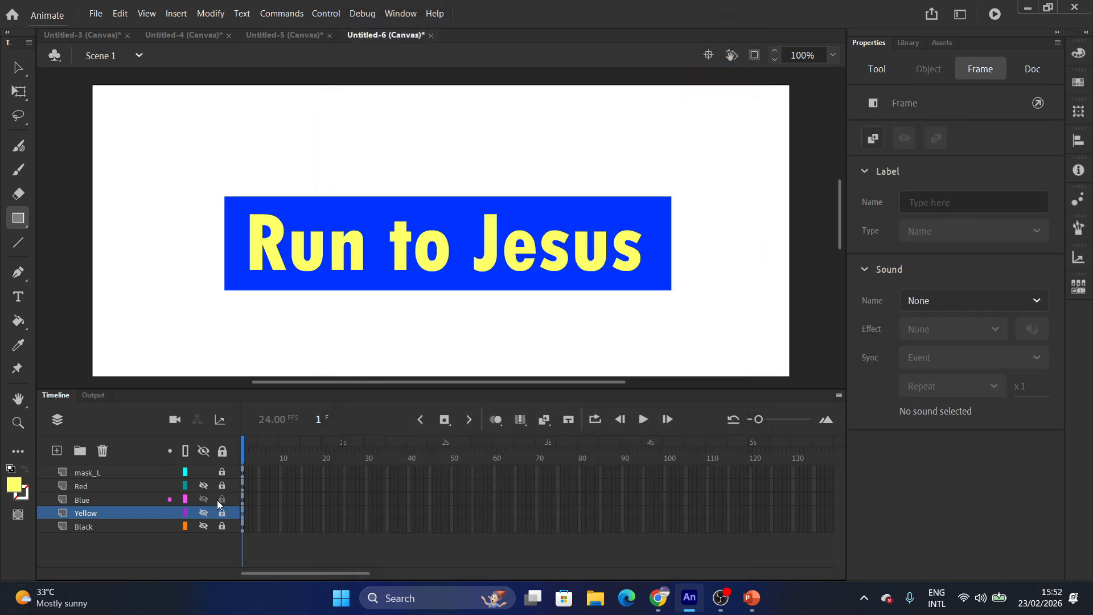
click(92, 502)
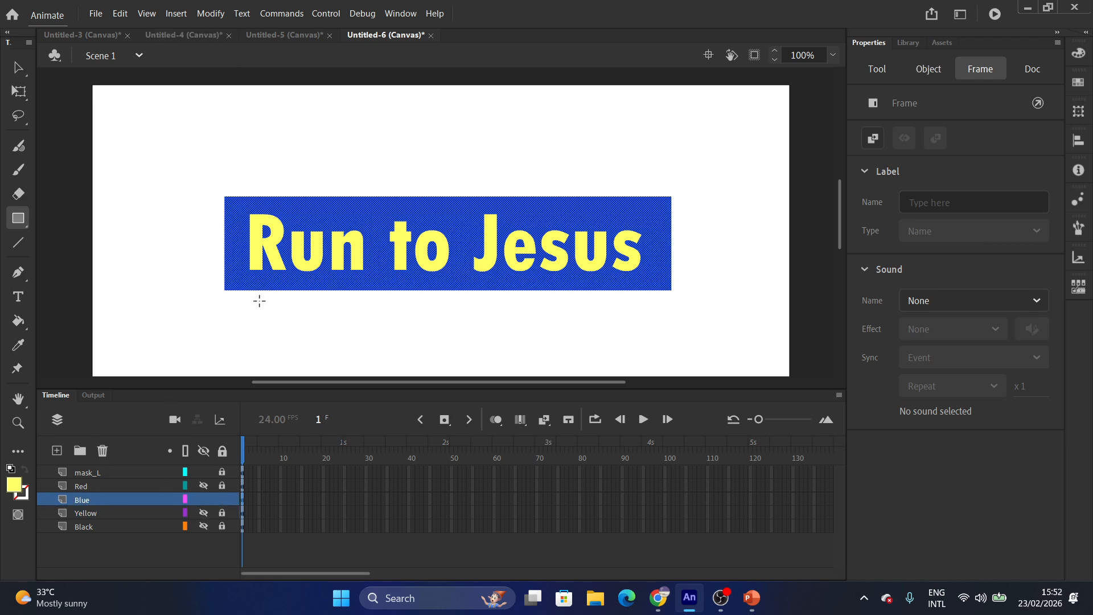
Convert the blue rectangle into a graphic symbol named 'B'.
right_click(255, 284)
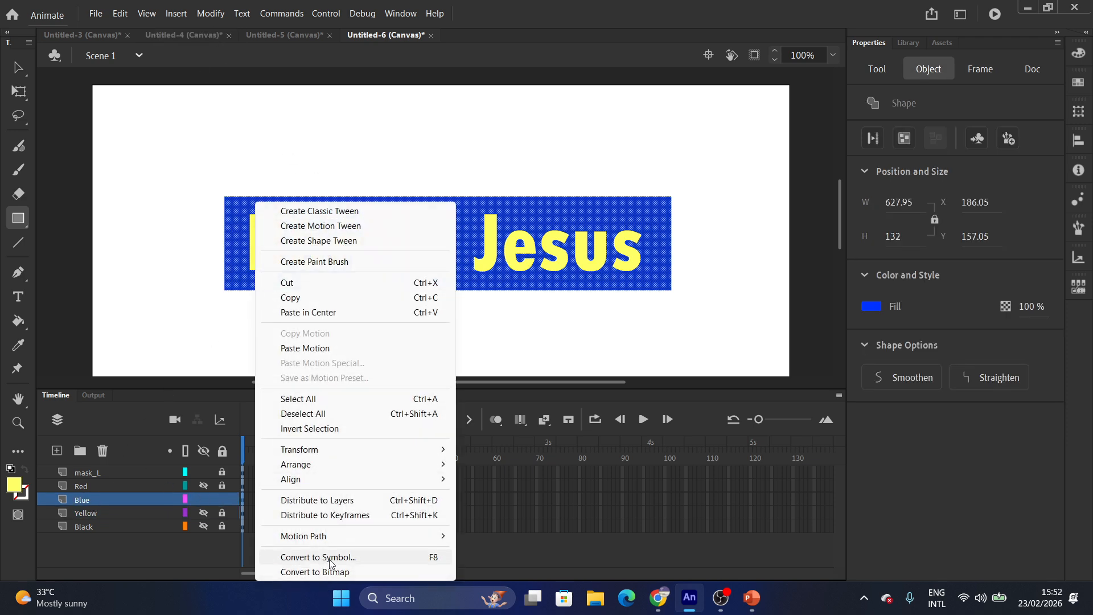
click(337, 556)
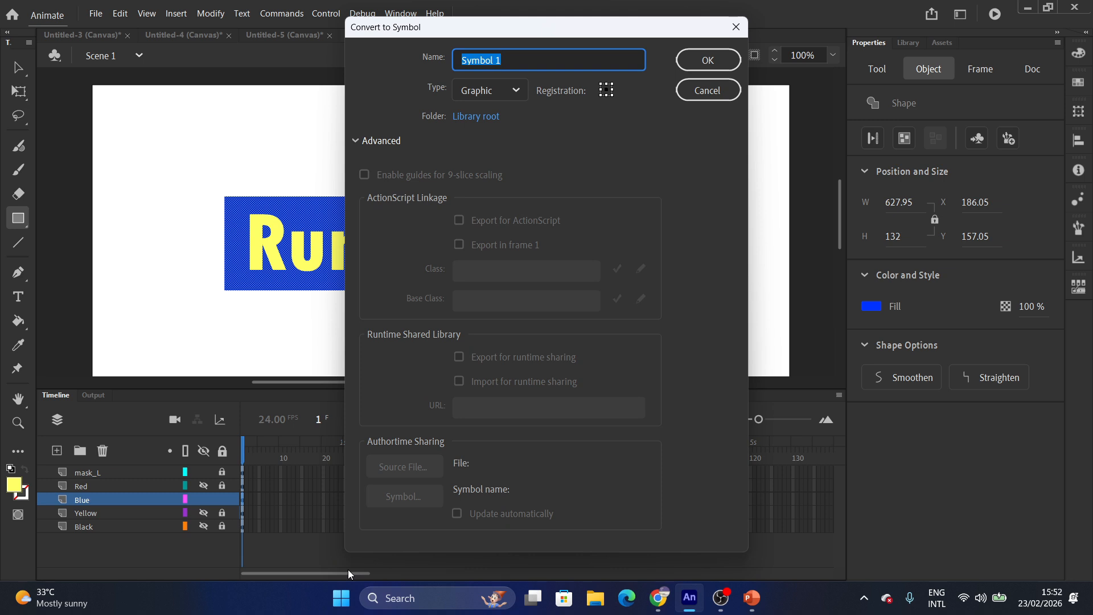
text(B)
click(707, 59)
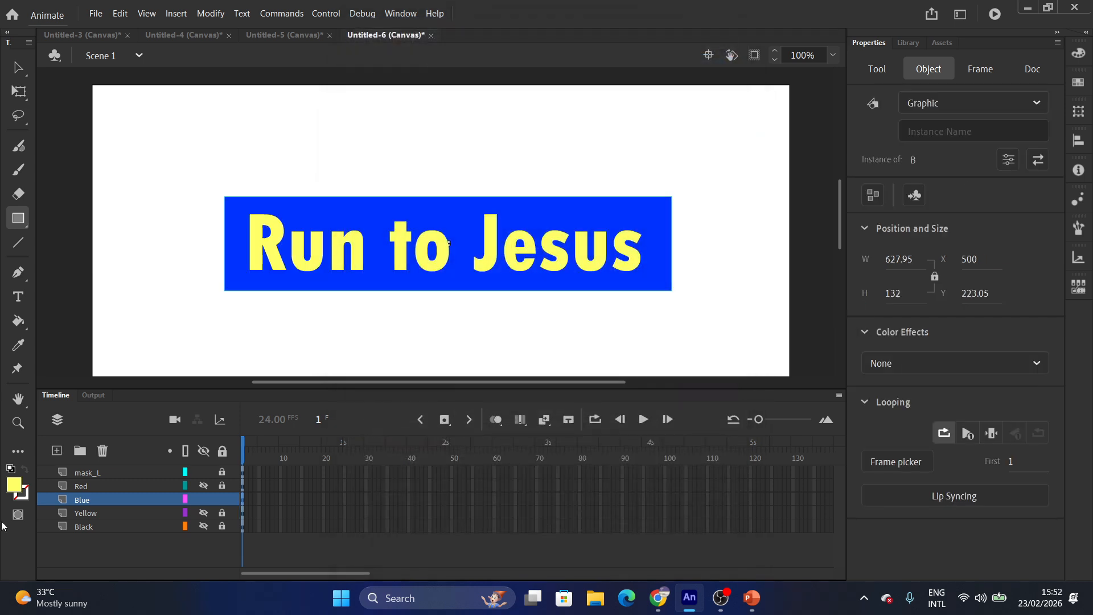
Hide Blue, show Red, and convert the red rectangle into graphic symbol 'R'.
click(204, 499)
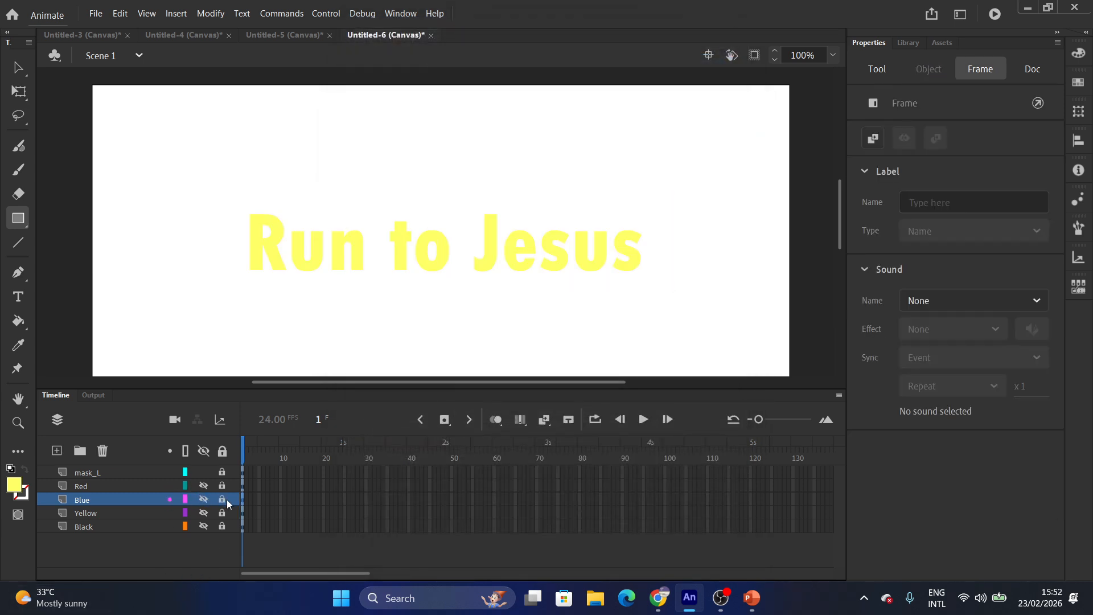
click(205, 485)
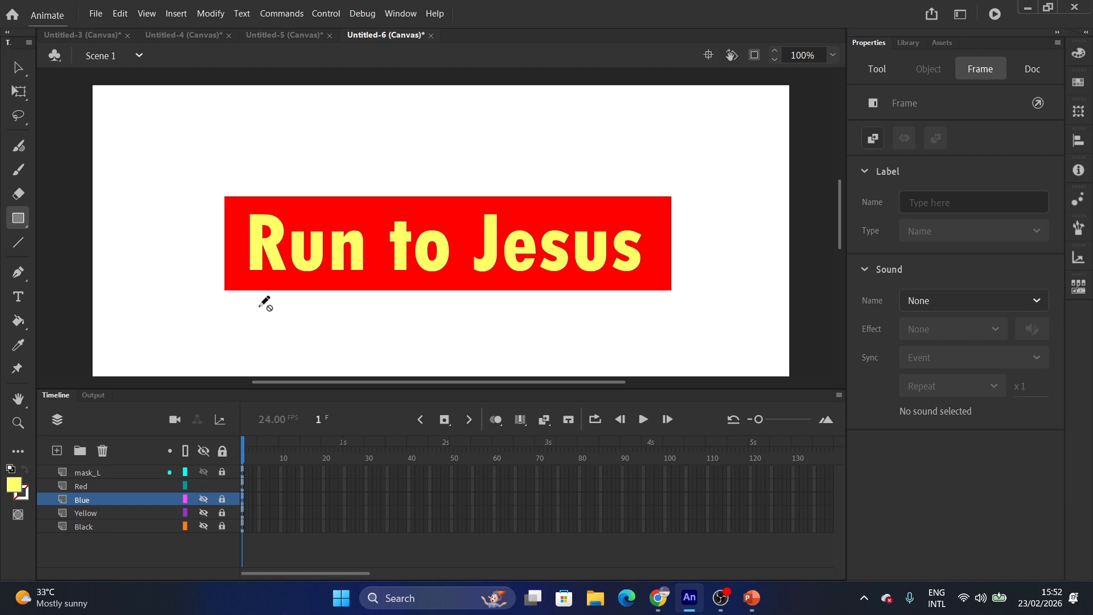
click(99, 485)
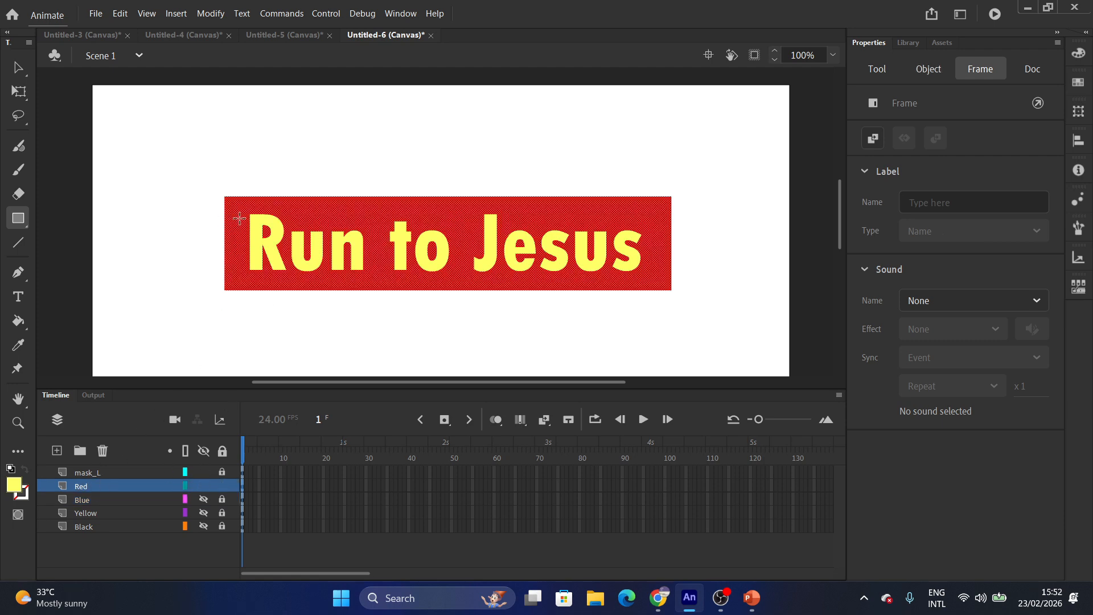
right_click(247, 263)
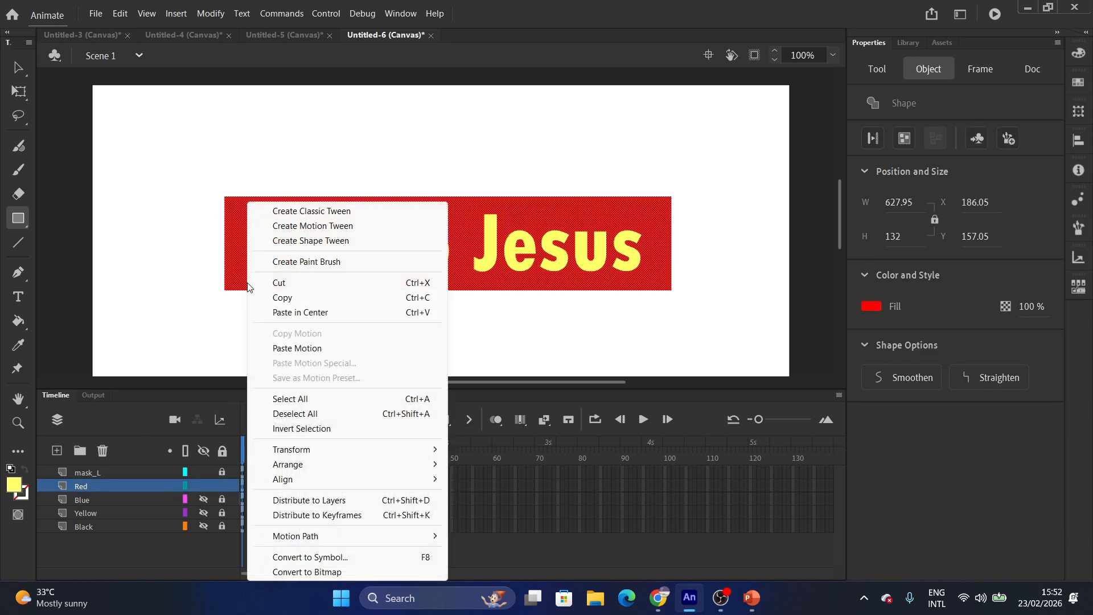
click(312, 558)
text(R)
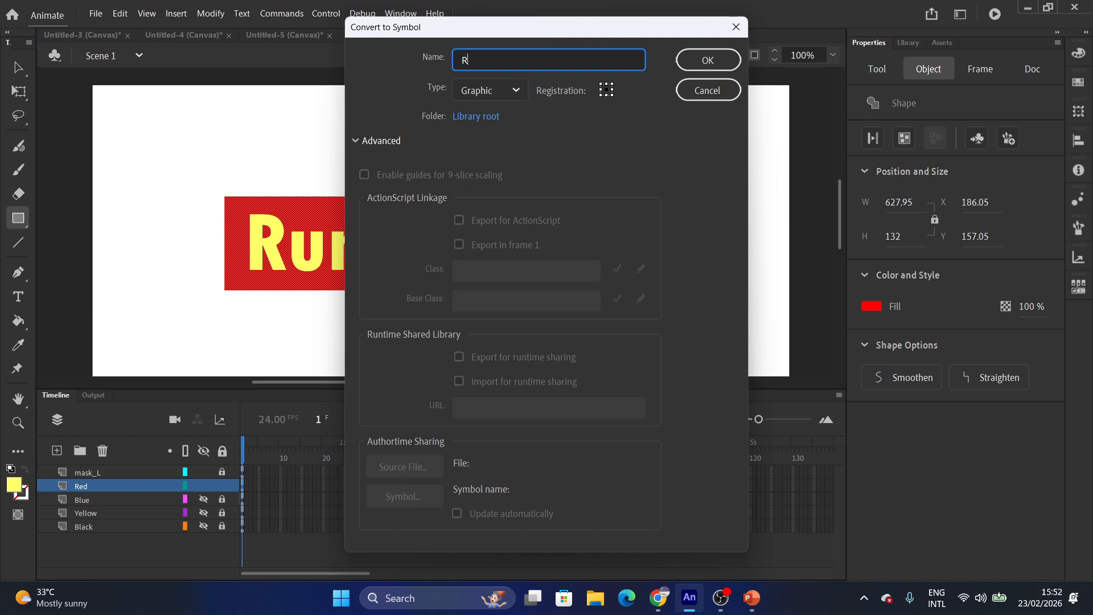
click(686, 61)
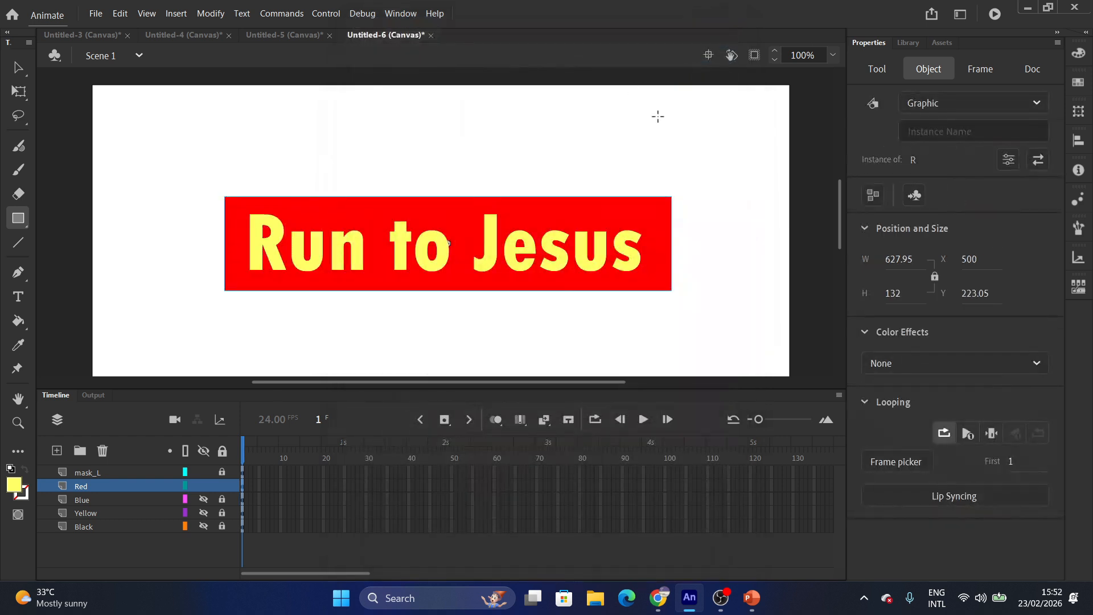
Show the Blue, Yellow and Black layers, unlock Black, then hide all layers.
click(204, 500)
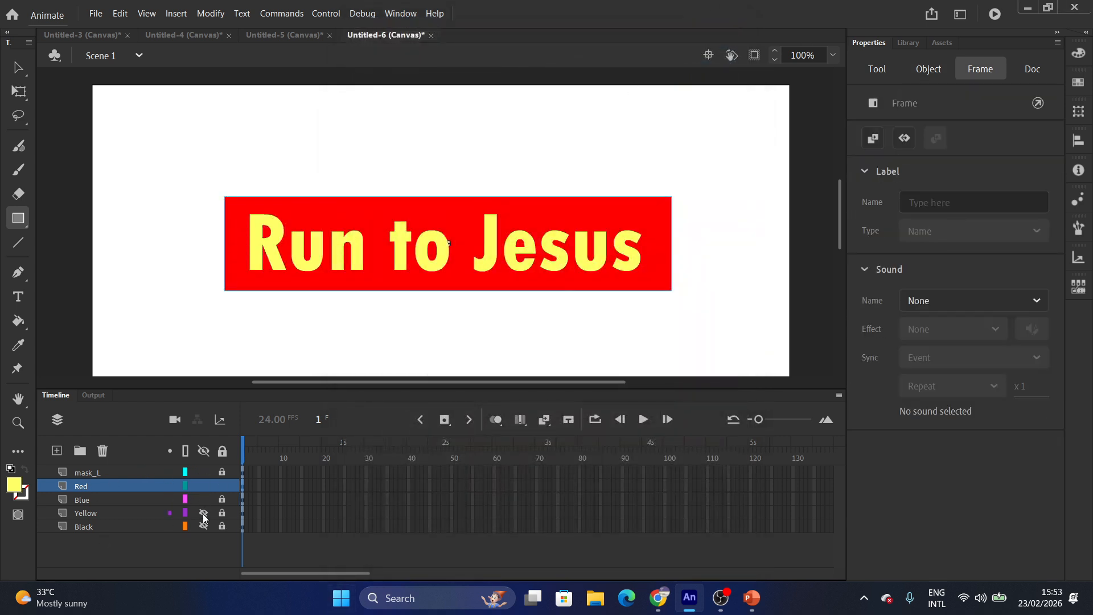
click(203, 514)
click(203, 526)
click(221, 526)
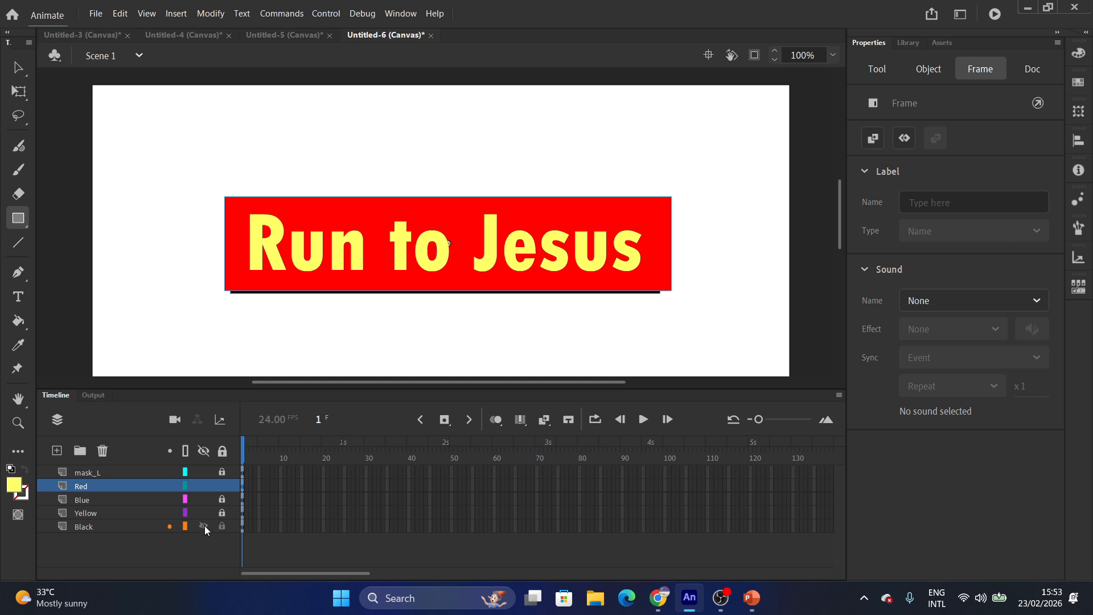
click(204, 453)
Show all layers and insert frames so all five layers extend to frame 20.
click(223, 453)
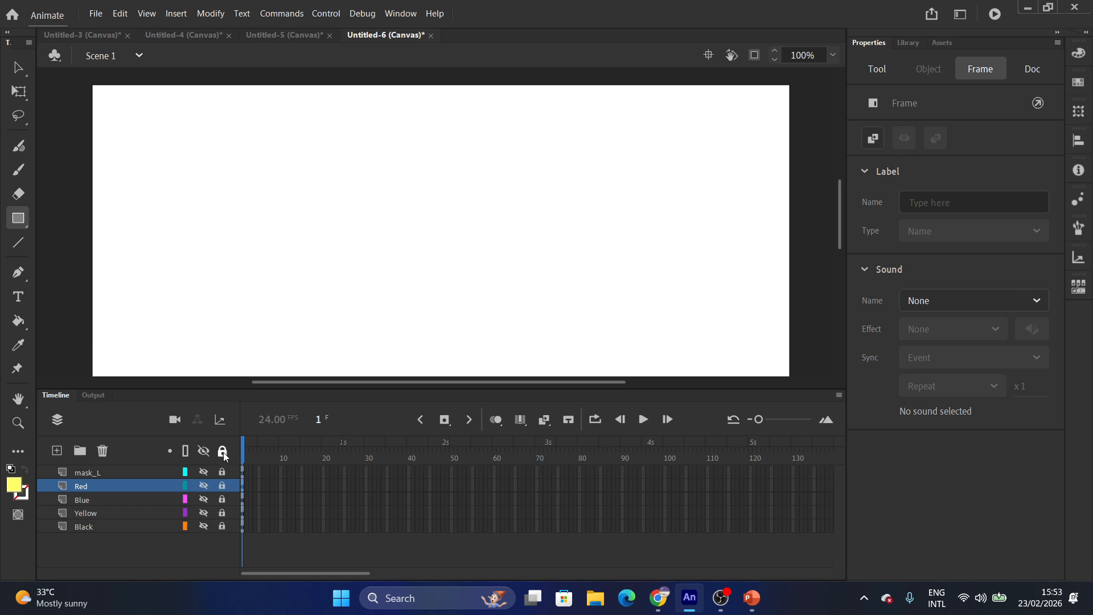
click(223, 453)
click(204, 454)
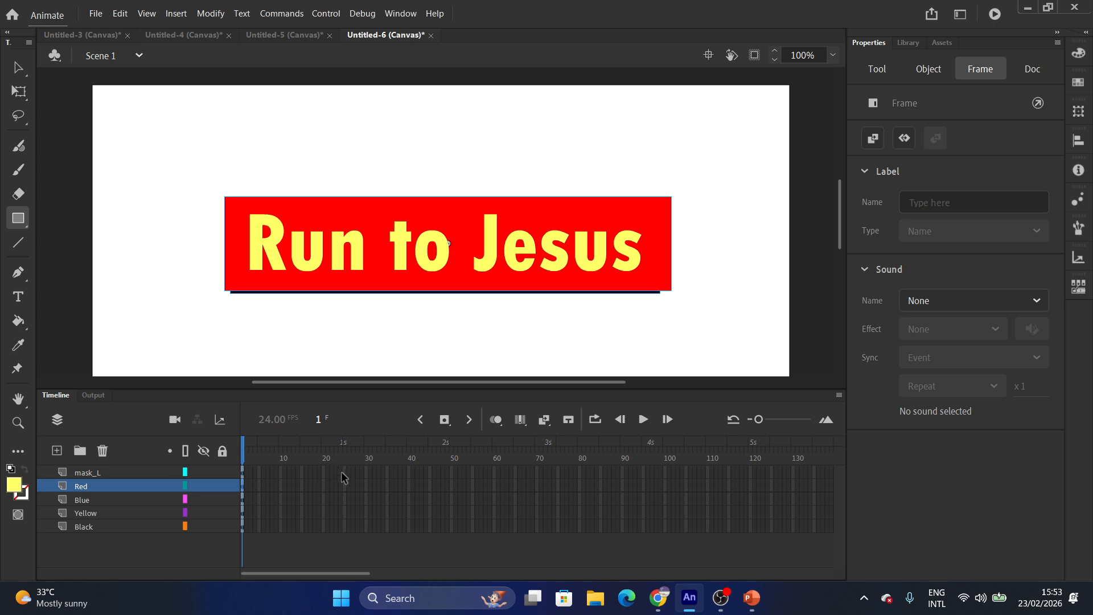
click(324, 472)
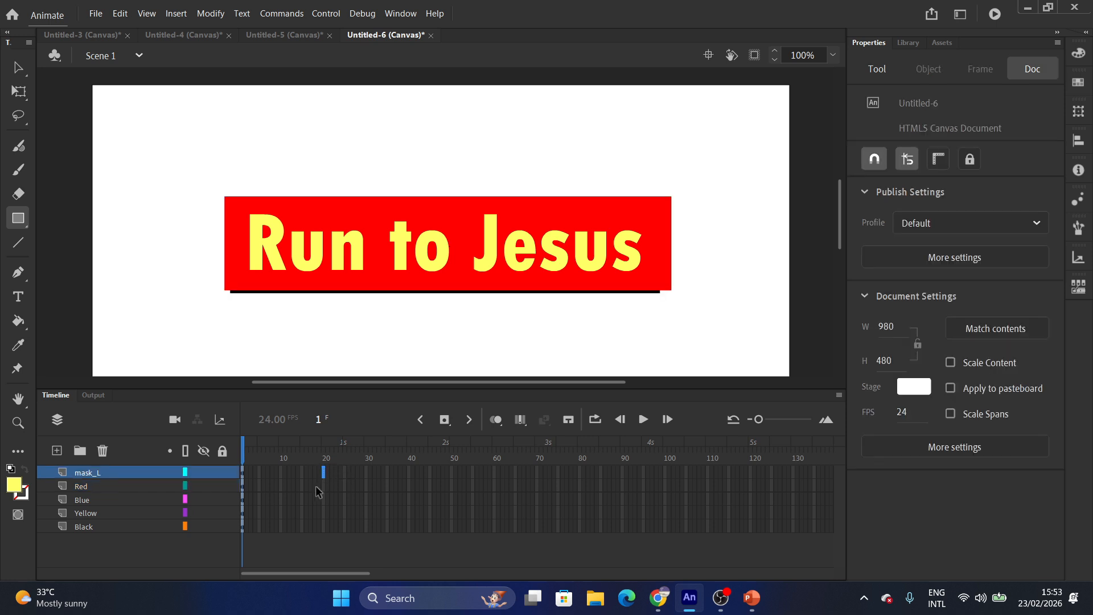
shift+click(323, 527)
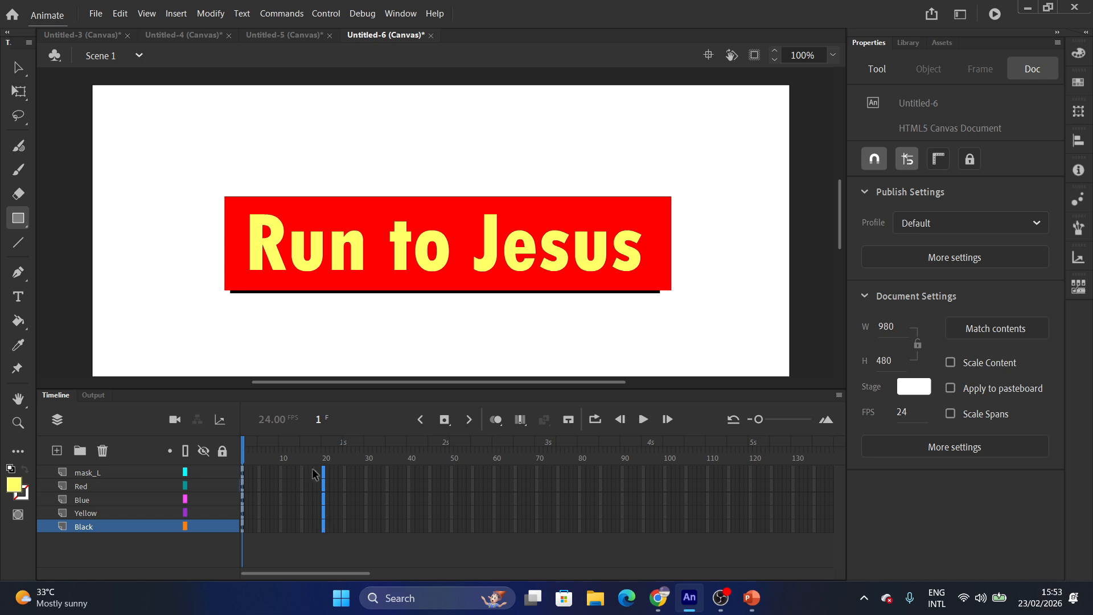
right_click(324, 532)
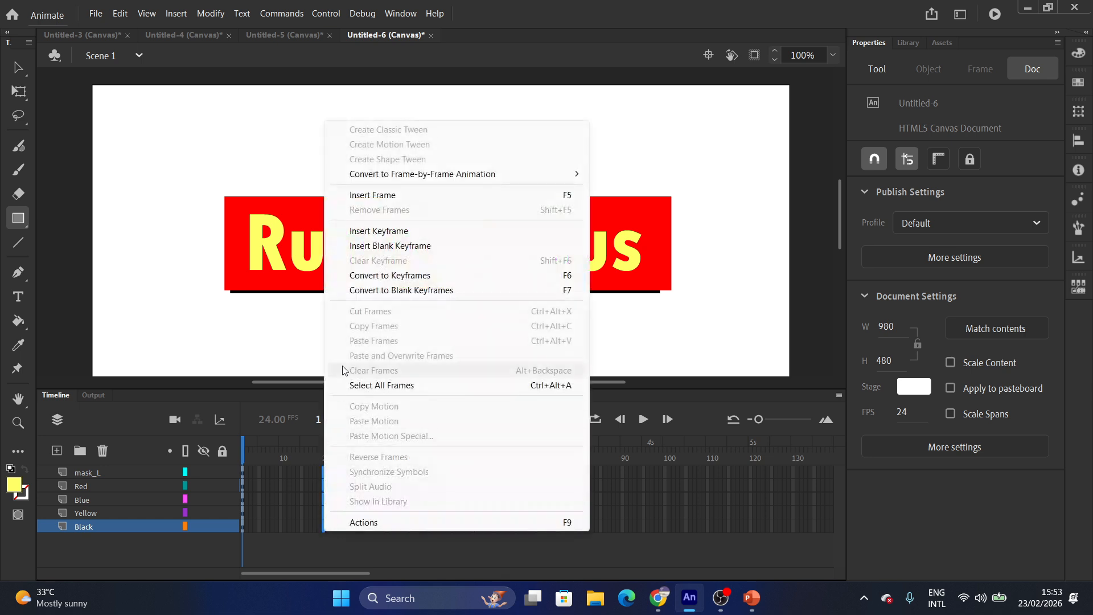
click(379, 195)
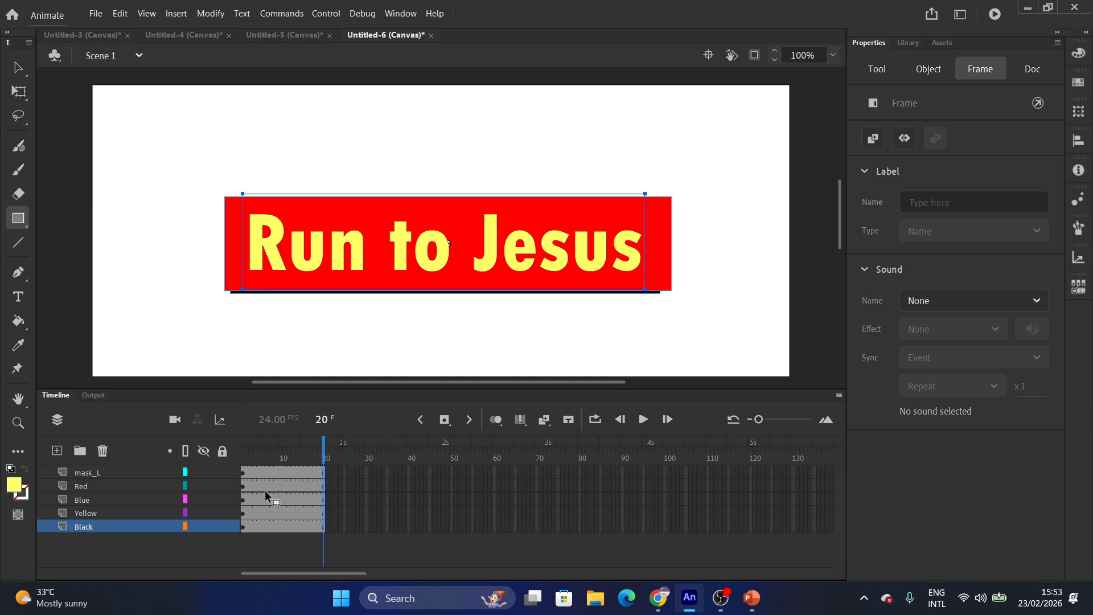
Create motion tweens on the Red, Blue and Yellow spans and hide the Black layer.
drag(258, 491, 256, 514)
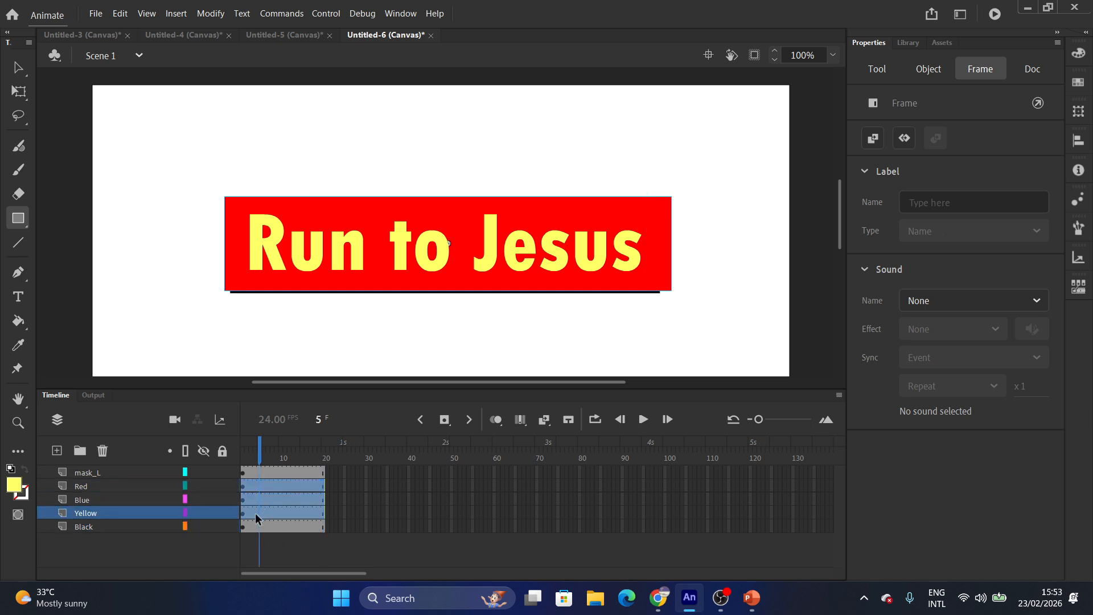
right_click(265, 510)
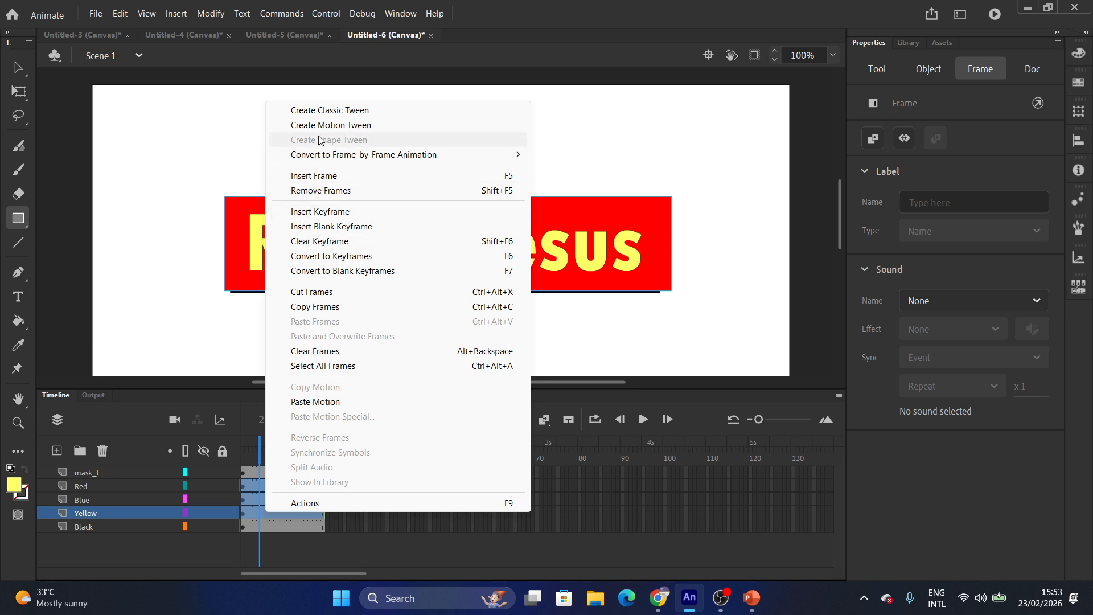
click(333, 125)
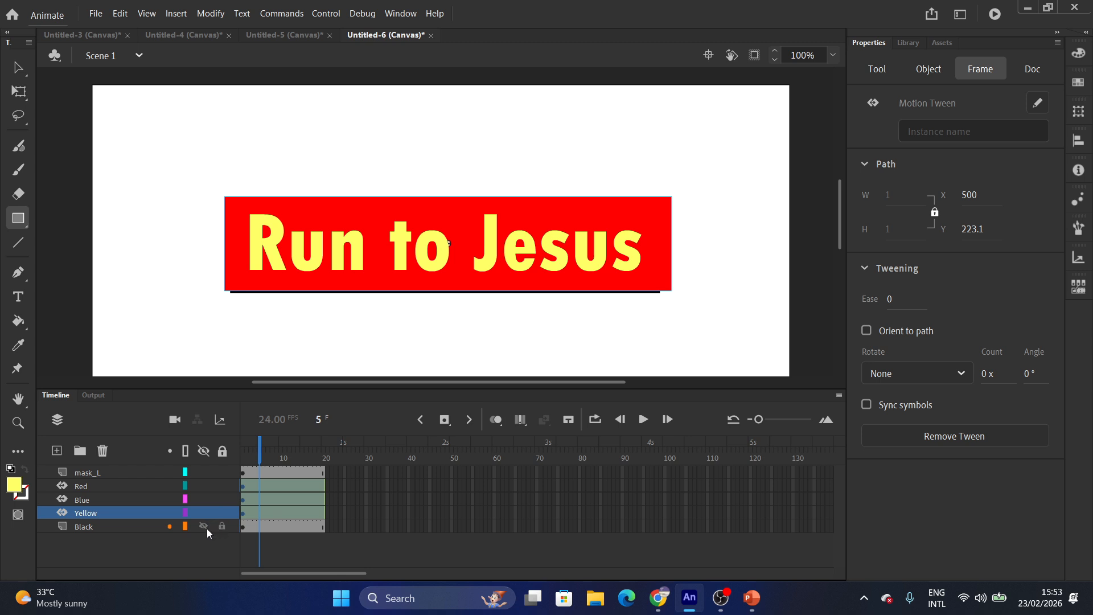
click(205, 527)
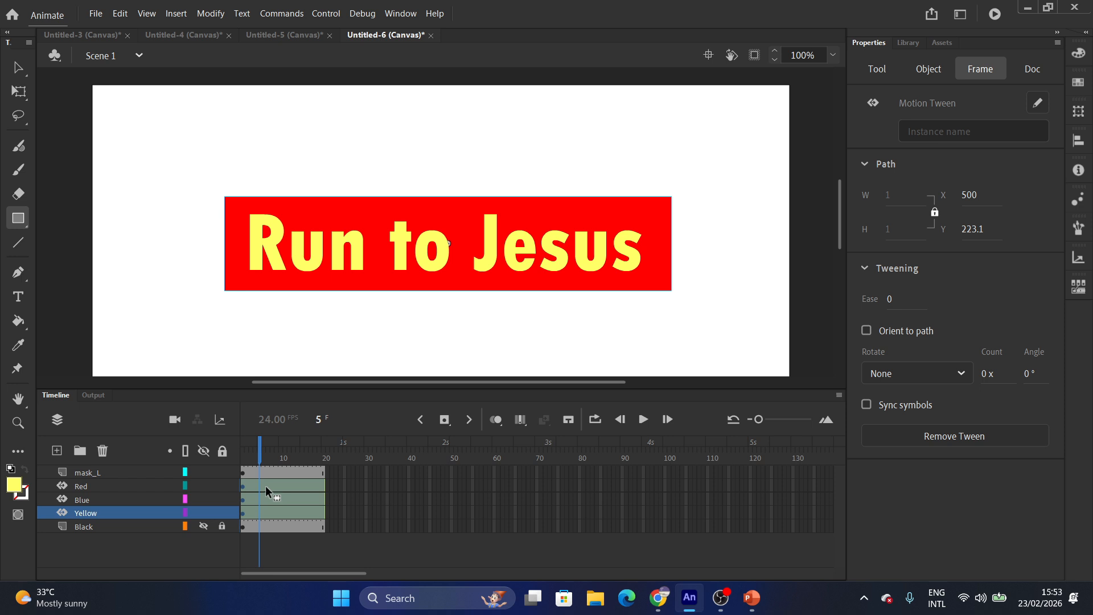
At frame 1, drag the red rectangle left off the text onto the pasteboard.
drag(255, 460, 244, 460)
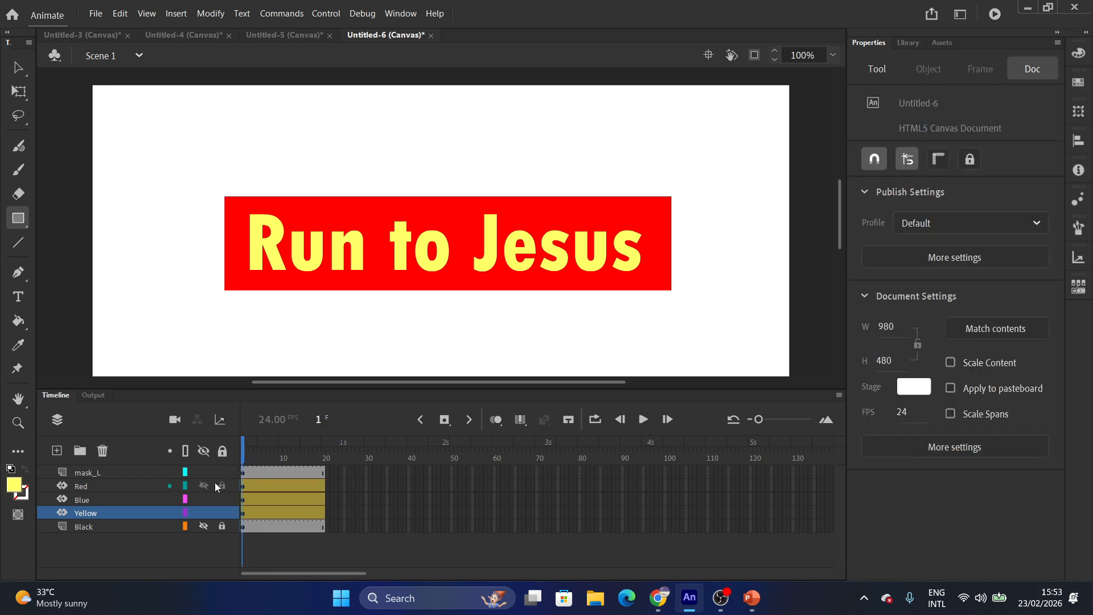
click(119, 486)
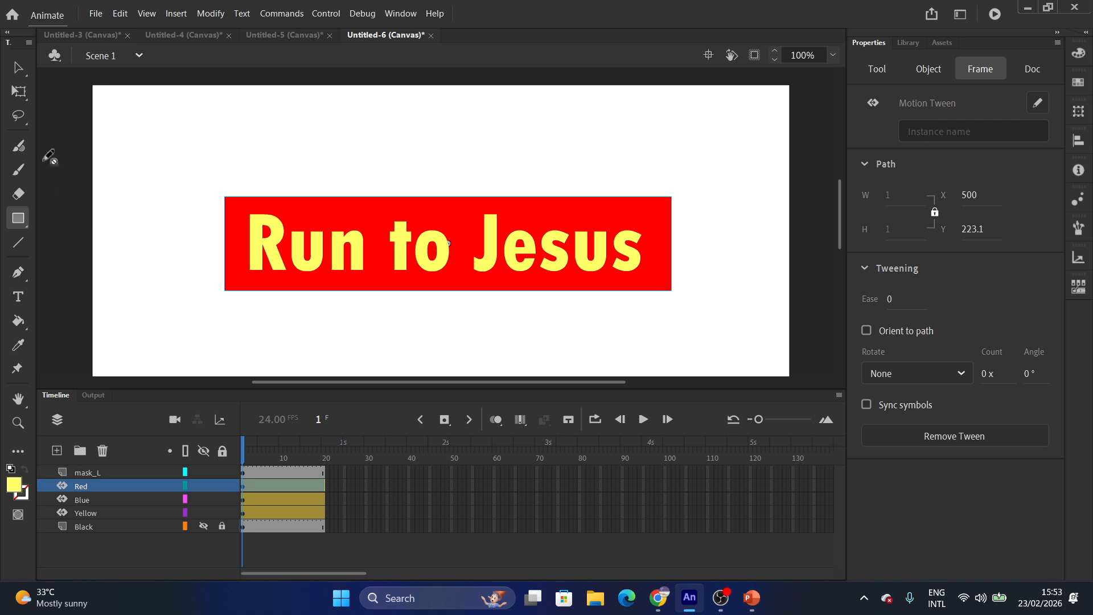
click(18, 67)
drag(304, 286, 2, 255)
drag(188, 249, 95, 259)
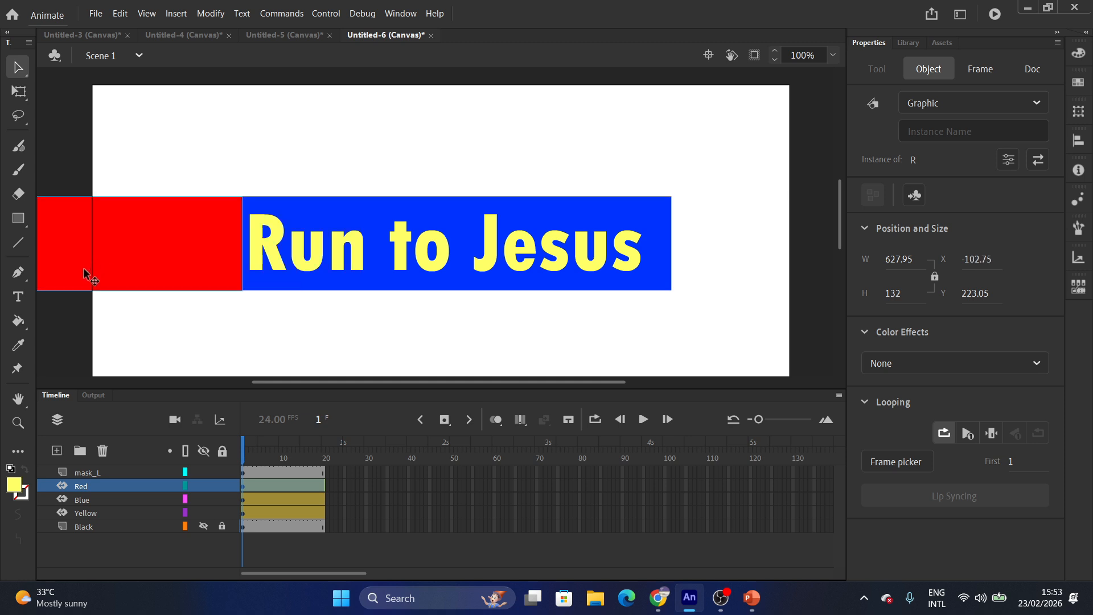
Move the blue and yellow rectangles left to X -102.75, stacked with red.
click(89, 502)
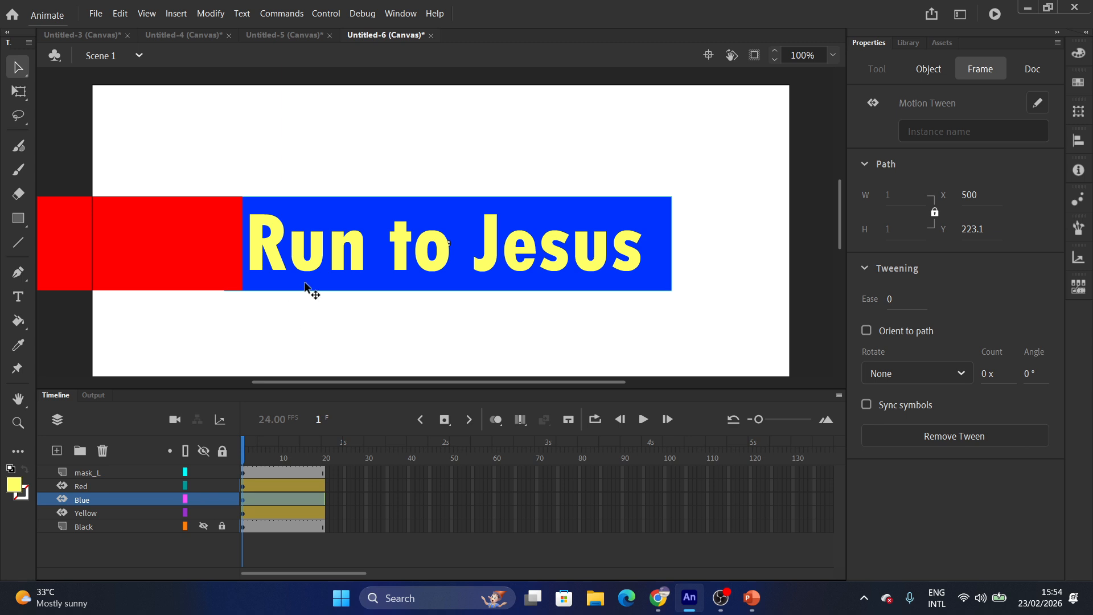
click(353, 283)
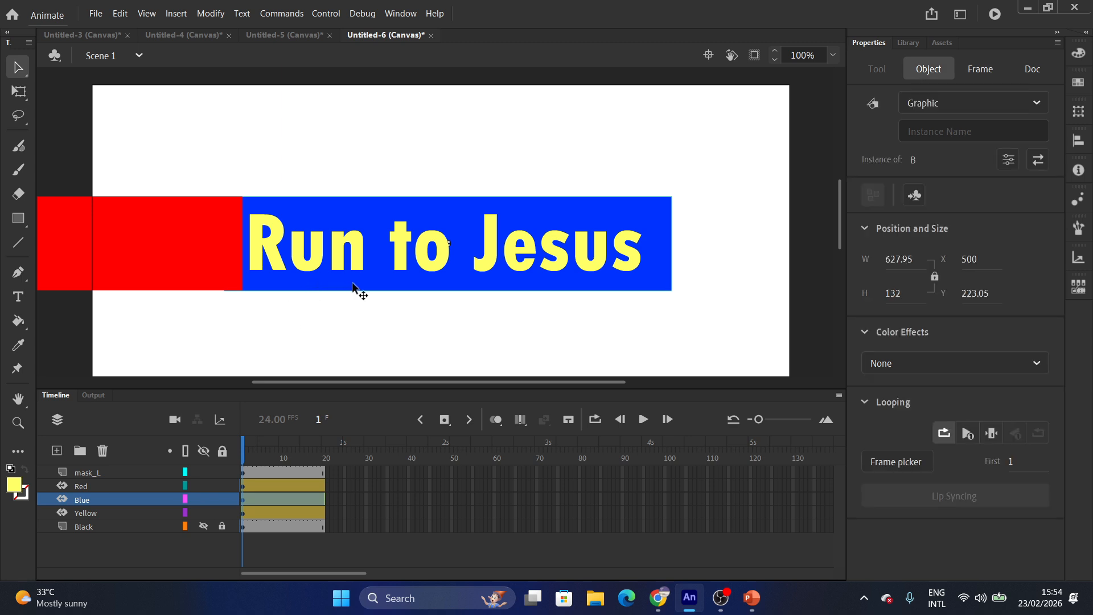
drag(354, 283, 10, 272)
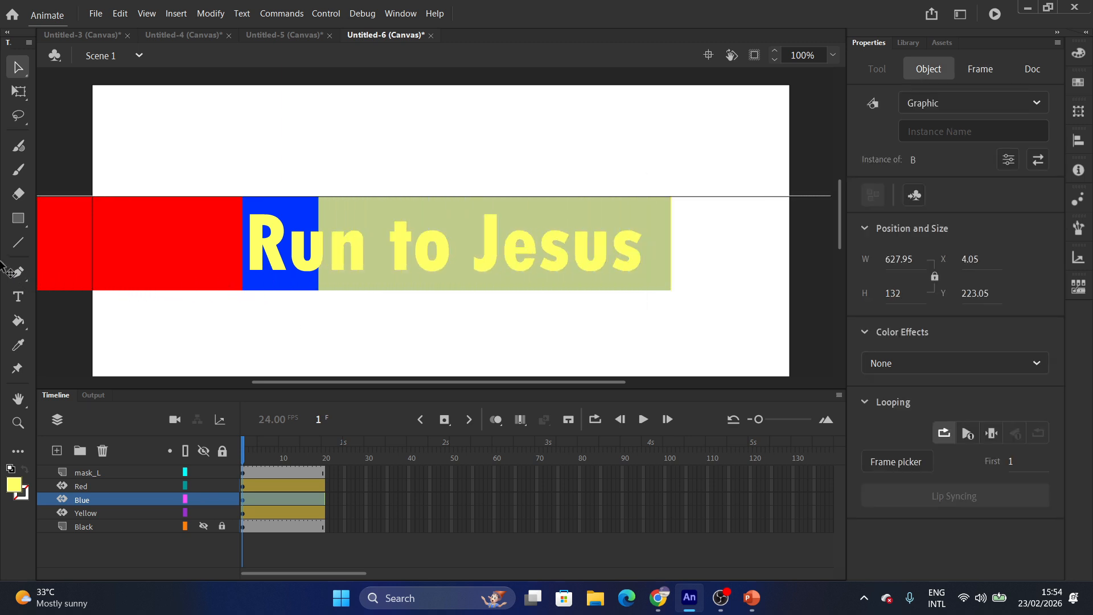
drag(289, 286, 218, 288)
click(103, 511)
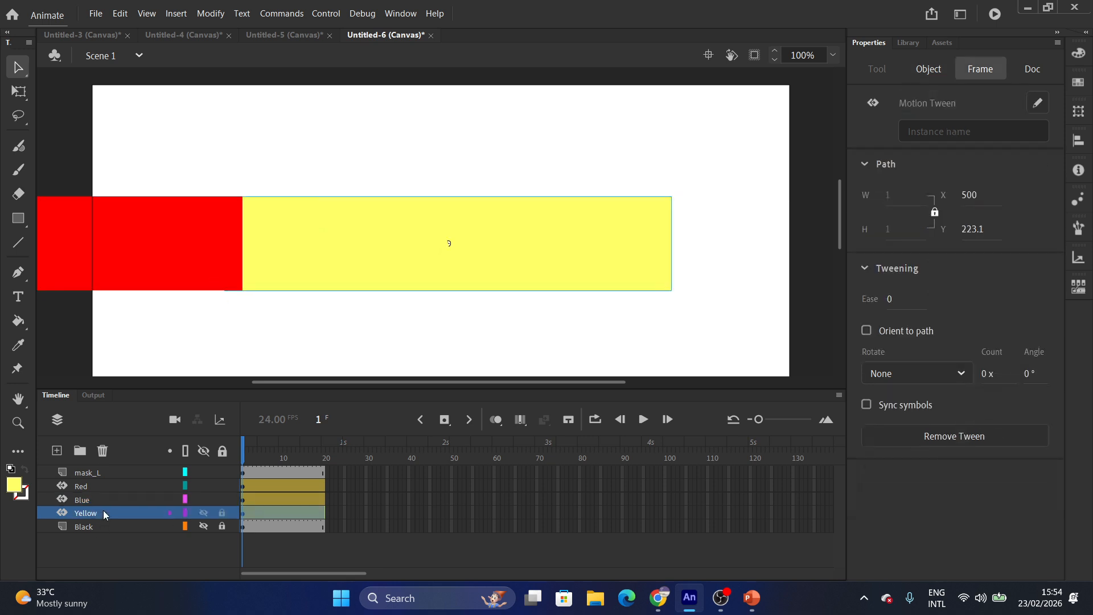
drag(436, 282, 26, 261)
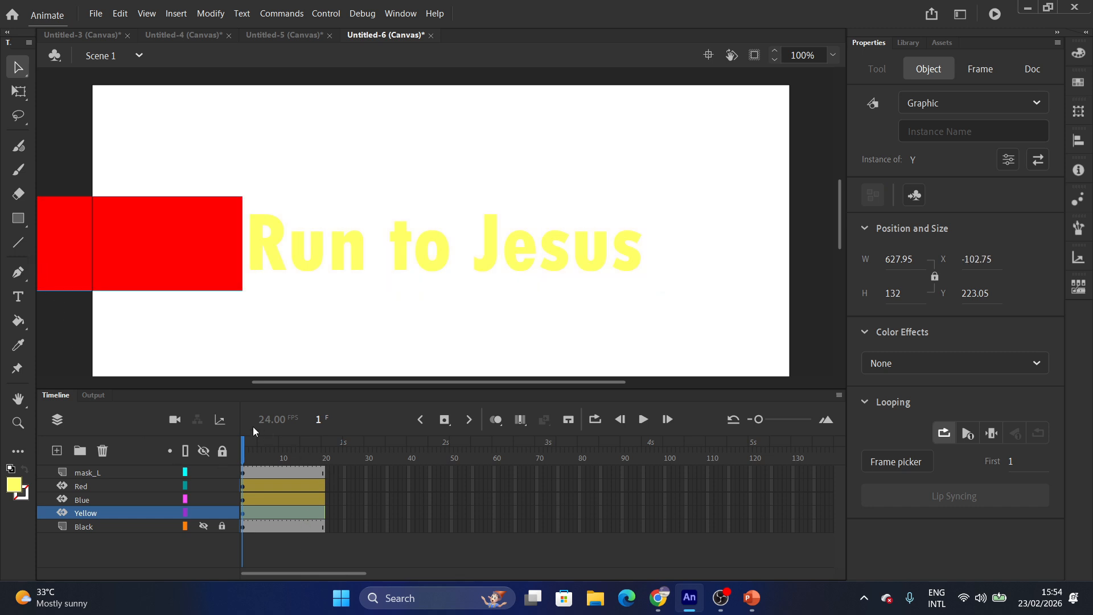
drag(242, 456, 325, 460)
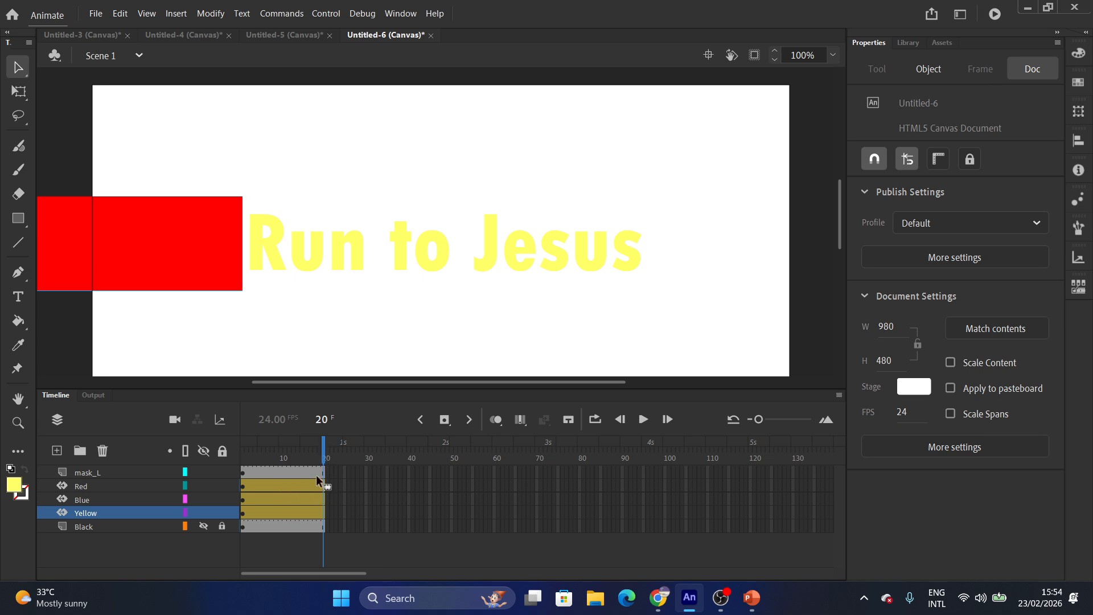
click(282, 486)
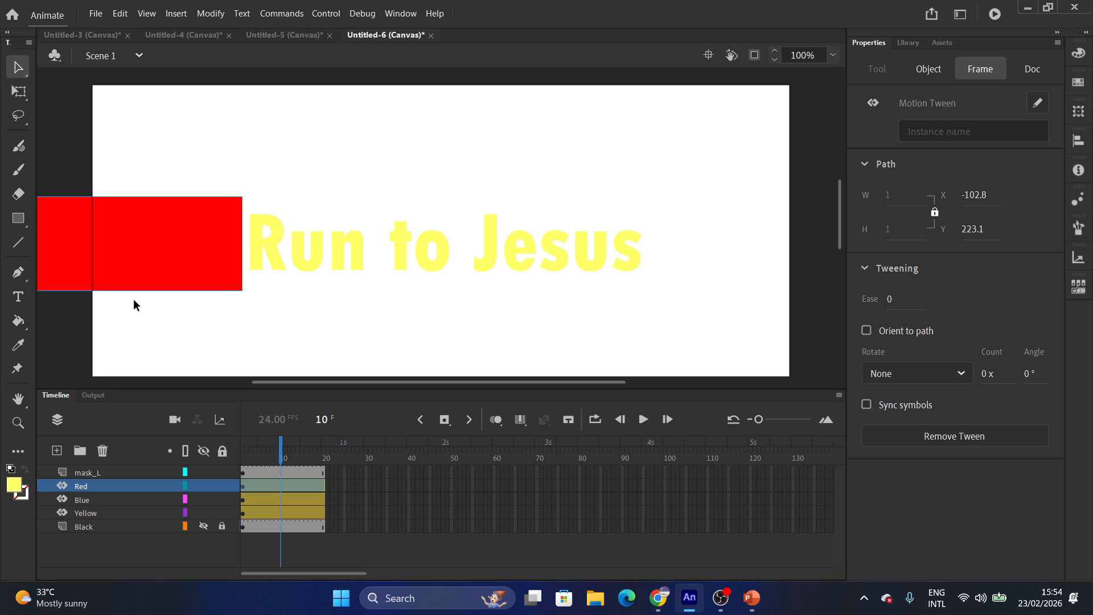
At frame 20, slide the red and blue rectangles right past 'Run to Jesus'.
drag(142, 283, 545, 282)
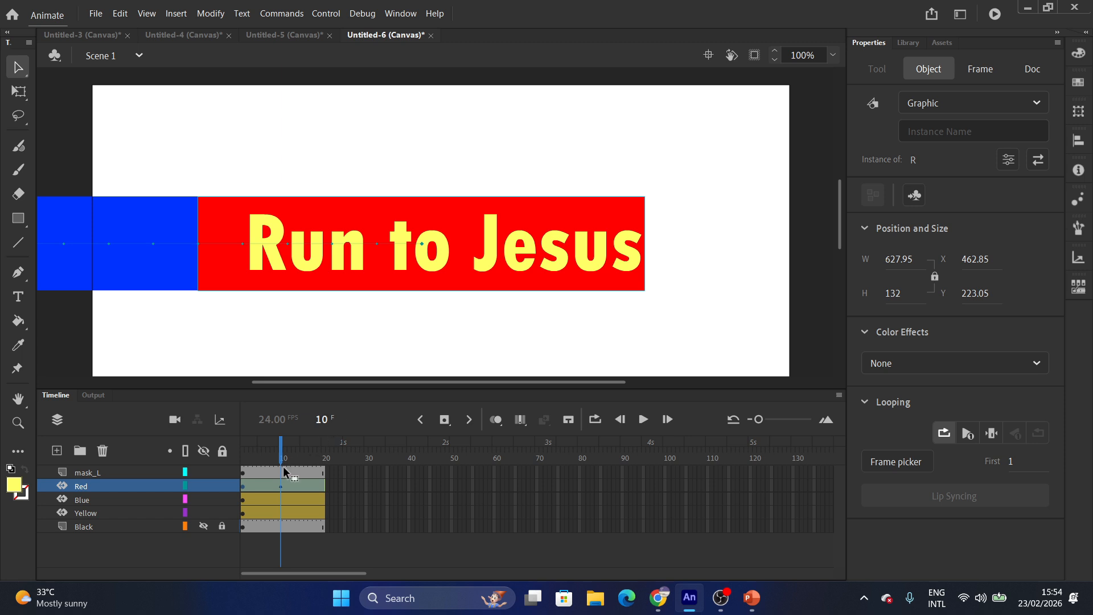
click(273, 500)
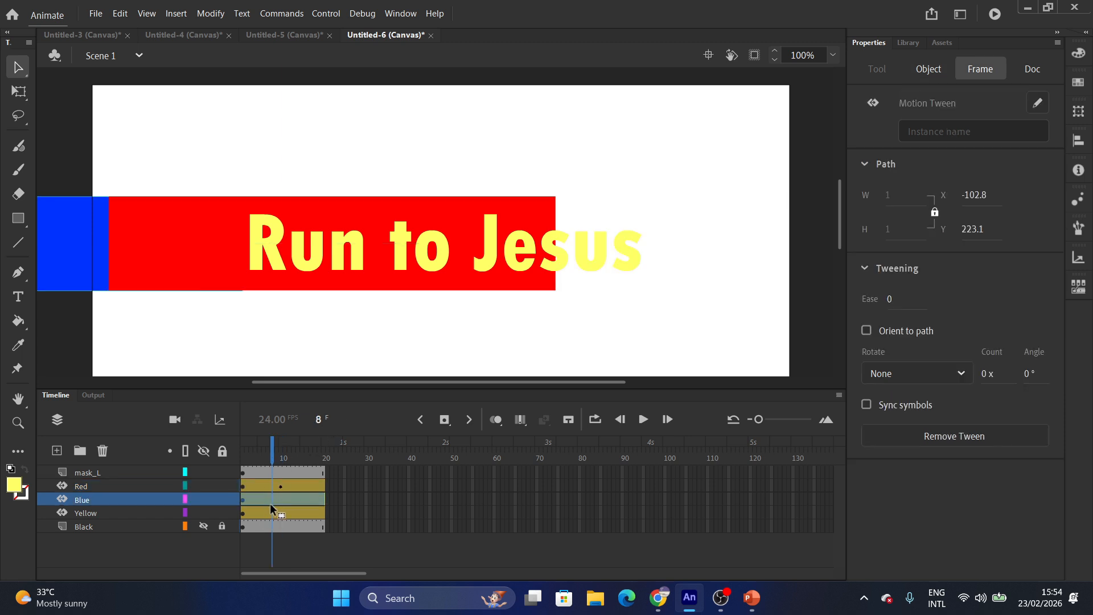
click(69, 284)
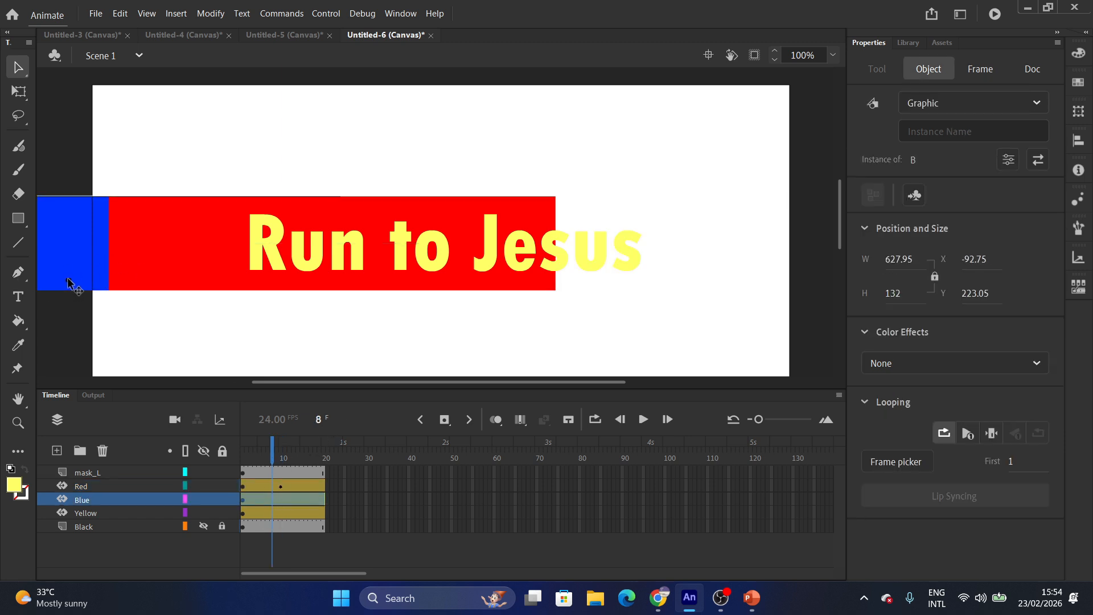
drag(68, 285, 72, 285)
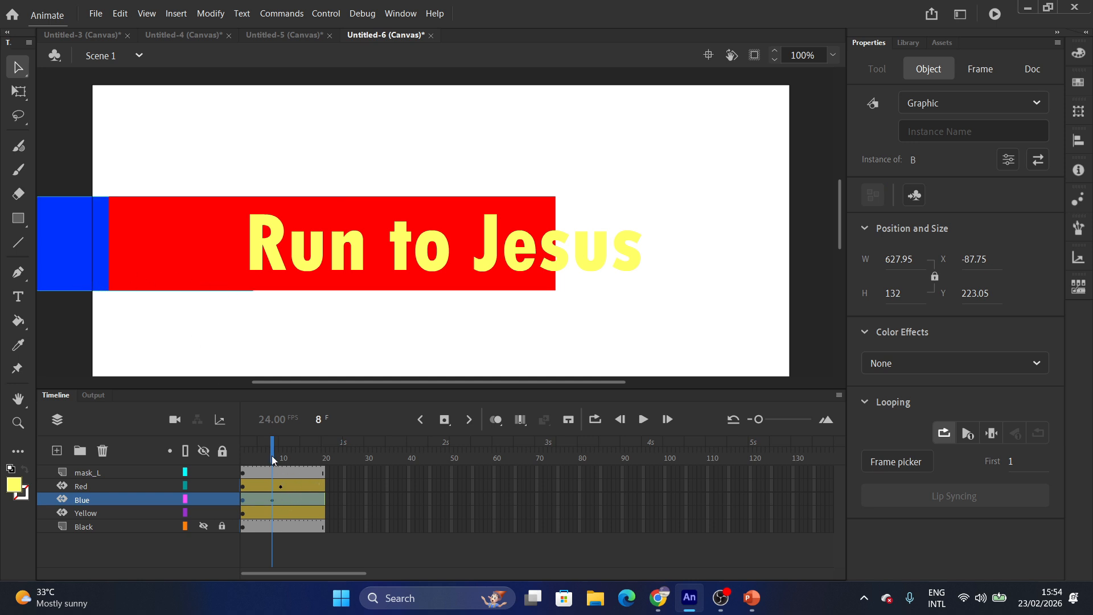
drag(55, 264, 73, 265)
key(ctrl+z)
key(ctrl+z)
drag(278, 461, 324, 462)
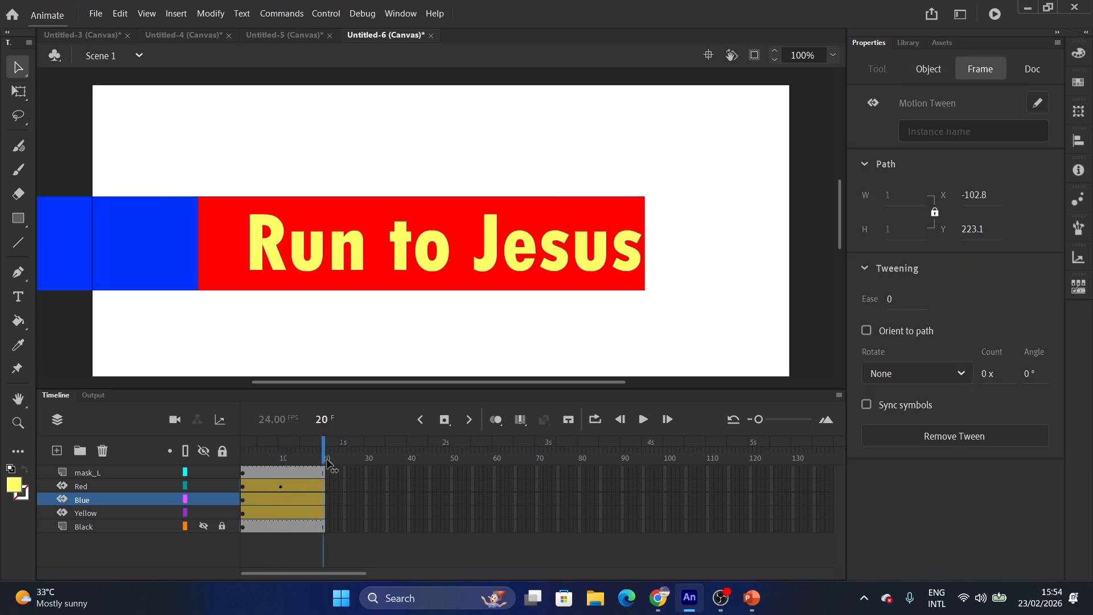
click(132, 284)
drag(265, 282, 472, 276)
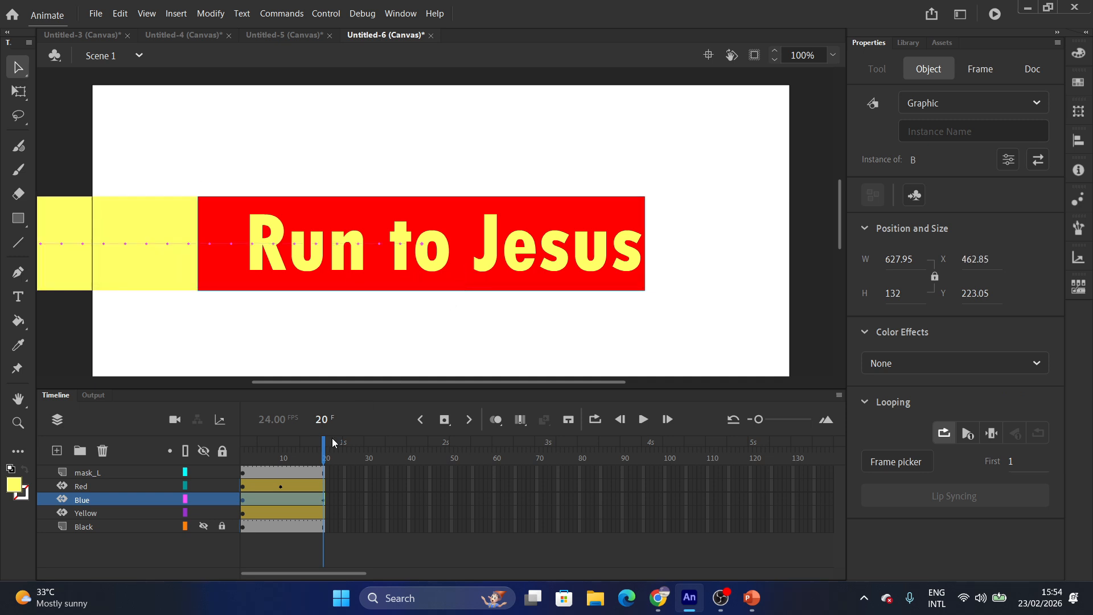
Move the yellow rectangle right to X 462.85 at frame 20, then return to frame 1.
click(286, 513)
drag(285, 459, 325, 459)
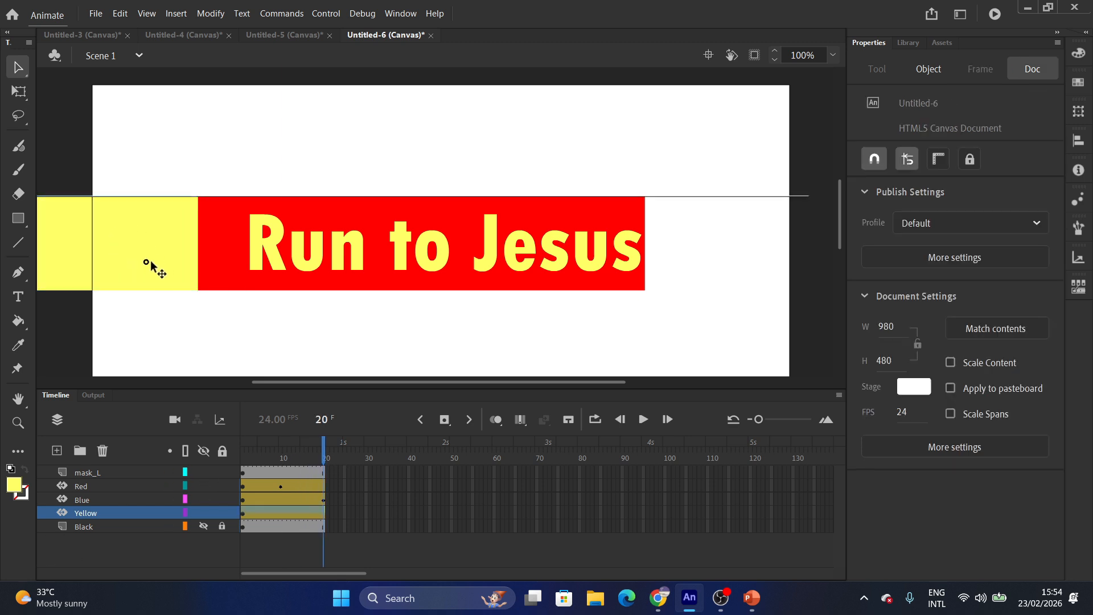
click(228, 260)
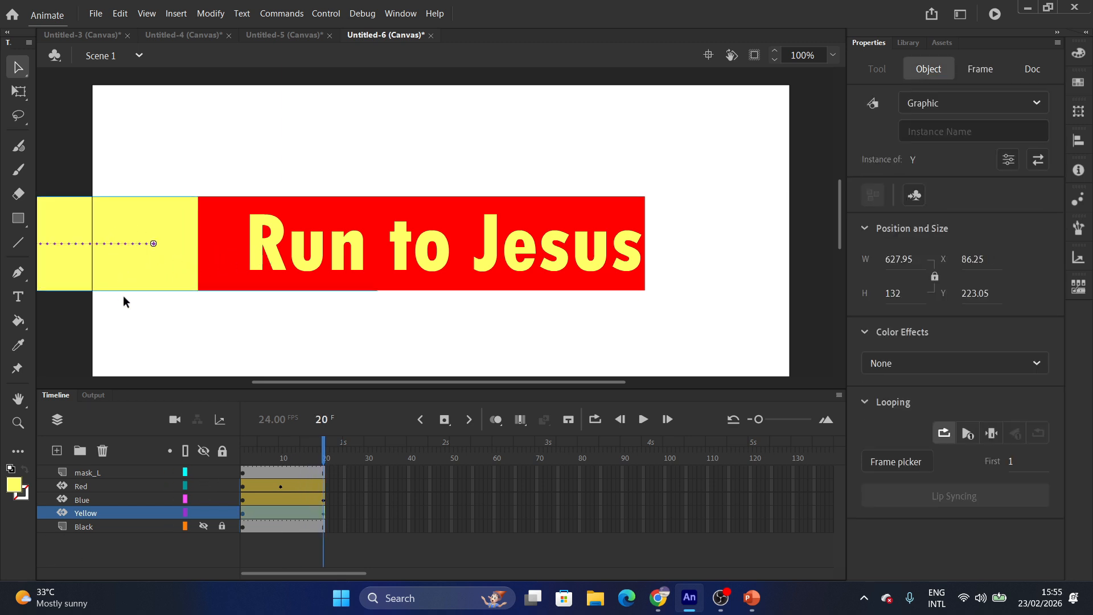
drag(128, 283, 397, 271)
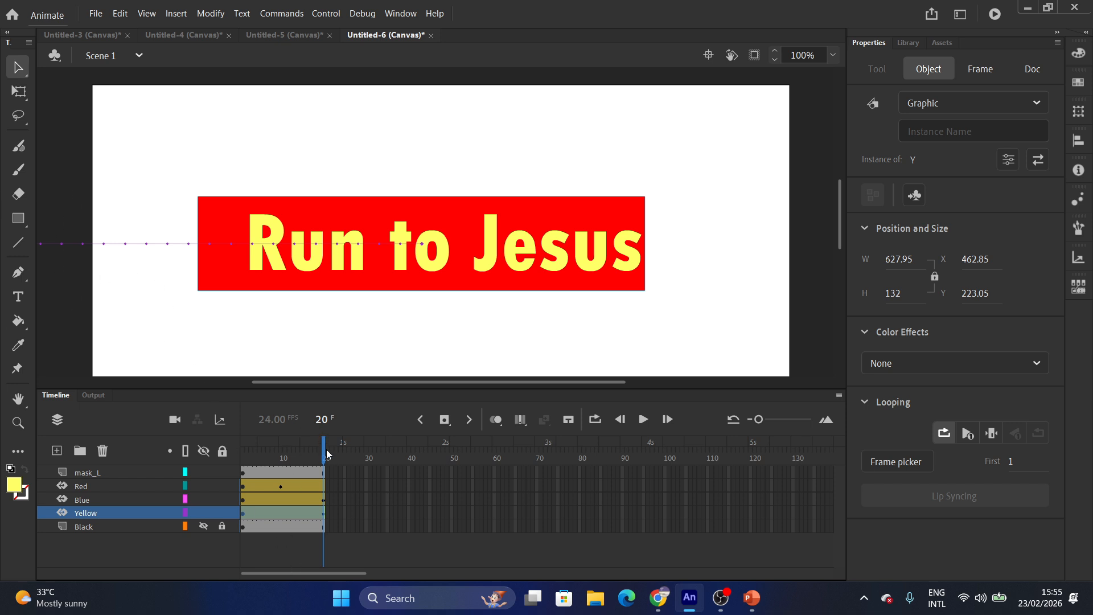
drag(327, 454, 238, 456)
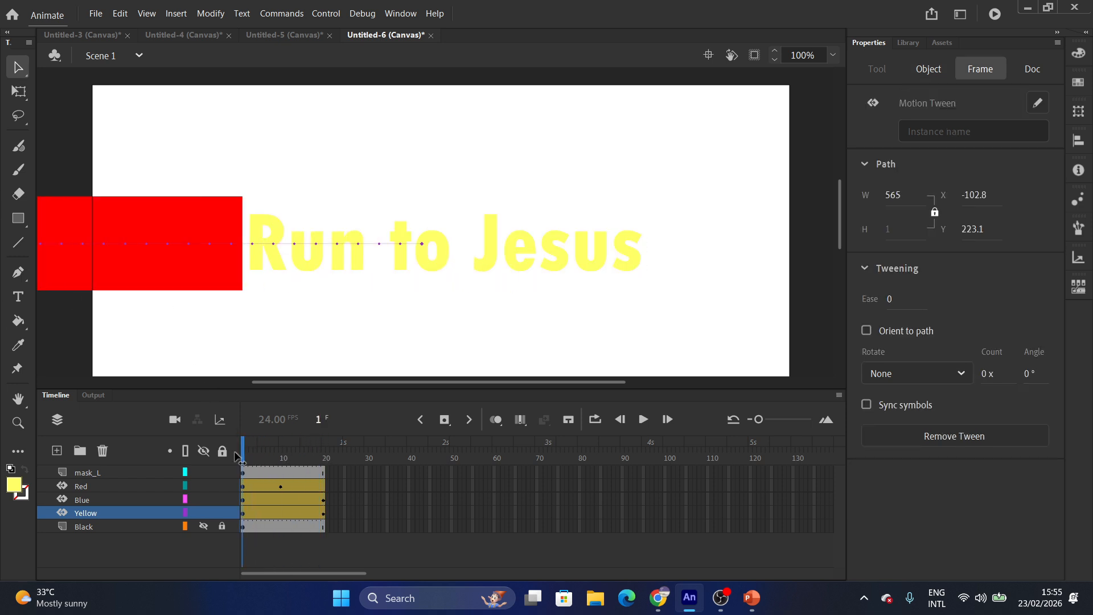
Make mask_L a mask layer and drag the Blue and Yellow layers beneath it.
right_click(75, 473)
click(110, 325)
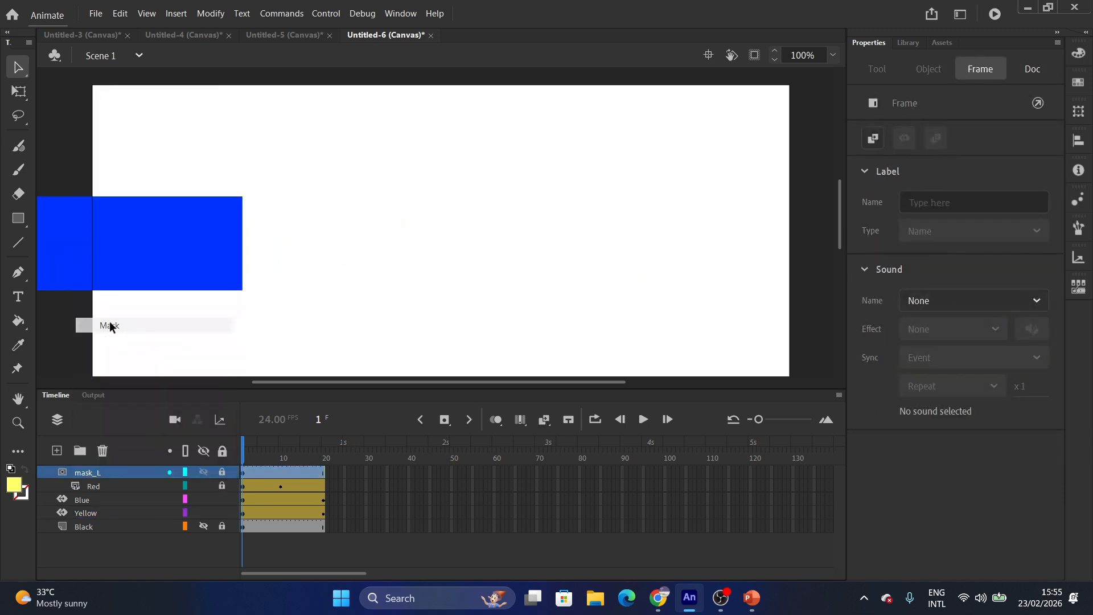
drag(80, 499, 92, 519)
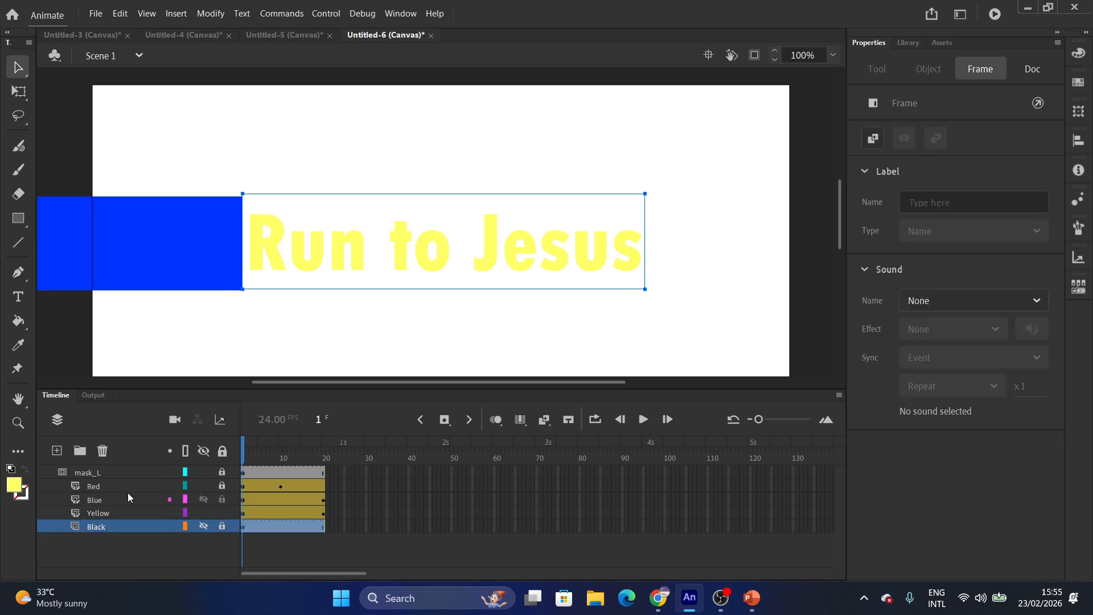
Lock the masked layers and scrub frames 1–20 to preview black-to-red lettering.
click(204, 450)
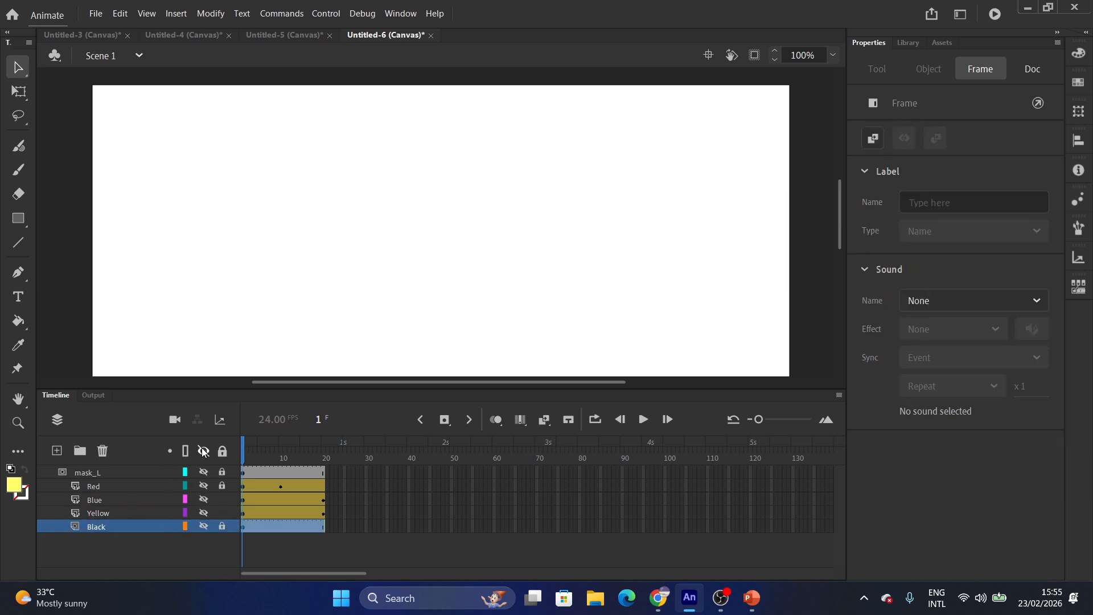
click(203, 450)
click(222, 500)
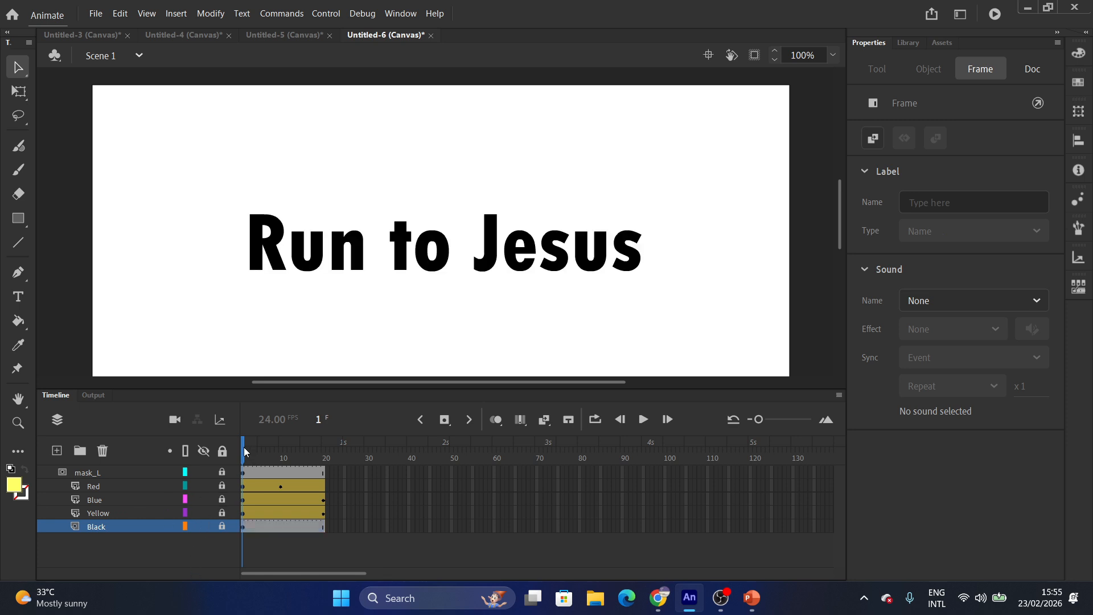
drag(244, 450, 324, 455)
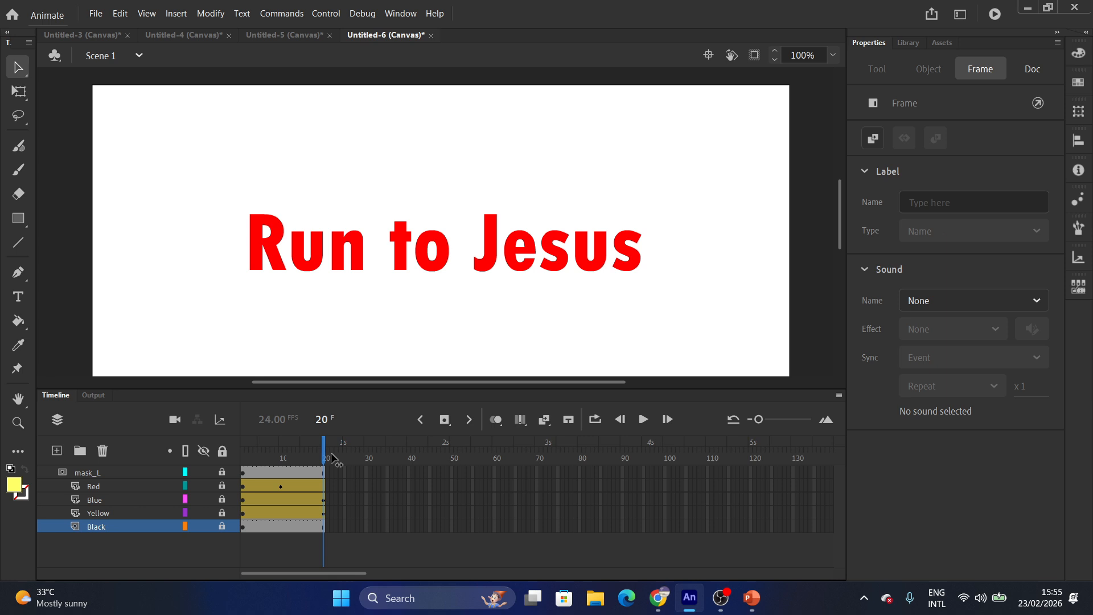
drag(333, 460, 244, 456)
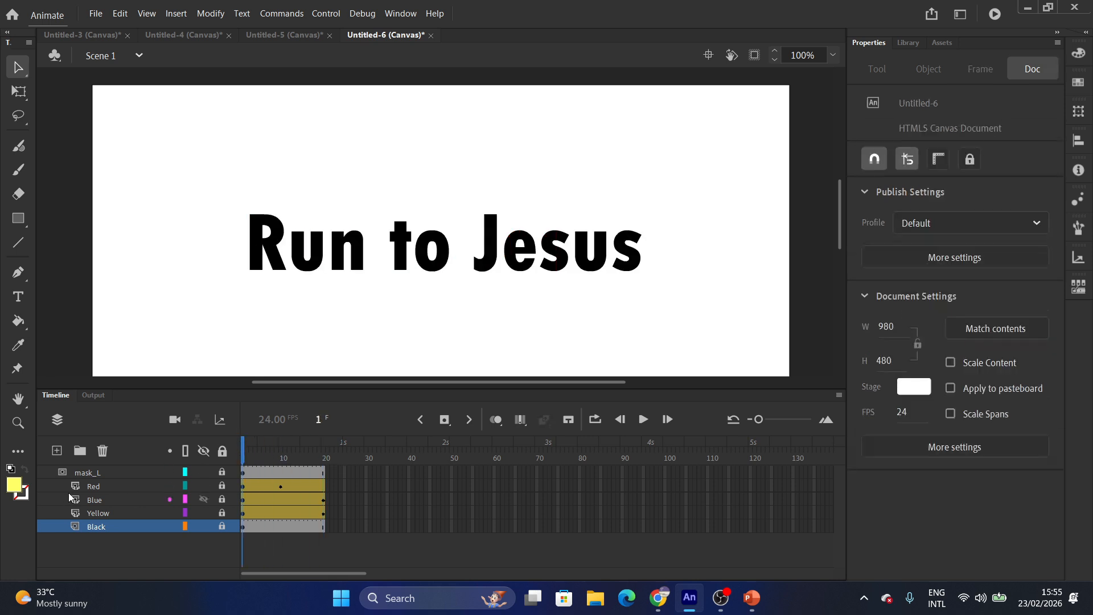
Shift tweens to Yellow 21–40, Blue 41–60, Red 61–80, and extend mask_L to frame 80.
click(262, 514)
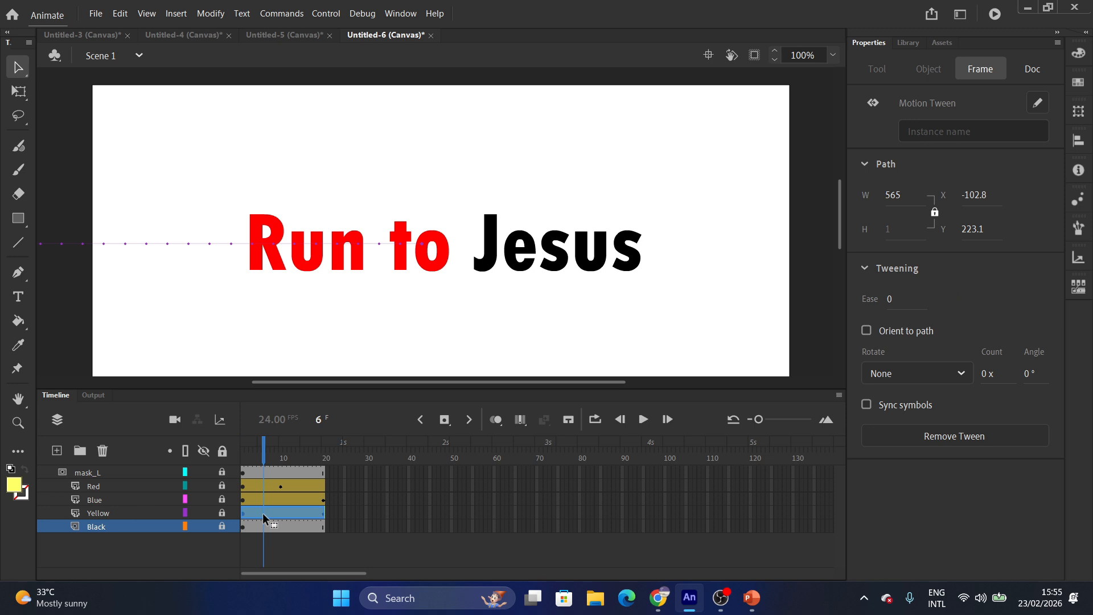
drag(265, 512, 347, 513)
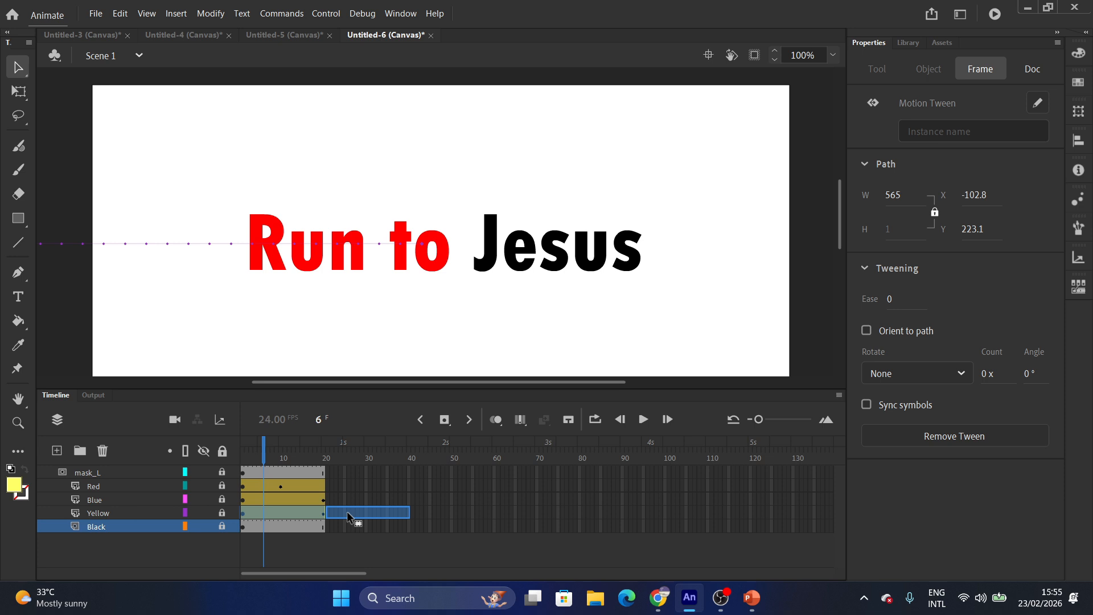
drag(347, 512, 347, 512)
drag(251, 498, 425, 499)
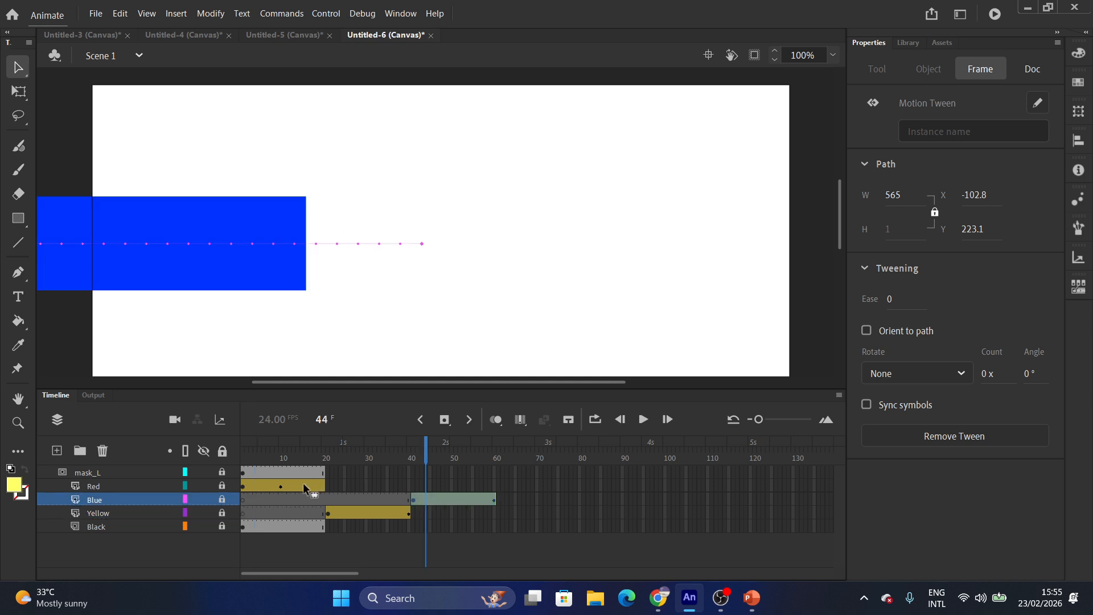
drag(303, 483, 558, 487)
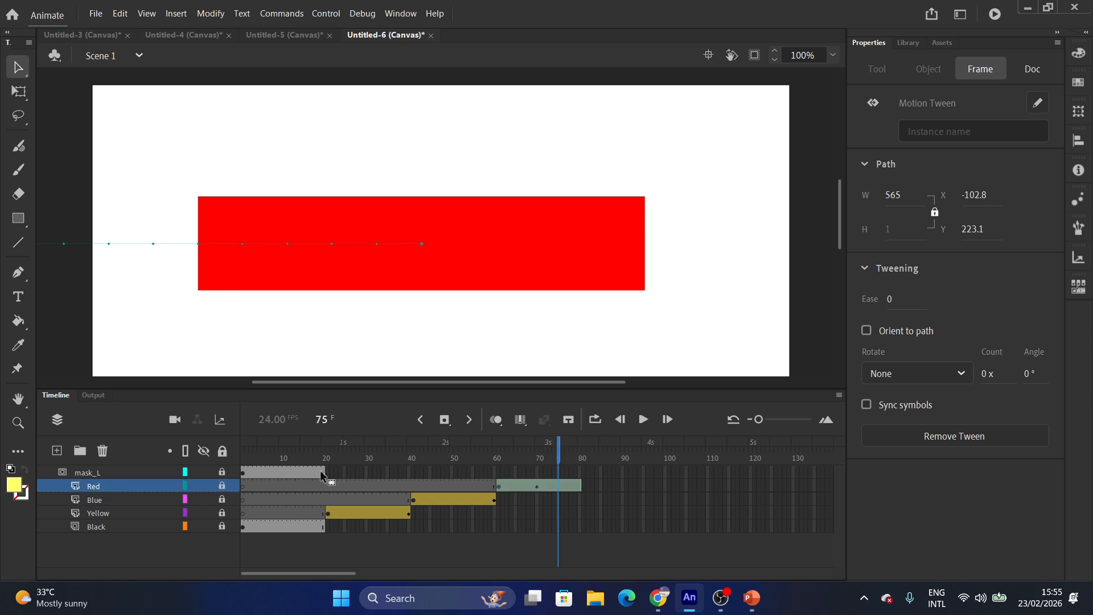
drag(324, 472, 581, 469)
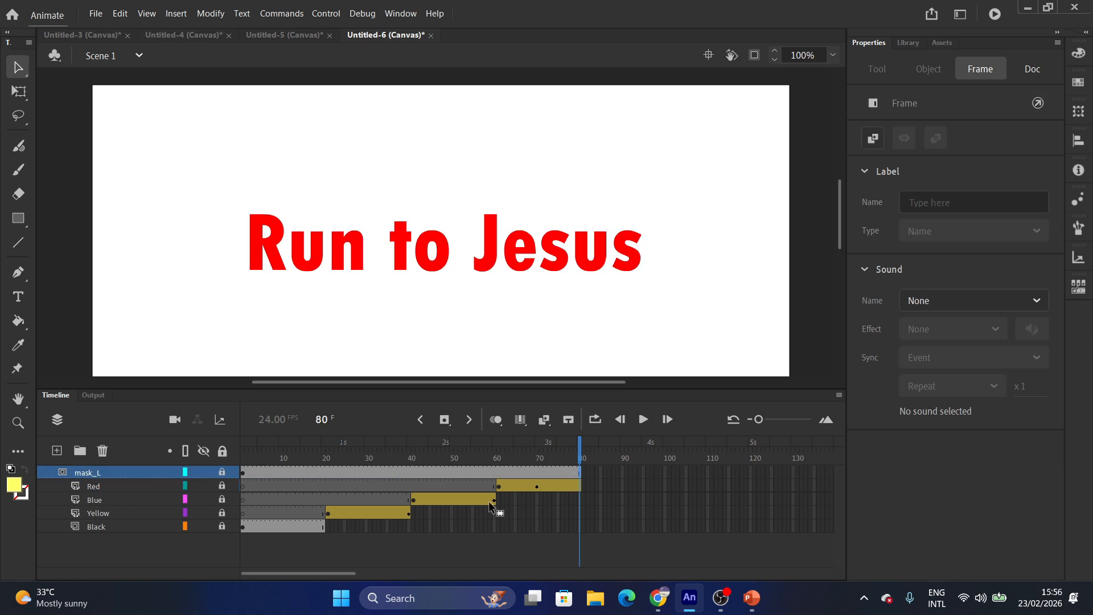
mouse_move(312, 468)
mouse_down()
mouse_move(246, 468)
mouse_move(507, 481)
mouse_move(578, 473)
mouse_move(236, 466)
mouse_move(411, 471)
mouse_move(298, 468)
mouse_up()
Insert frames to extend the Black layer to frame 40, then preview back to frame 21.
click(320, 538)
click(326, 526)
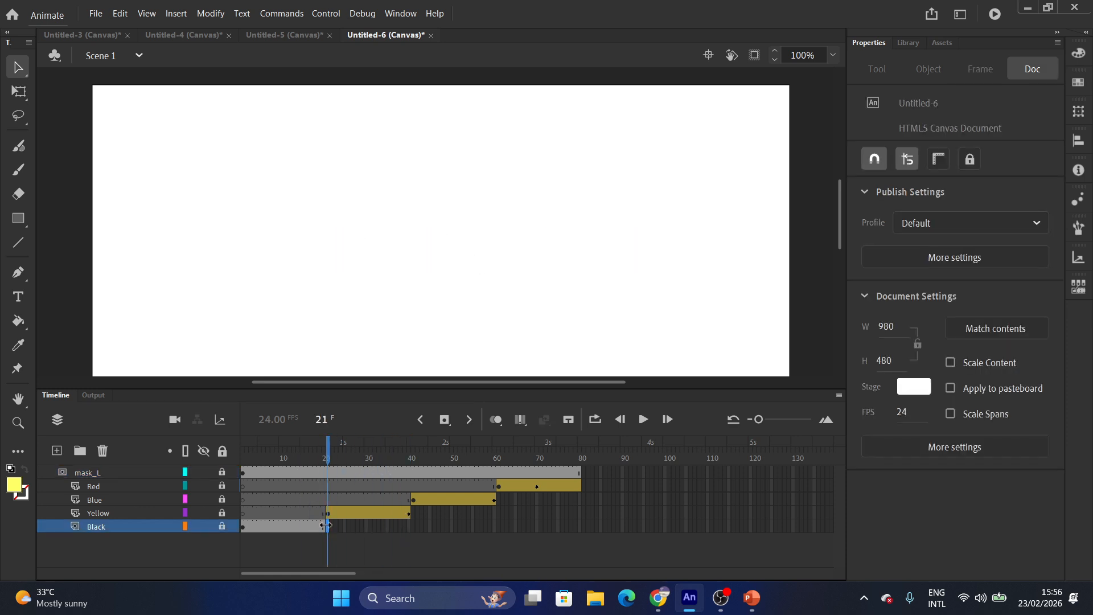
click(408, 527)
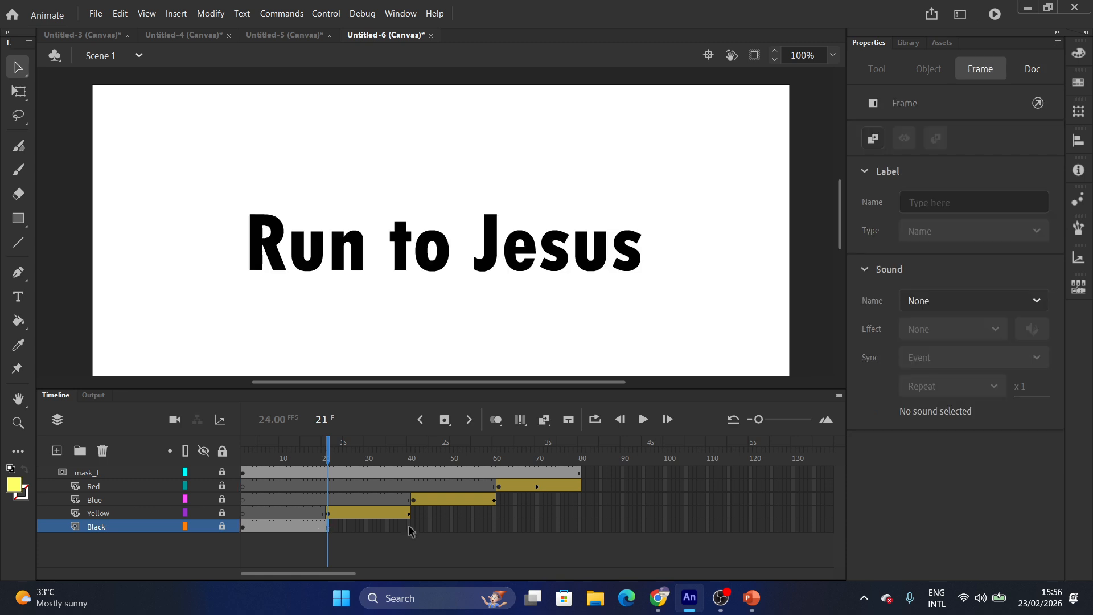
right_click(408, 527)
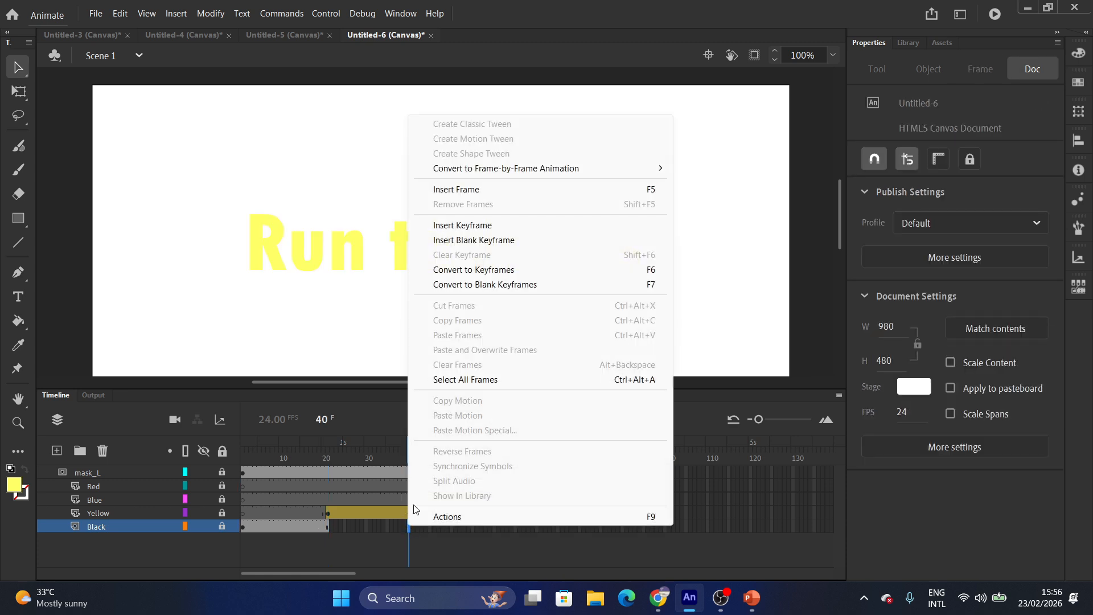
click(442, 190)
mouse_move(410, 451)
mouse_down()
mouse_move(328, 455)
mouse_move(331, 468)
mouse_move(503, 468)
mouse_move(410, 468)
mouse_up()
Insert frames to extend the Yellow layer to frame 60, then scrub to review.
click(512, 551)
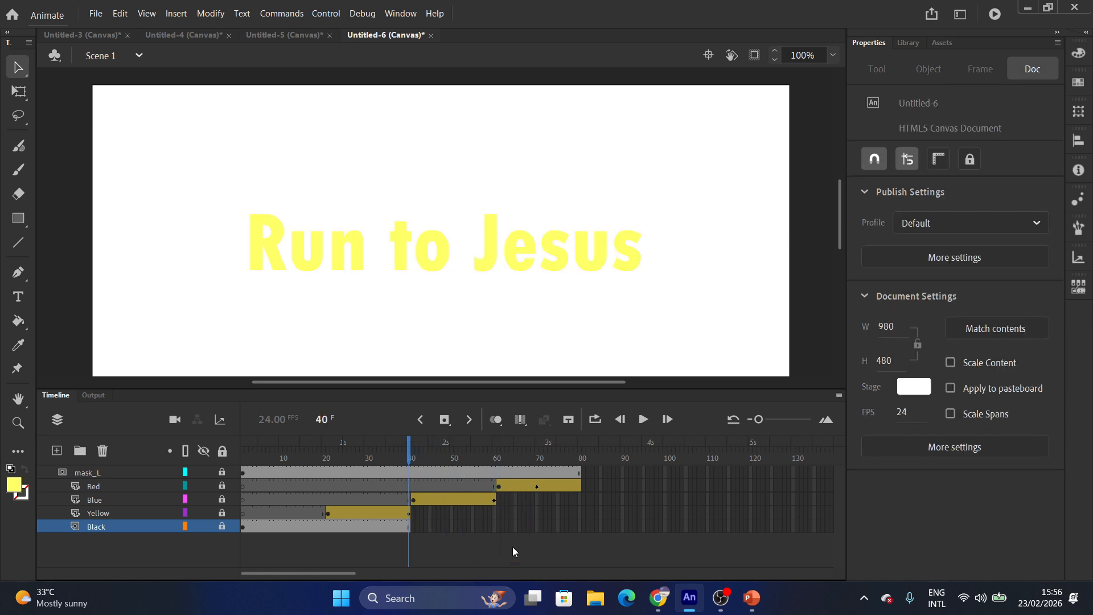
click(493, 512)
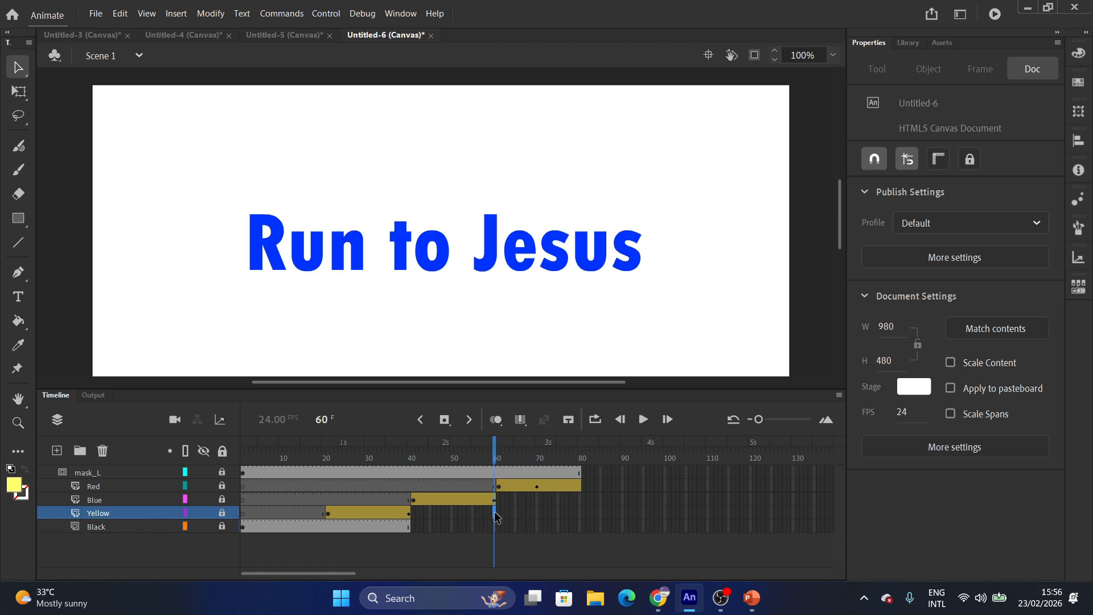
right_click(495, 516)
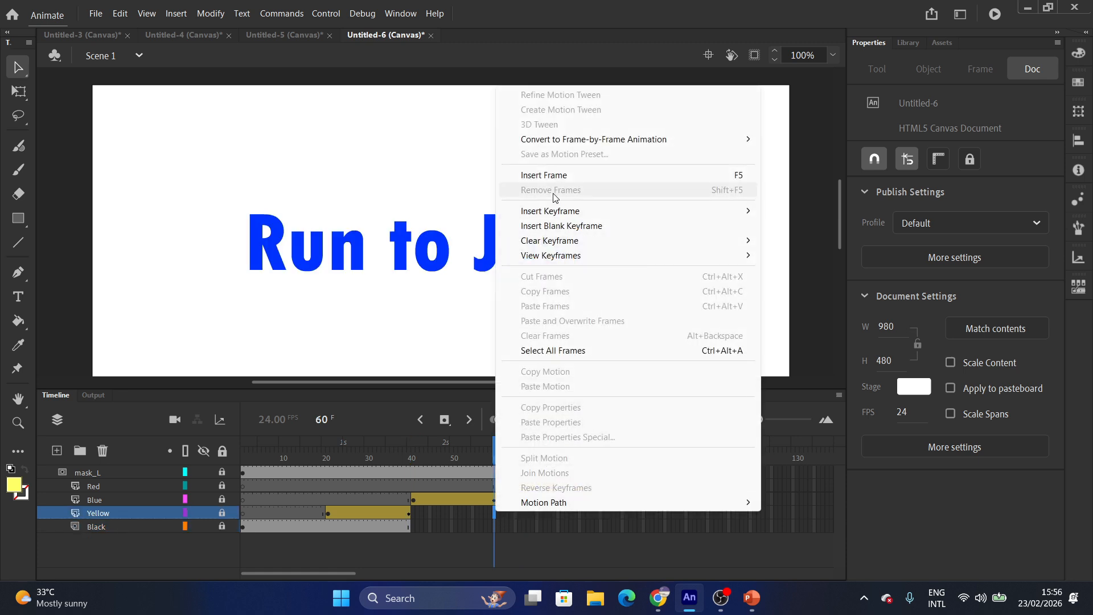
click(522, 175)
drag(493, 450, 494, 474)
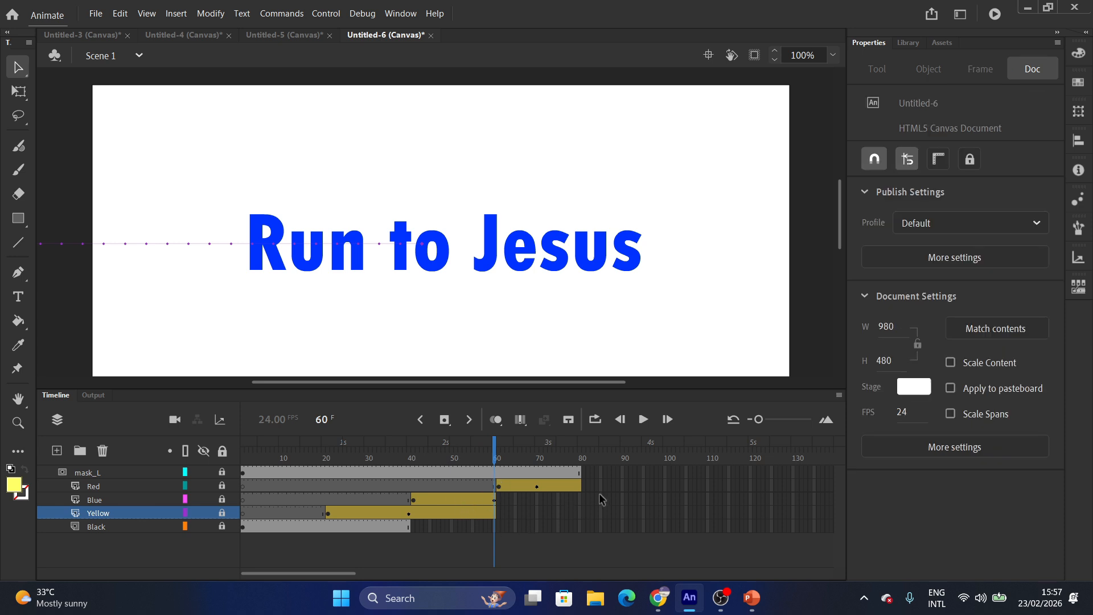
Extend the Blue layer to frame 80, then play the full 80-frame animation in a loop.
click(579, 494)
right_click(577, 494)
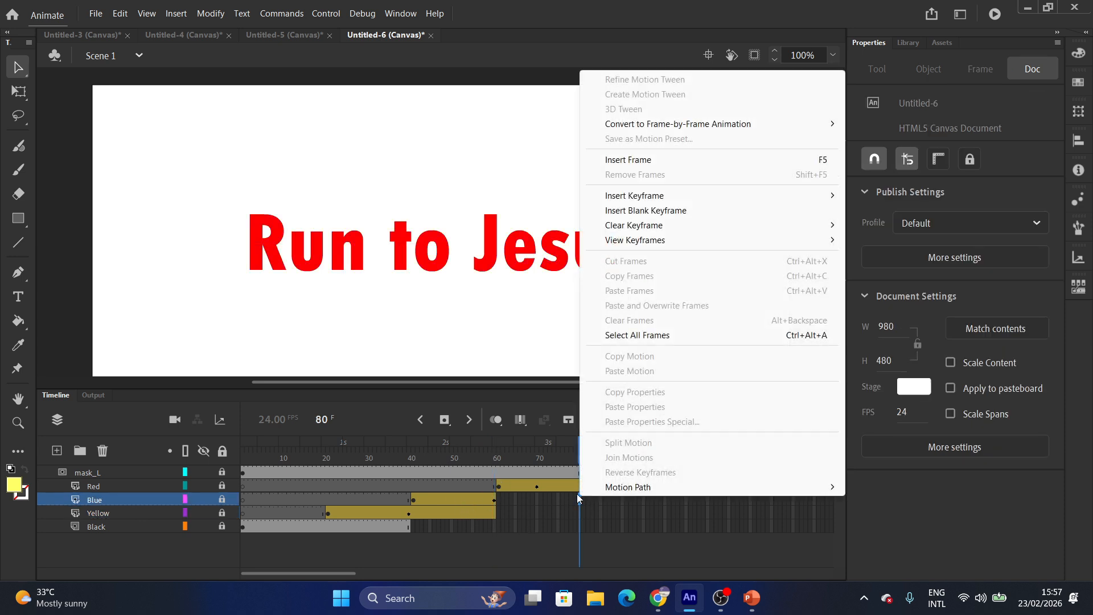
click(613, 161)
drag(578, 447, 613, 447)
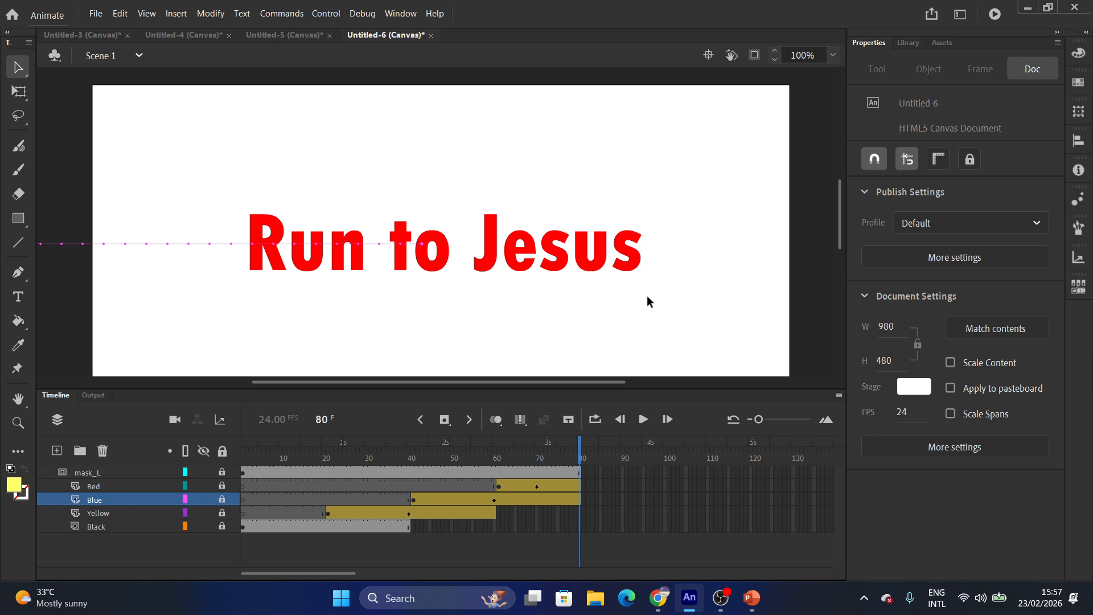
click(996, 15)
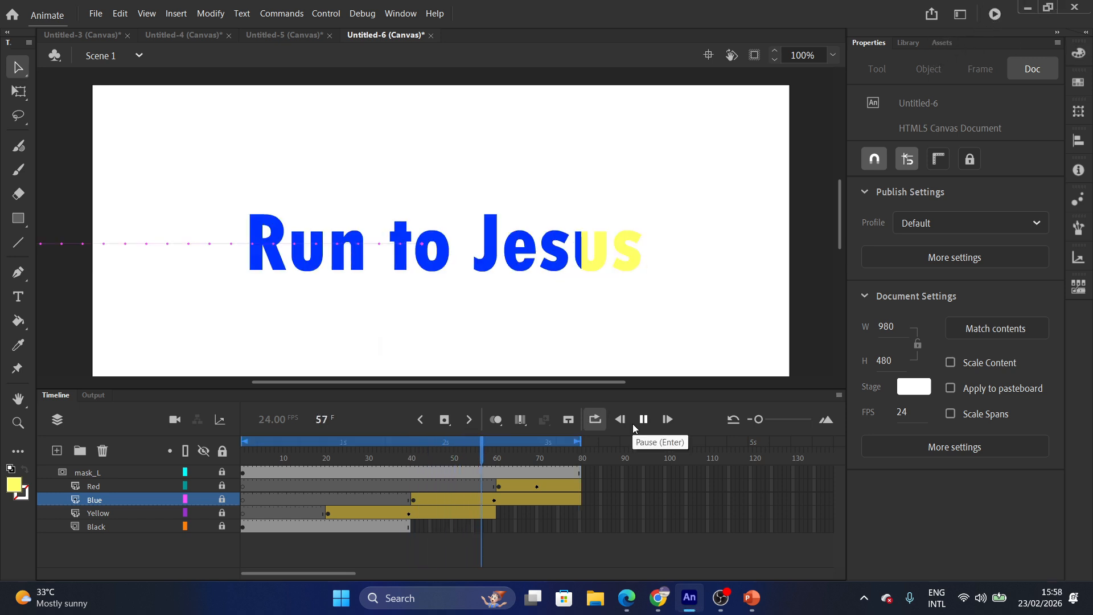